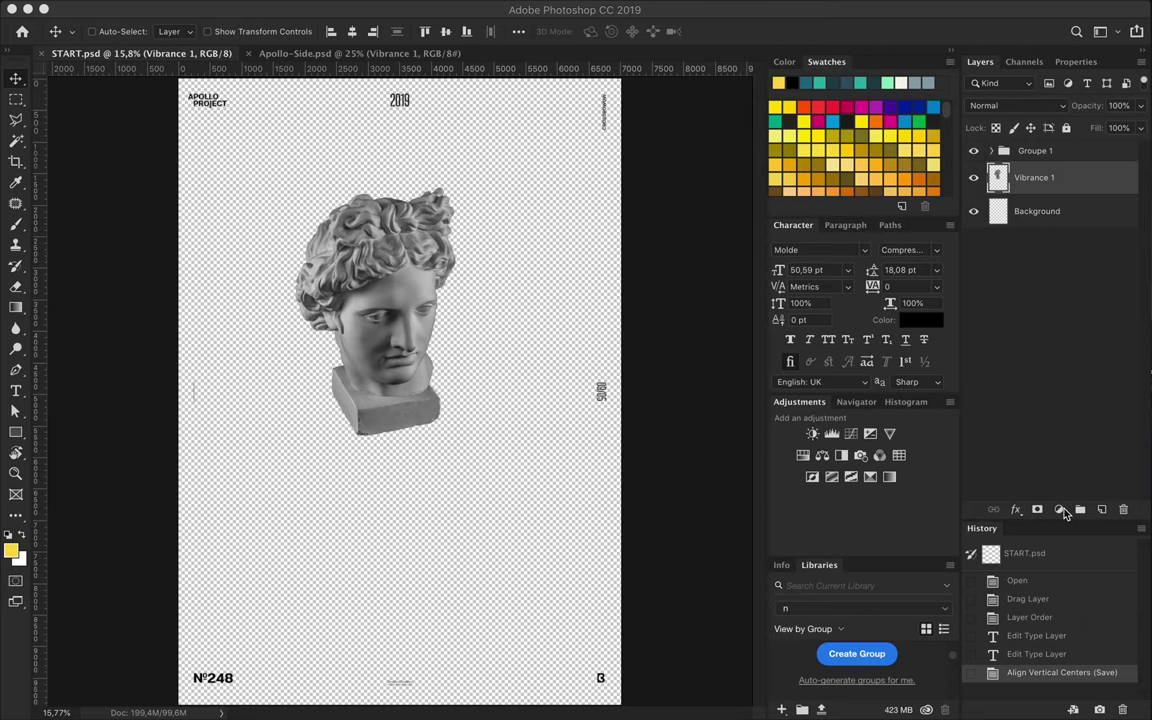
Add a Curves adjustment whose curve turns the bust a darker, contrasty grey
click(1059, 509)
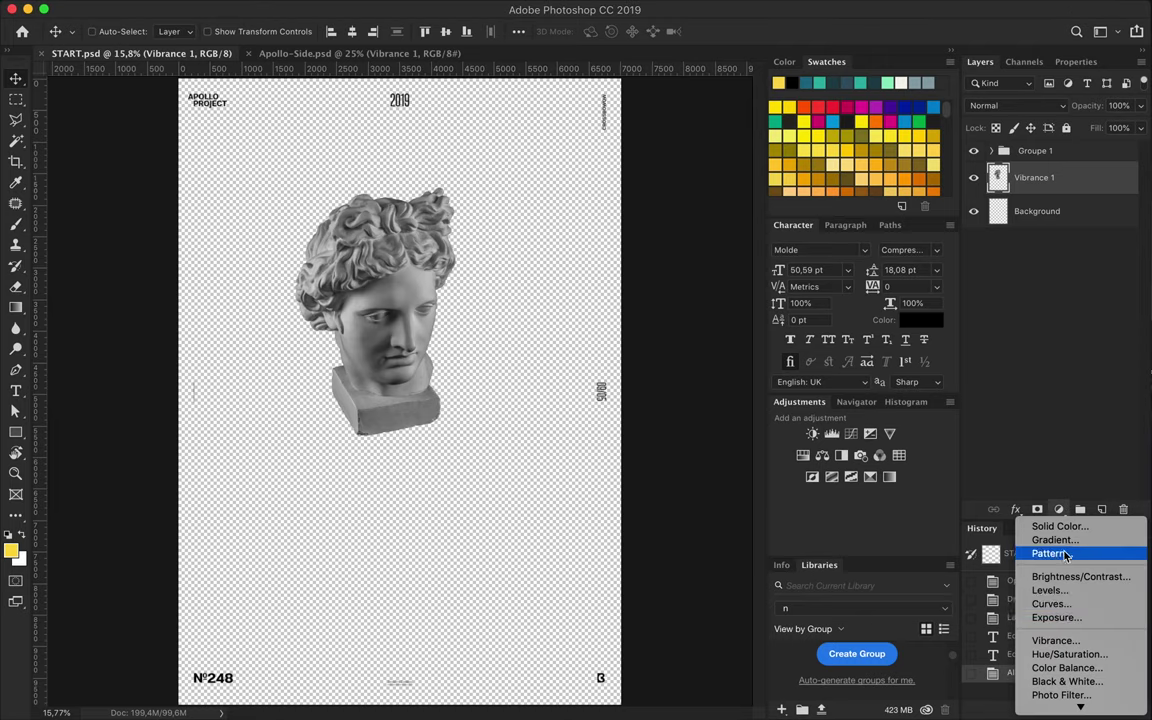
click(1051, 603)
drag(1108, 164, 1108, 219)
drag(1007, 265, 1005, 150)
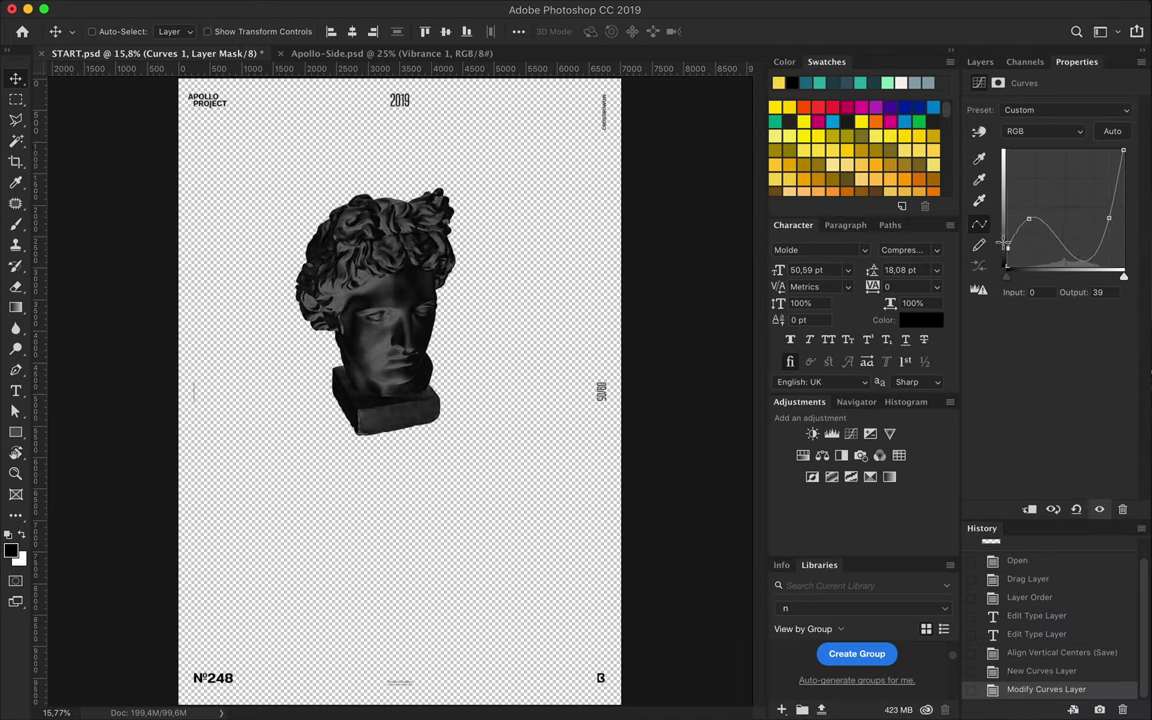
drag(1123, 153, 1123, 268)
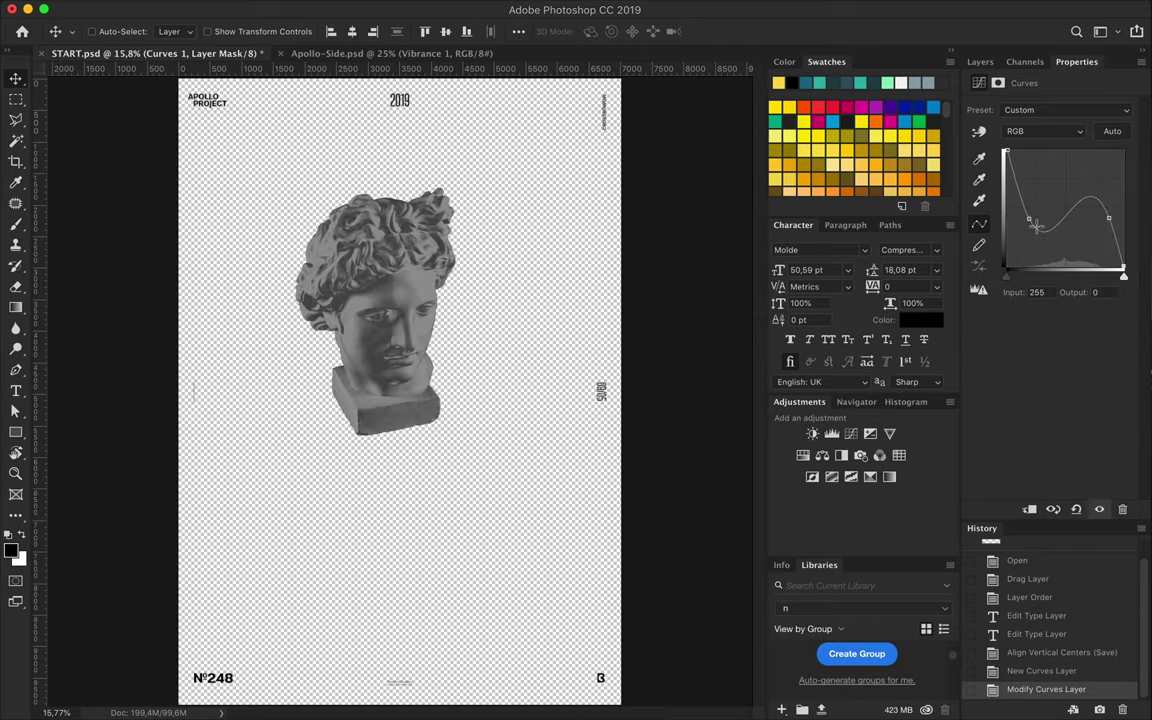
drag(1028, 218, 1058, 239)
Clip Curves 1 to the Vibrance 1 bust layer, then select the Background layer
click(980, 62)
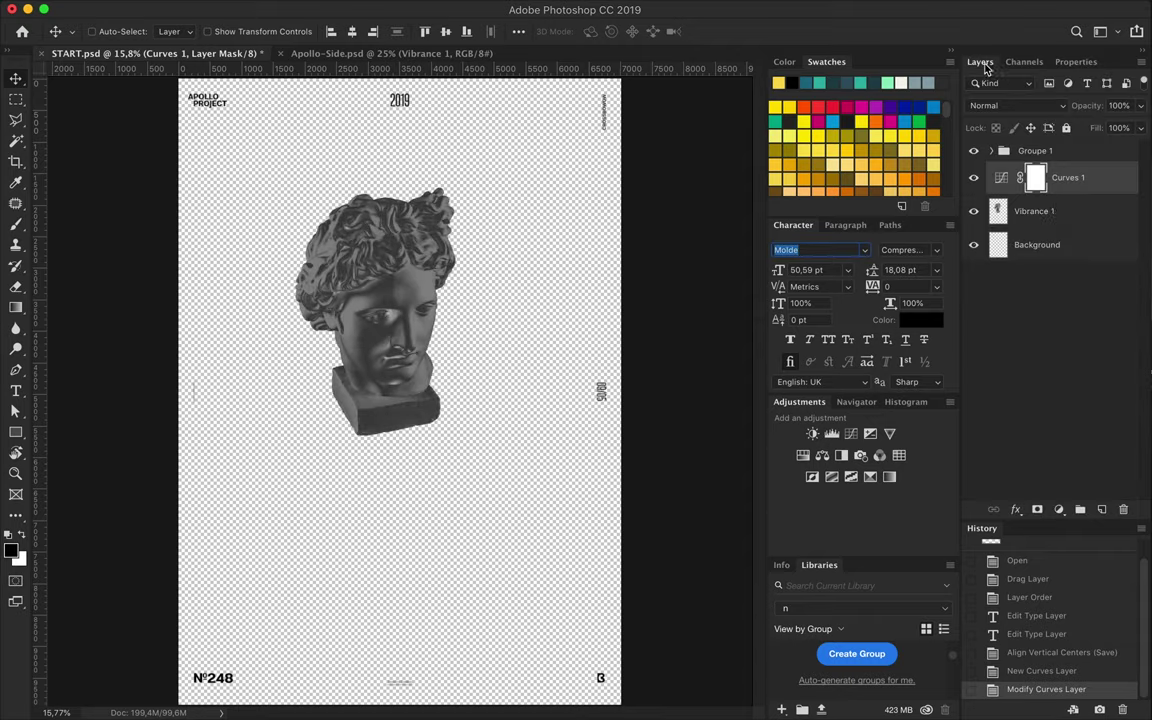
alt+click(1047, 192)
click(1037, 244)
scroll(452, 298, down, 1)
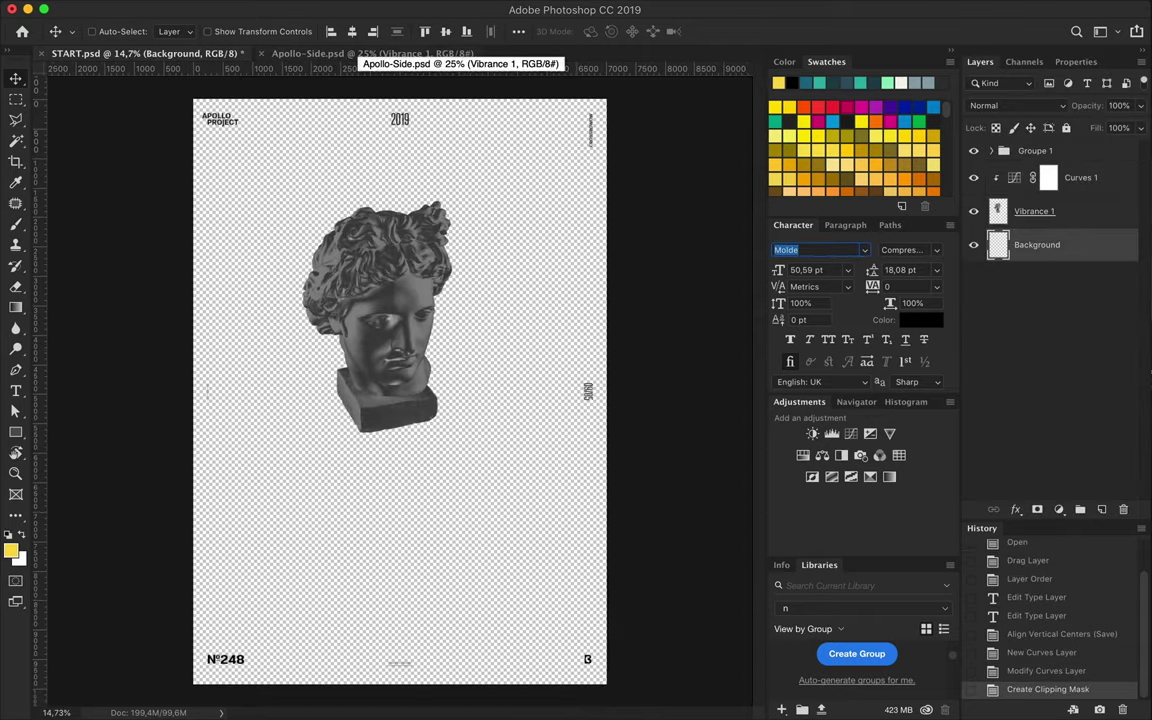
Draw a full-page rectangle filled with light grey #f2f2f2
click(1068, 177)
key(u)
click(177, 31)
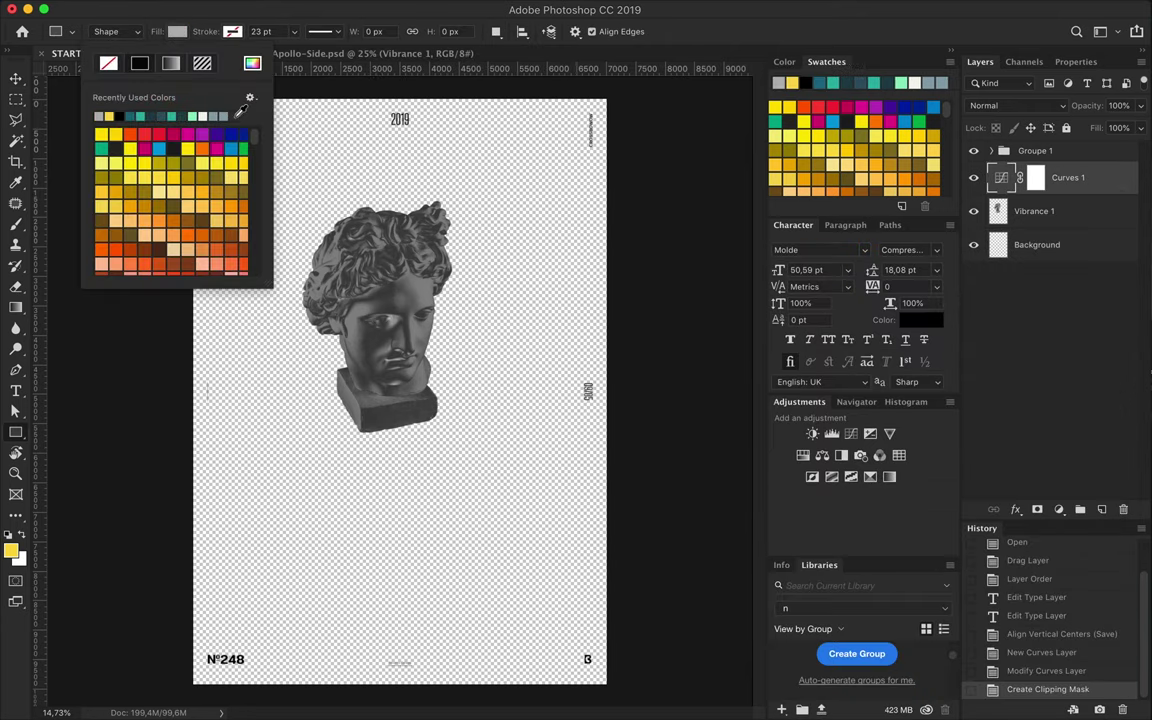
click(252, 63)
text(f2f2f2)
click(959, 188)
drag(610, 95, 190, 688)
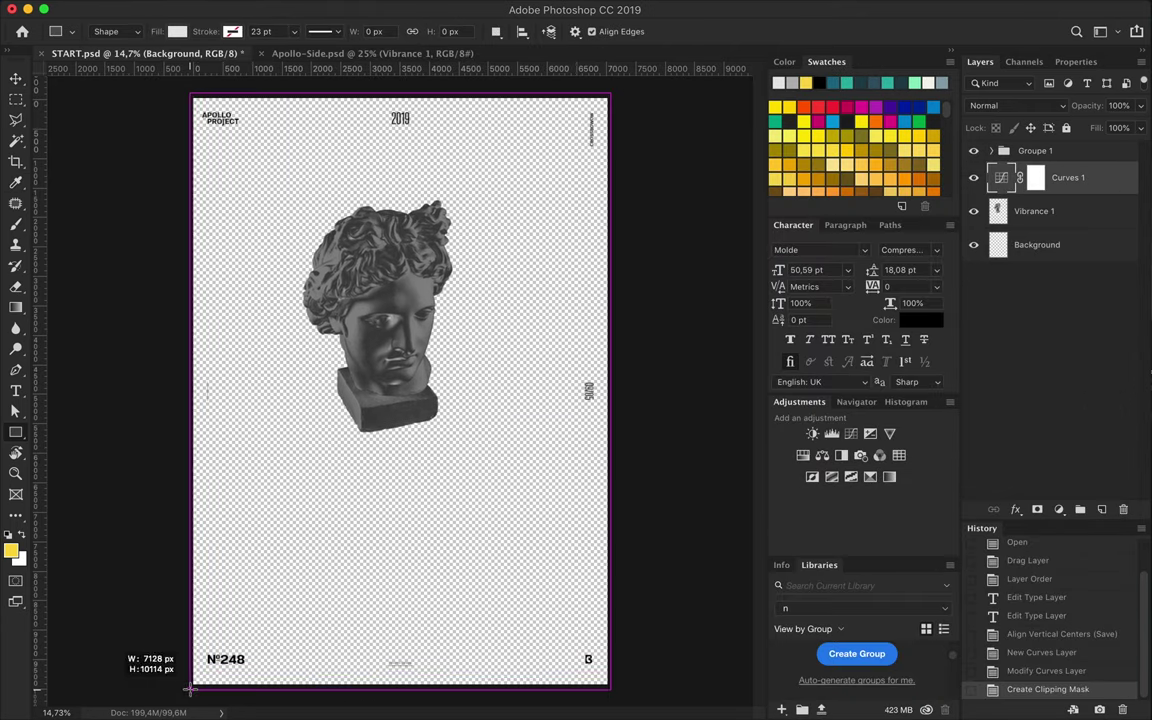
Send the grey rectangle to the bottom, re-clip the curves, and delete the Background layer
key(v)
key(ctrl+shift+bracketleft)
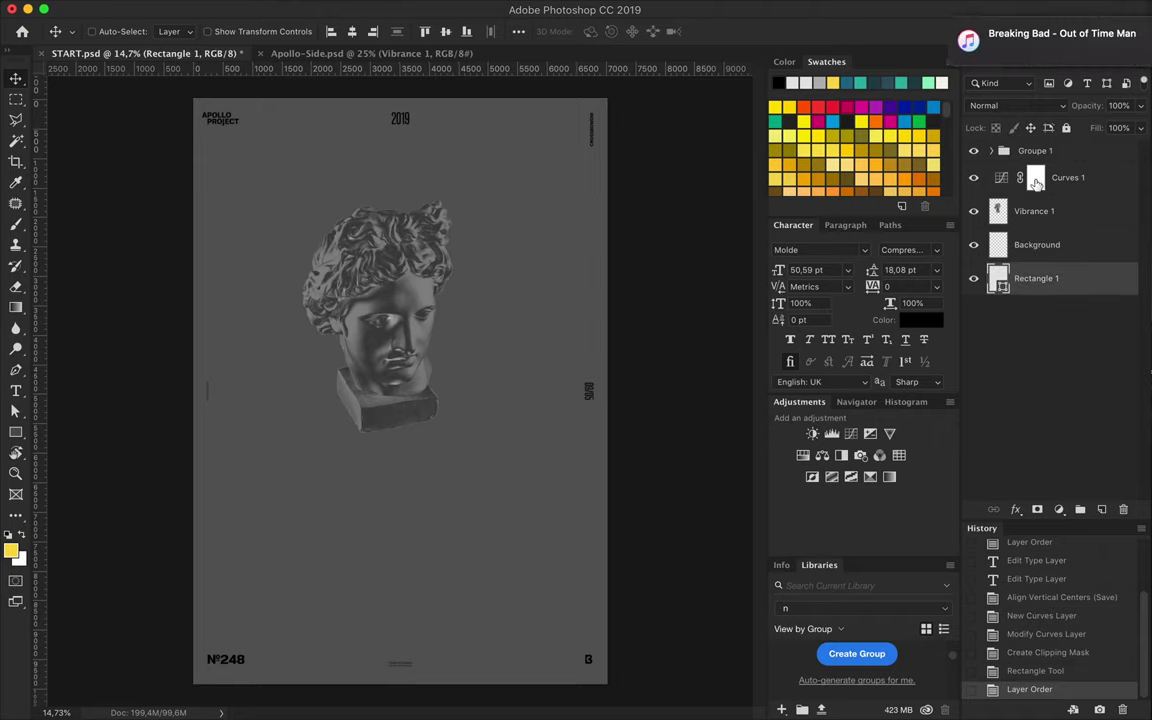
alt+click(1035, 194)
click(1037, 244)
key(Delete)
Enlarge the bust to 120% and move it lower on the page
key(ctrl+t)
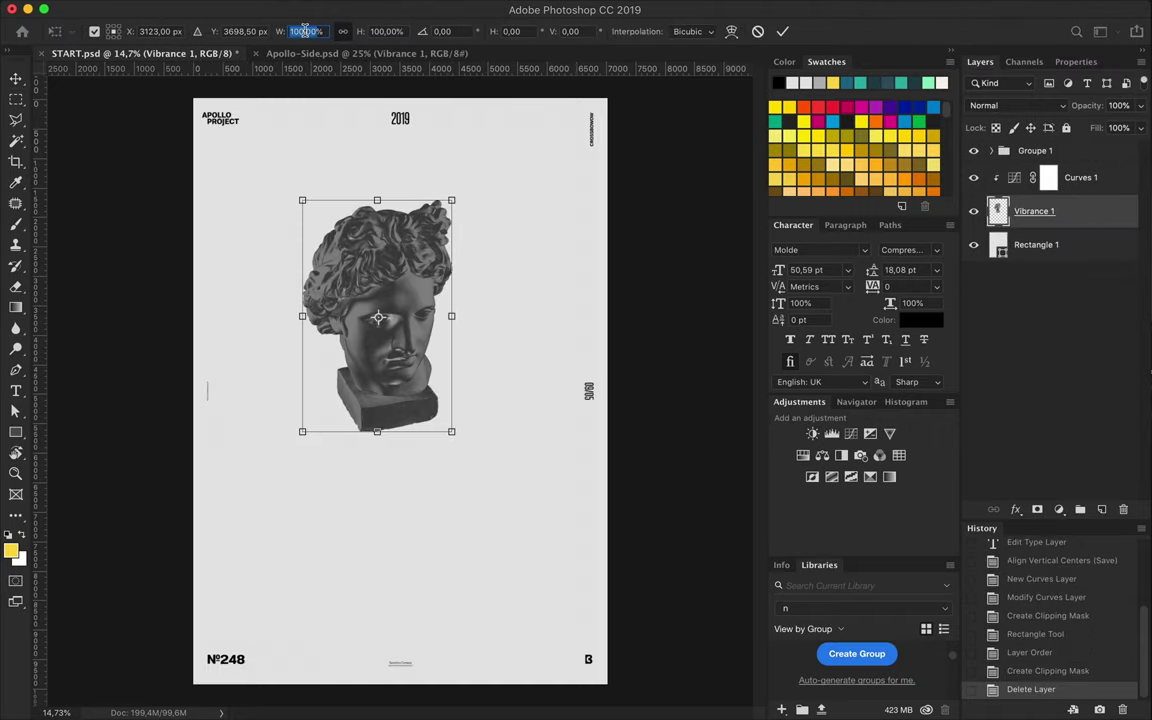
text(120)
key(Return)
mouse_move(449, 245)
mouse_down()
mouse_move(449, 292)
mouse_move(430, 318)
mouse_up()
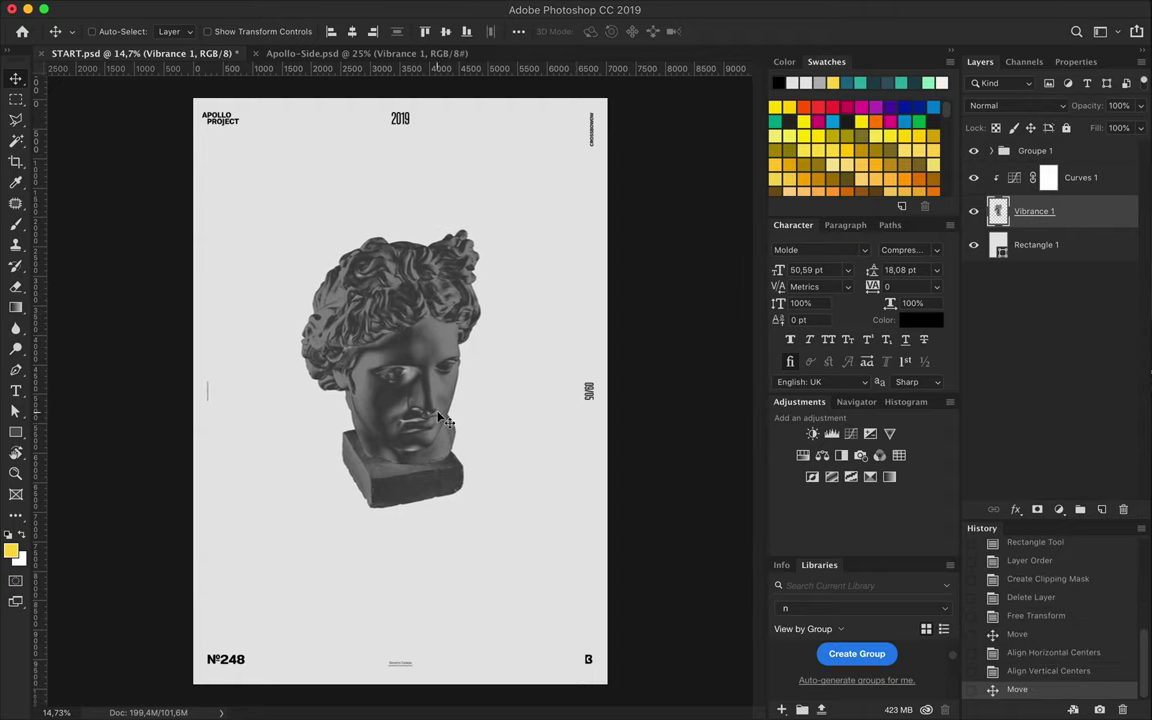
key(u)
key(m)
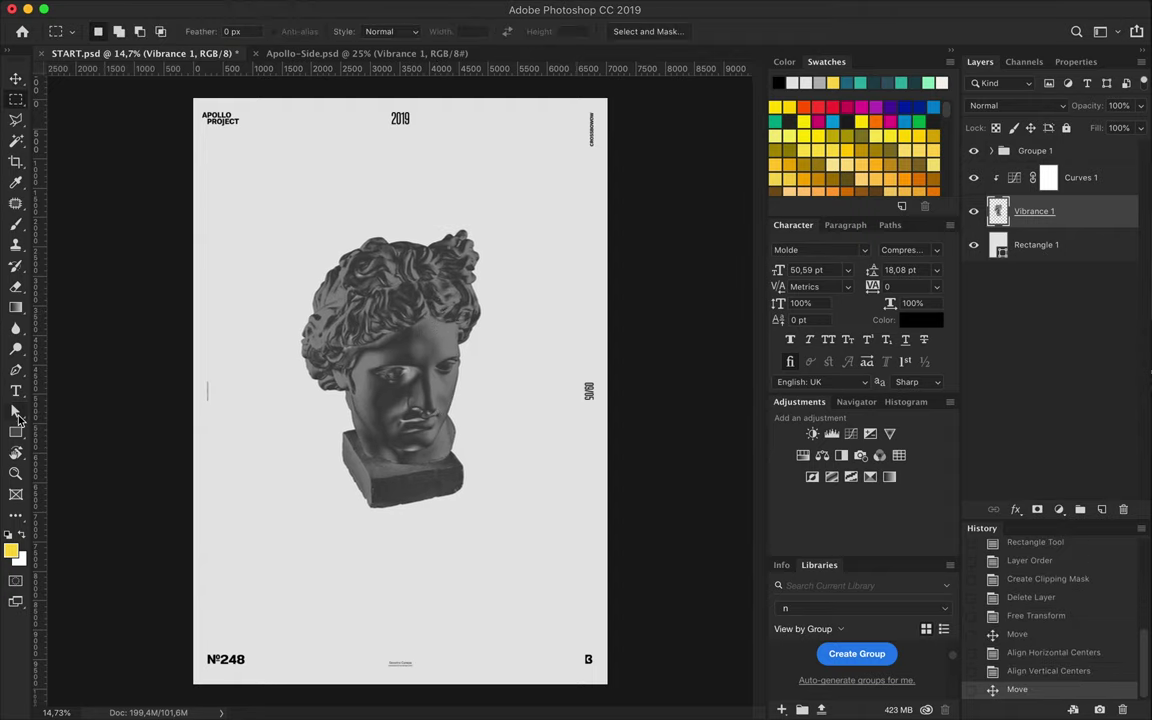
Draw a no-fill diagonal line across the bust, placed above Curves 1 and unclipped
right_click(15, 431)
click(70, 444)
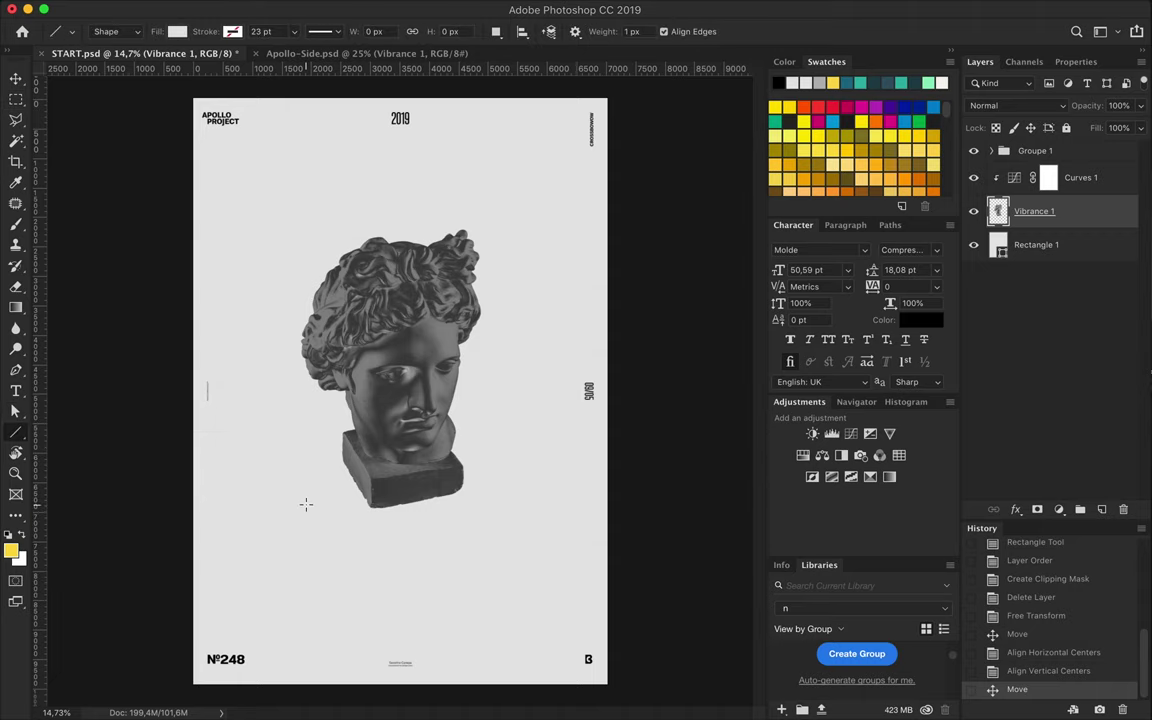
drag(305, 503, 556, 254)
click(177, 31)
click(164, 63)
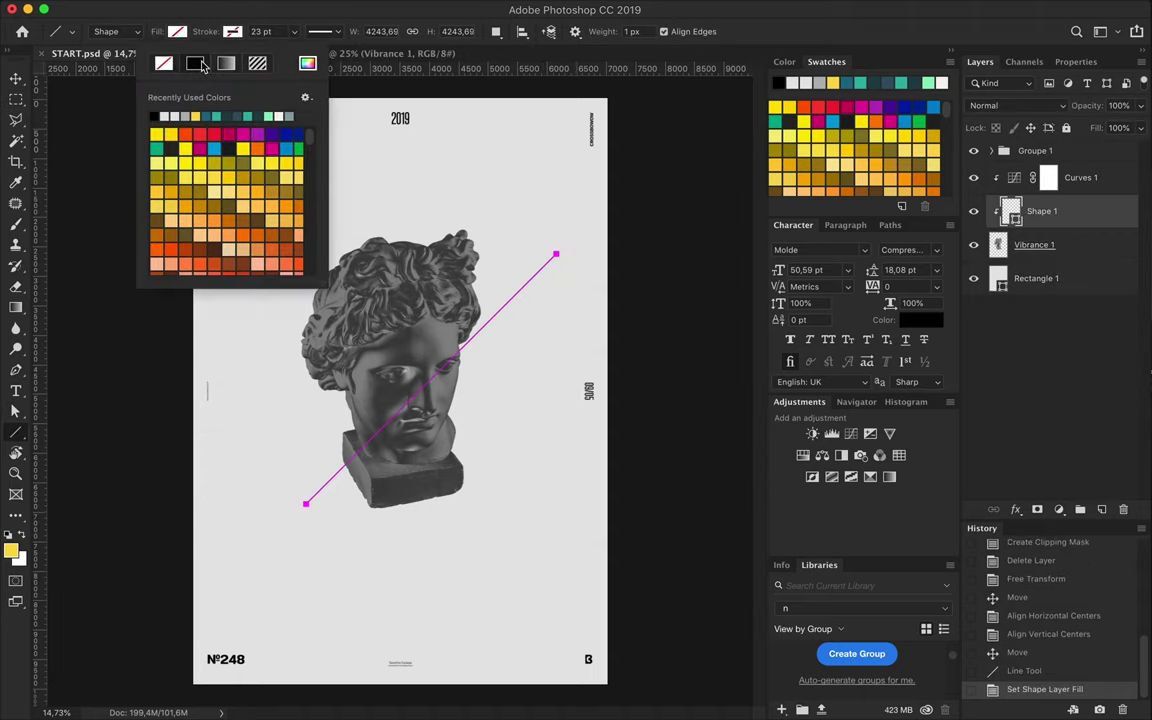
key(ctrl+])
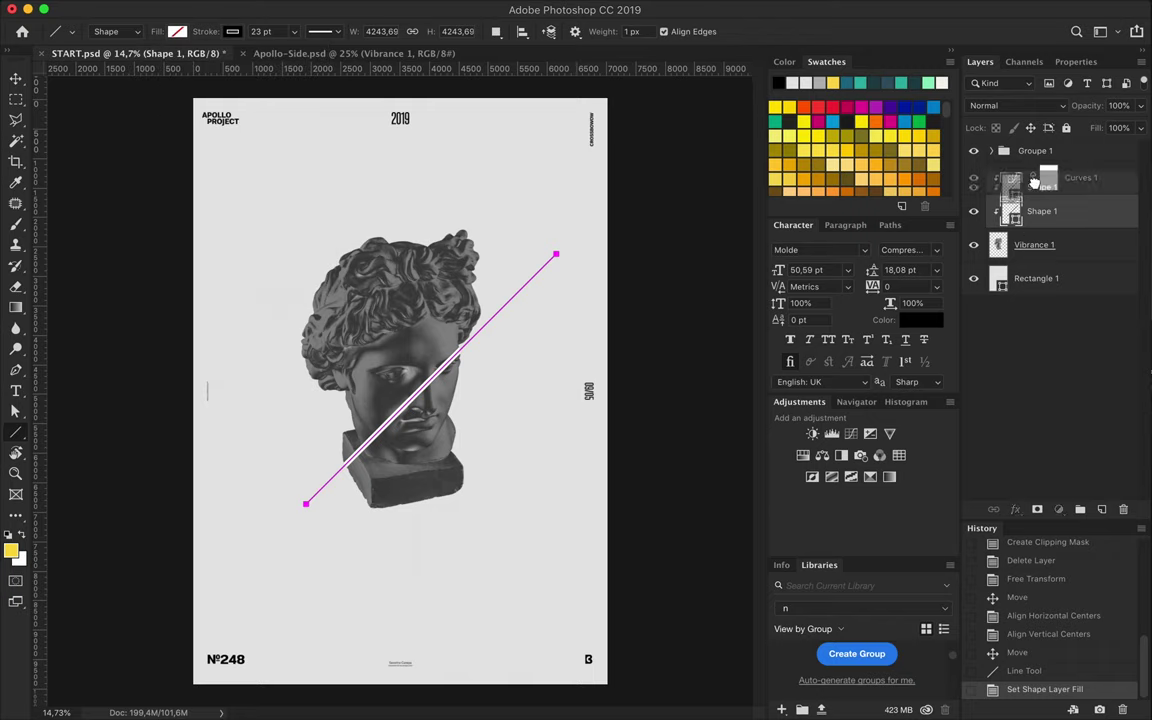
key(ctrl+alt+g)
Give the line a magenta-pink stroke after trying several blue and other swatches
click(232, 31)
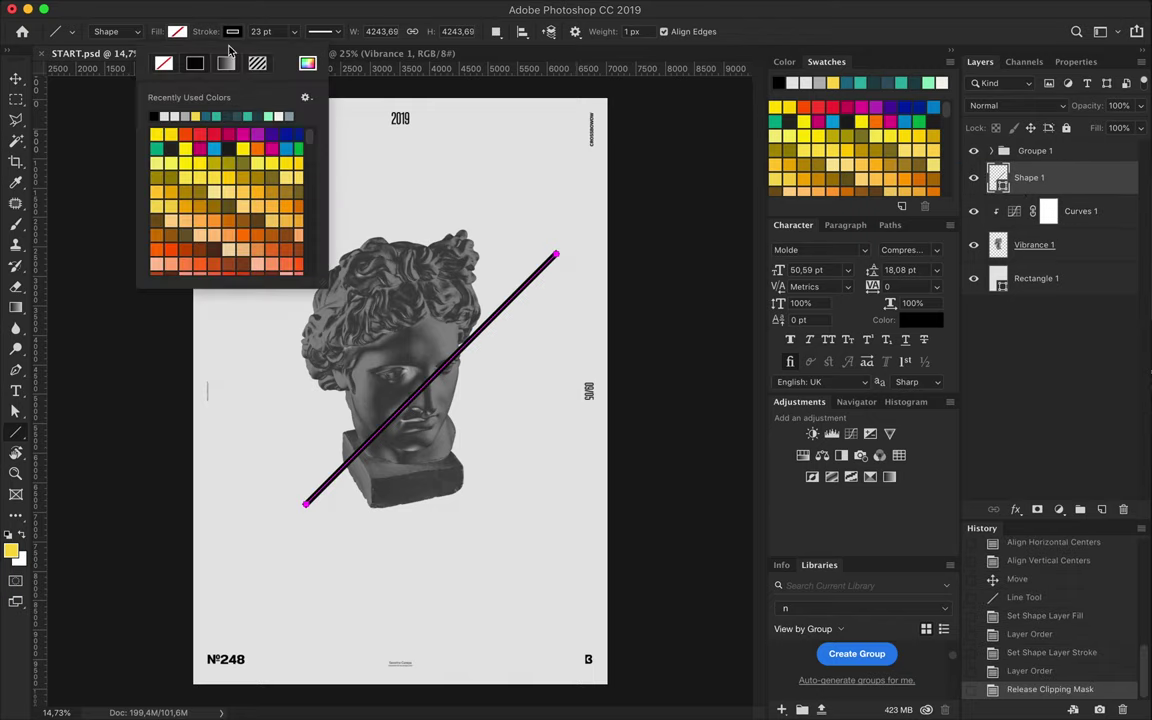
click(286, 134)
click(285, 149)
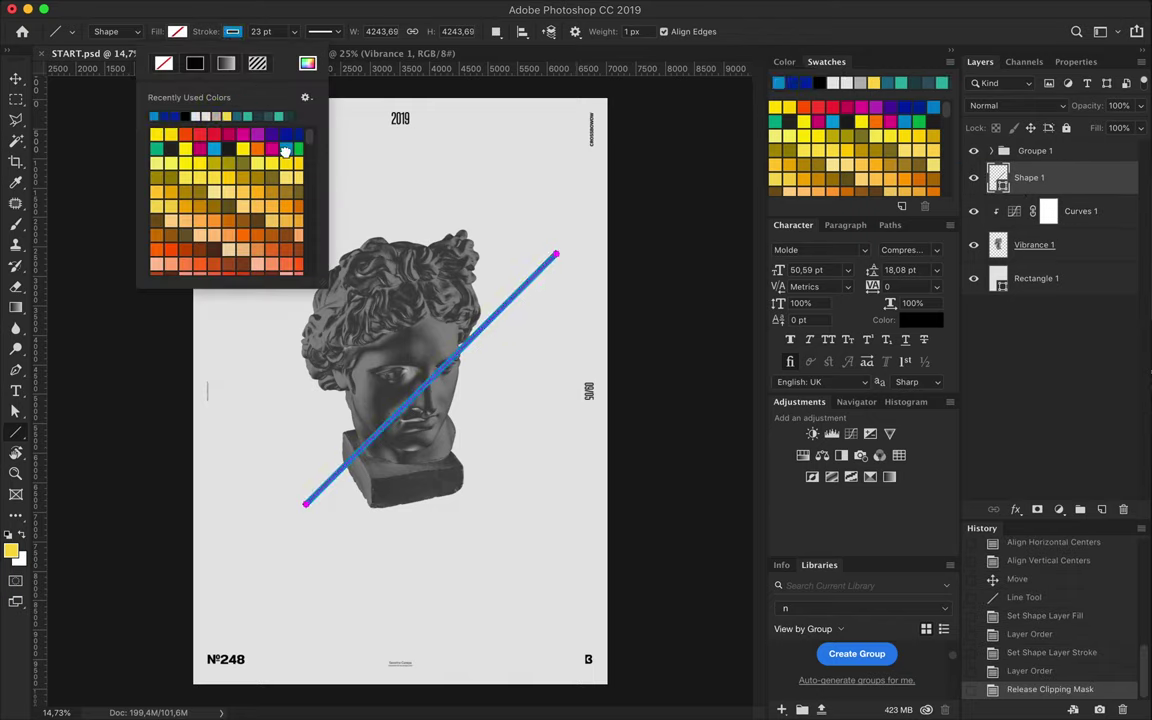
click(157, 148)
scroll(200, 180, down, 5)
click(210, 175)
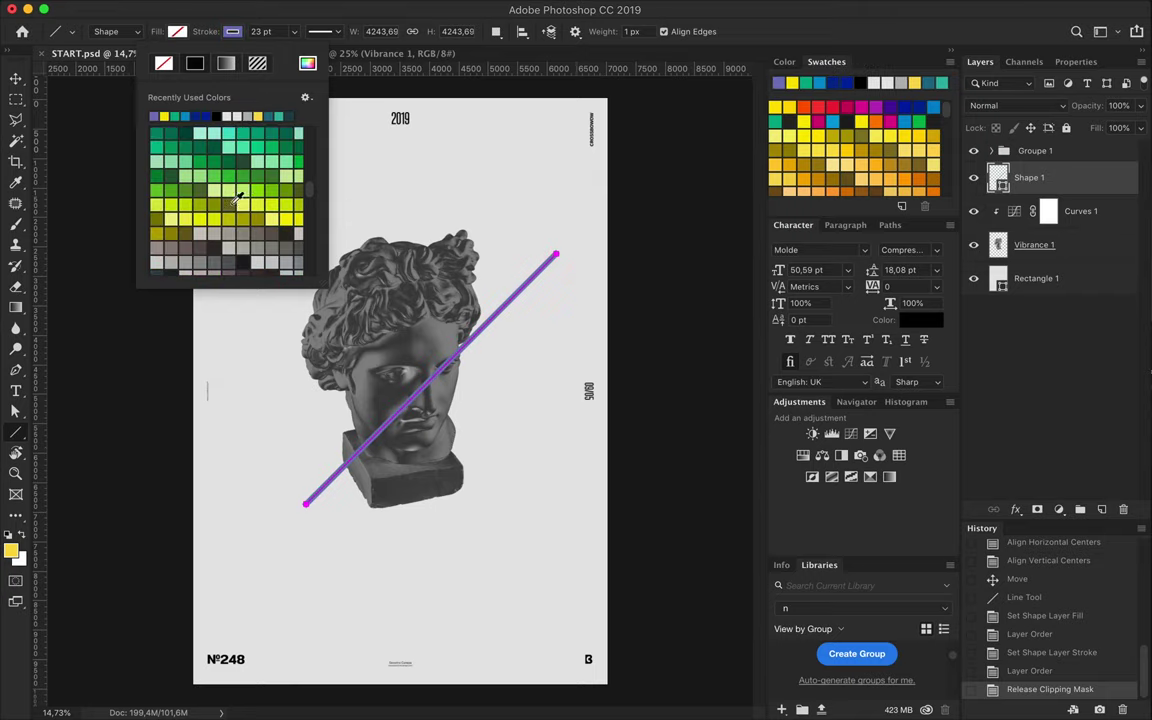
scroll(230, 180, down, 3)
click(256, 180)
scroll(230, 200, down, 5)
click(210, 241)
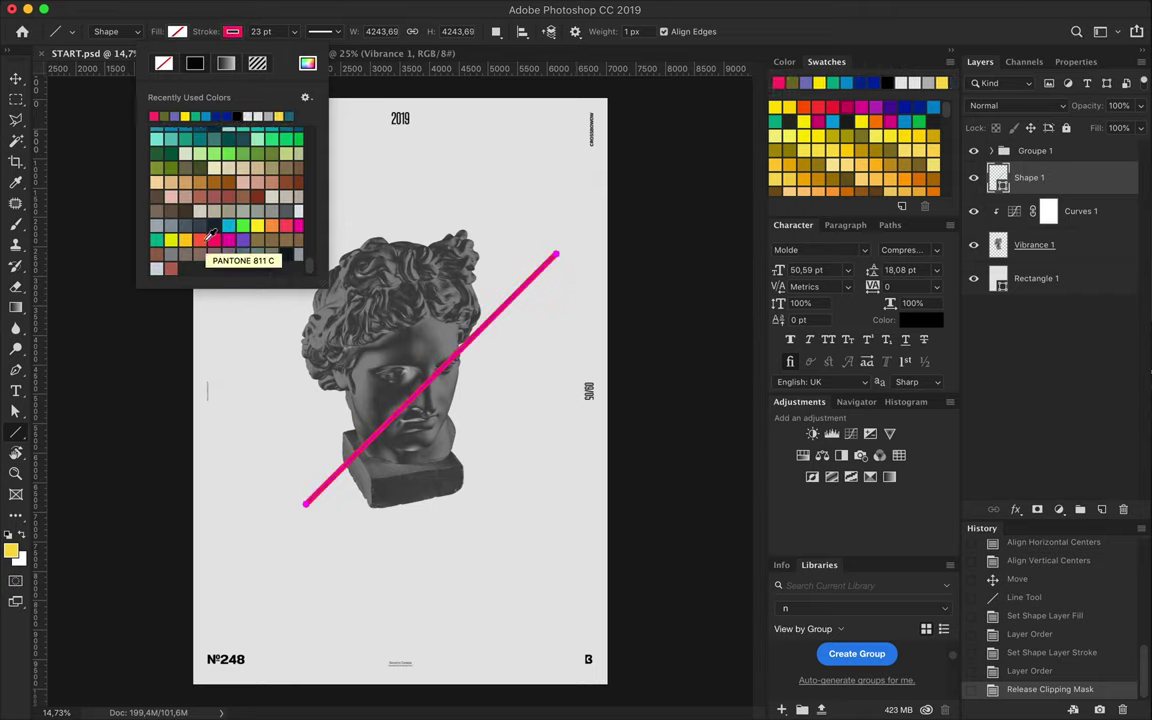
Shift the pink line slightly left and begin a Pen path at its top end
key(v)
drag(496, 318, 478, 320)
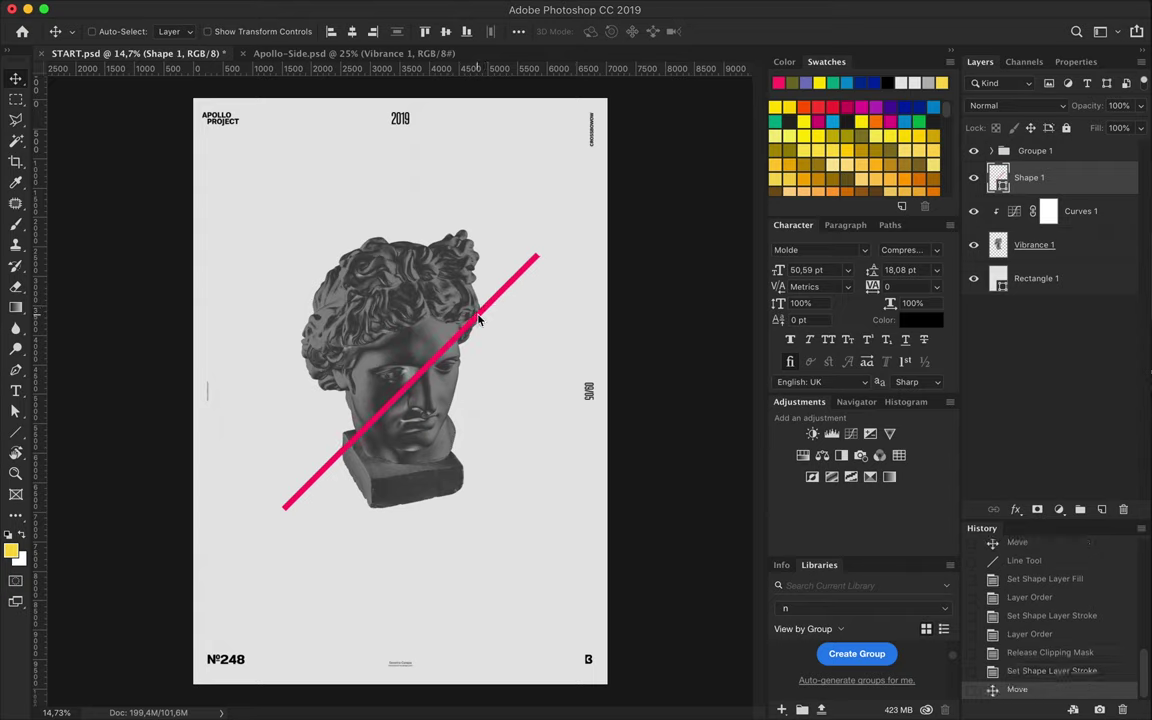
key(p)
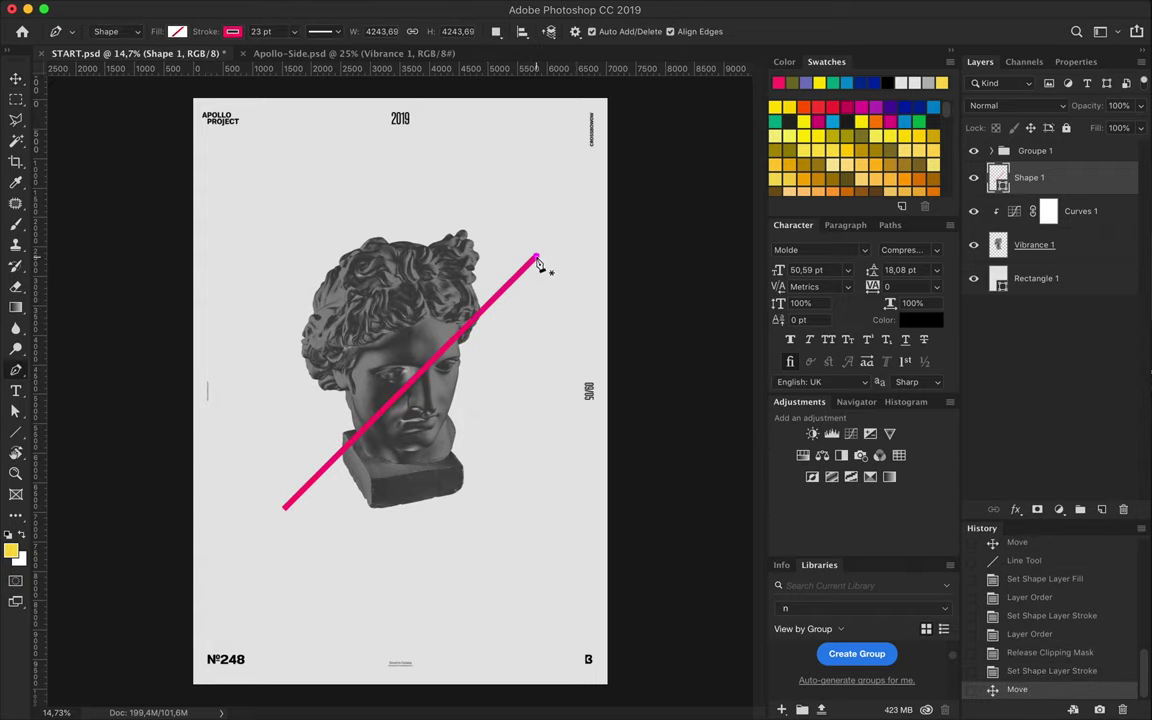
click(537, 259)
Replace the line with a Pen path from chin to head, closed by a curved arc side
key(BackSpace)
key(BackSpace)
click(177, 31)
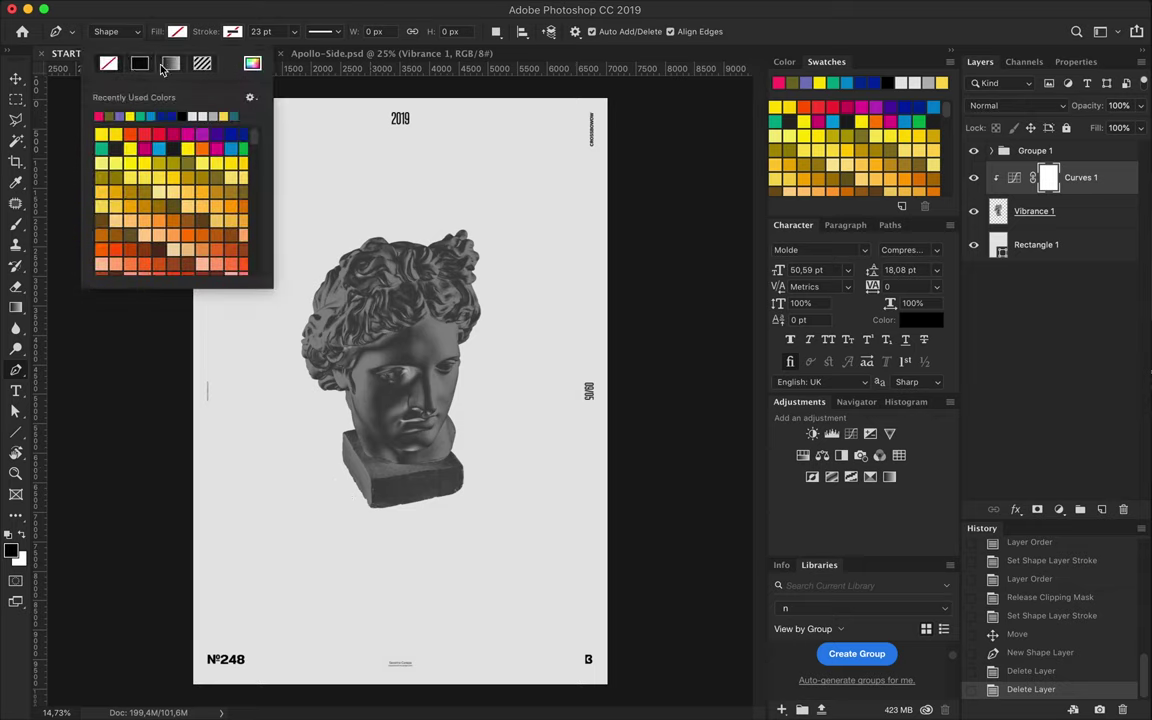
click(232, 31)
click(306, 502)
click(530, 280)
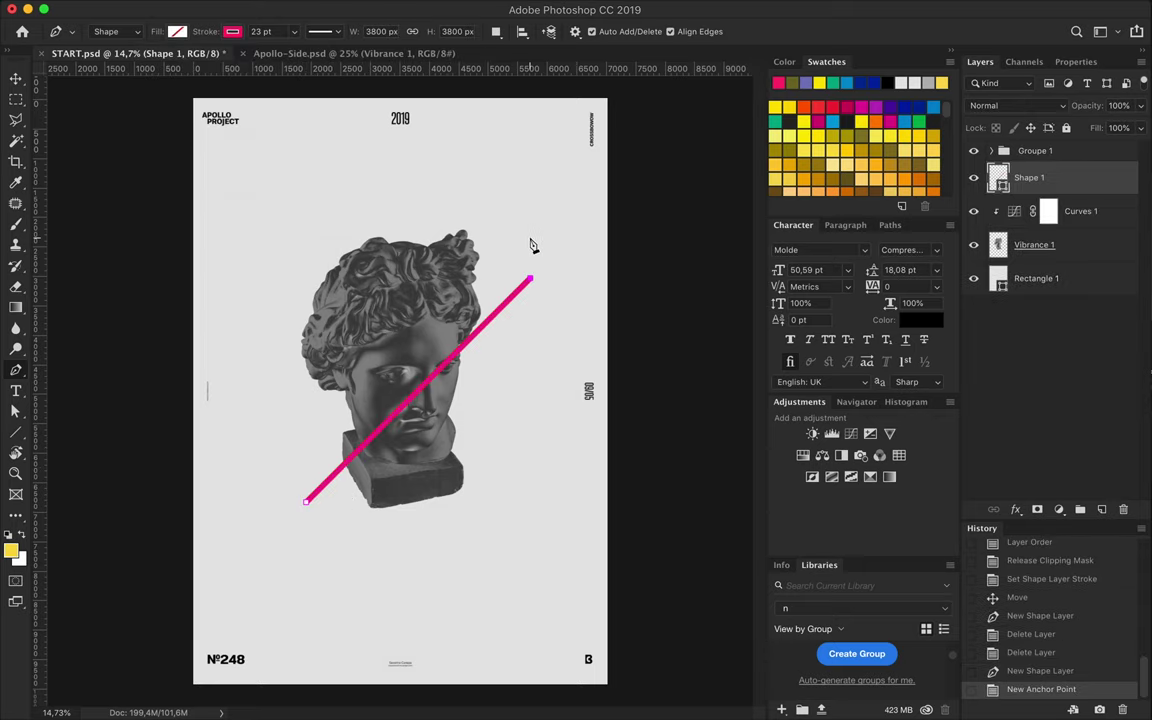
drag(306, 501, 360, 368)
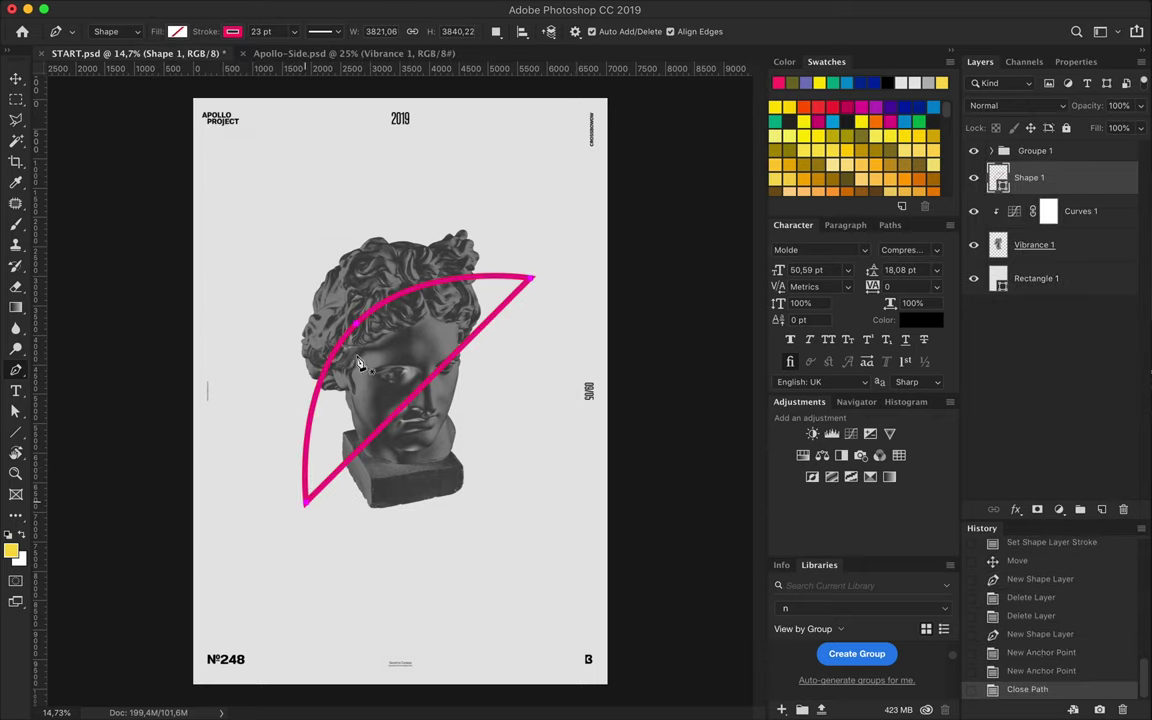
key(a)
Rasterize the arc layer and load the bust's outline as a selection
right_click(1053, 190)
click(915, 259)
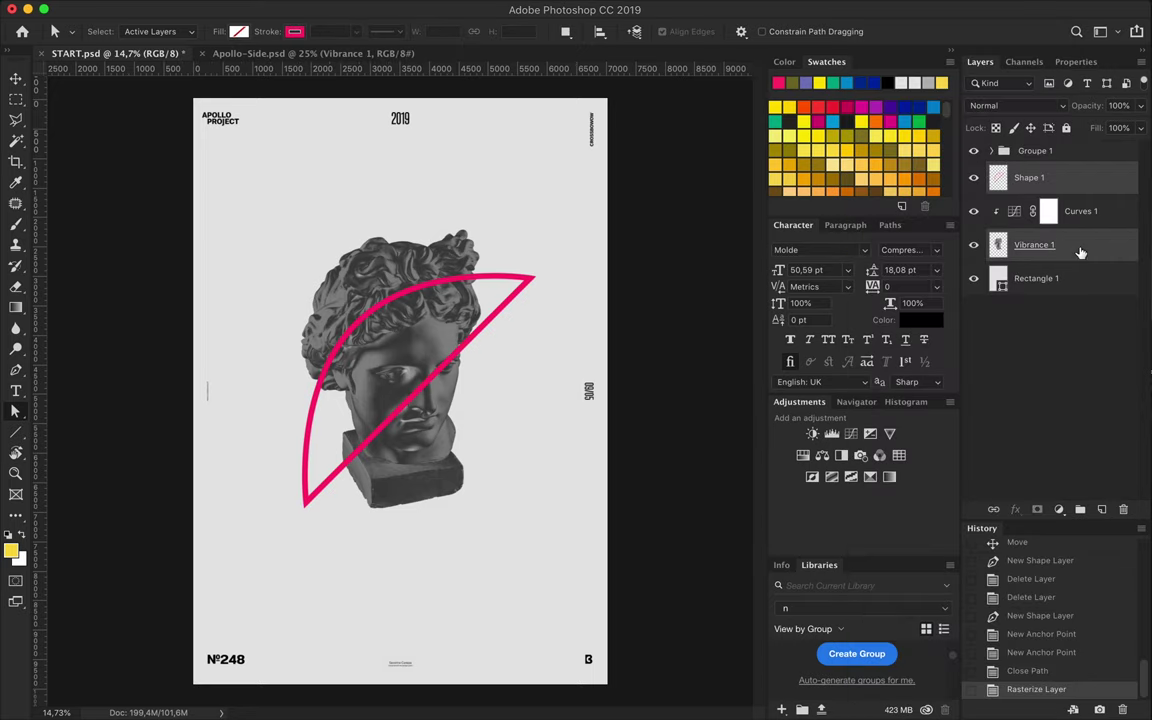
ctrl+click(999, 178)
key(e)
click(1027, 181)
Erase the arc where it overlaps the hair, then deselect and zoom out
mouse_move(318, 385)
mouse_down()
mouse_move(357, 322)
mouse_move(460, 276)
mouse_up()
right_click(362, 318)
key(ctrl+d)
key(v)
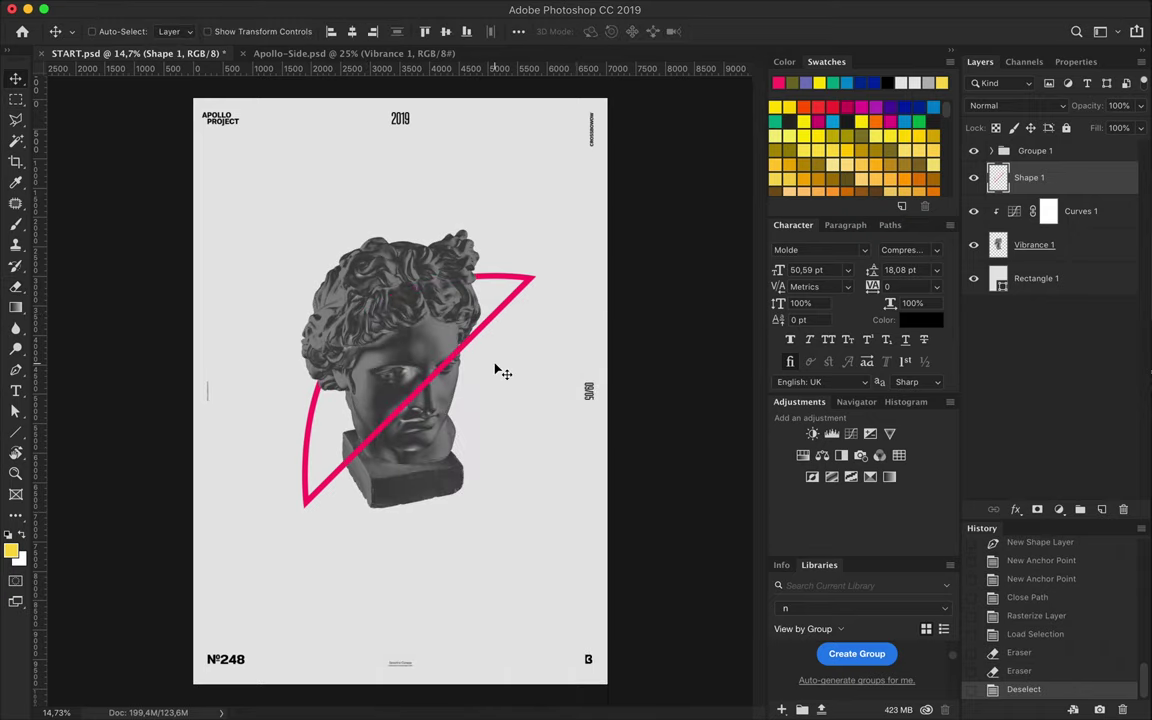
key(ctrl+minus)
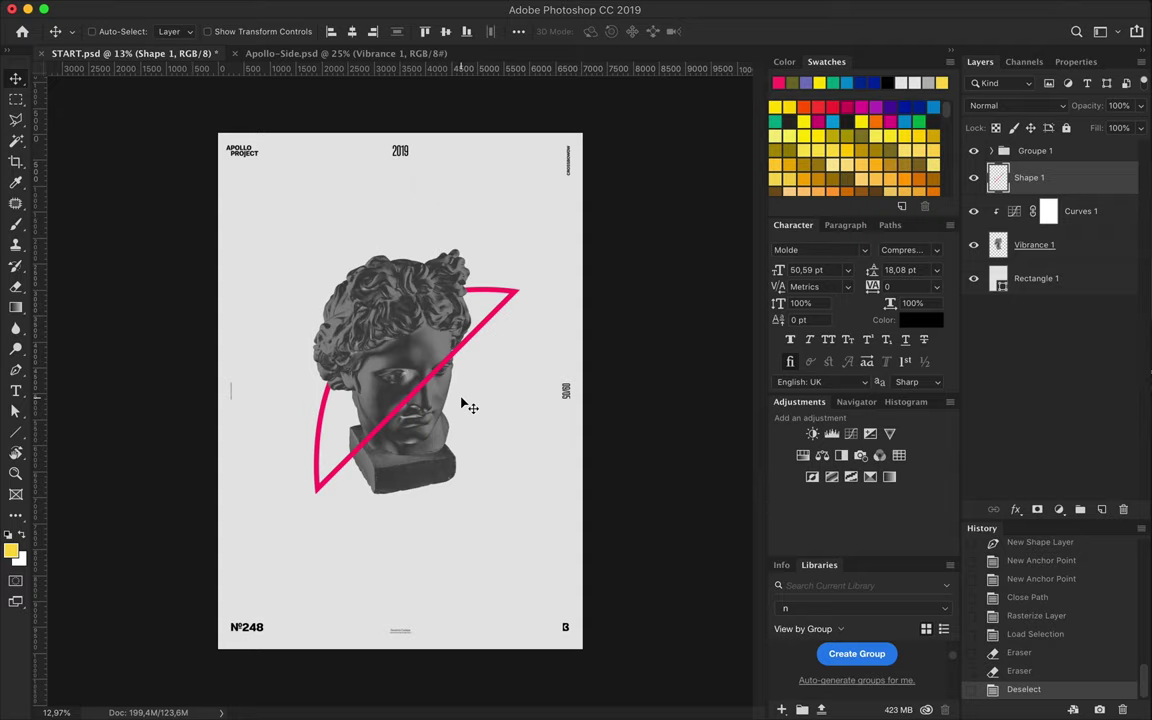
Merge the bust with its curves and copy a small head circle to a layer beside the head
drag(15, 99, 70, 102)
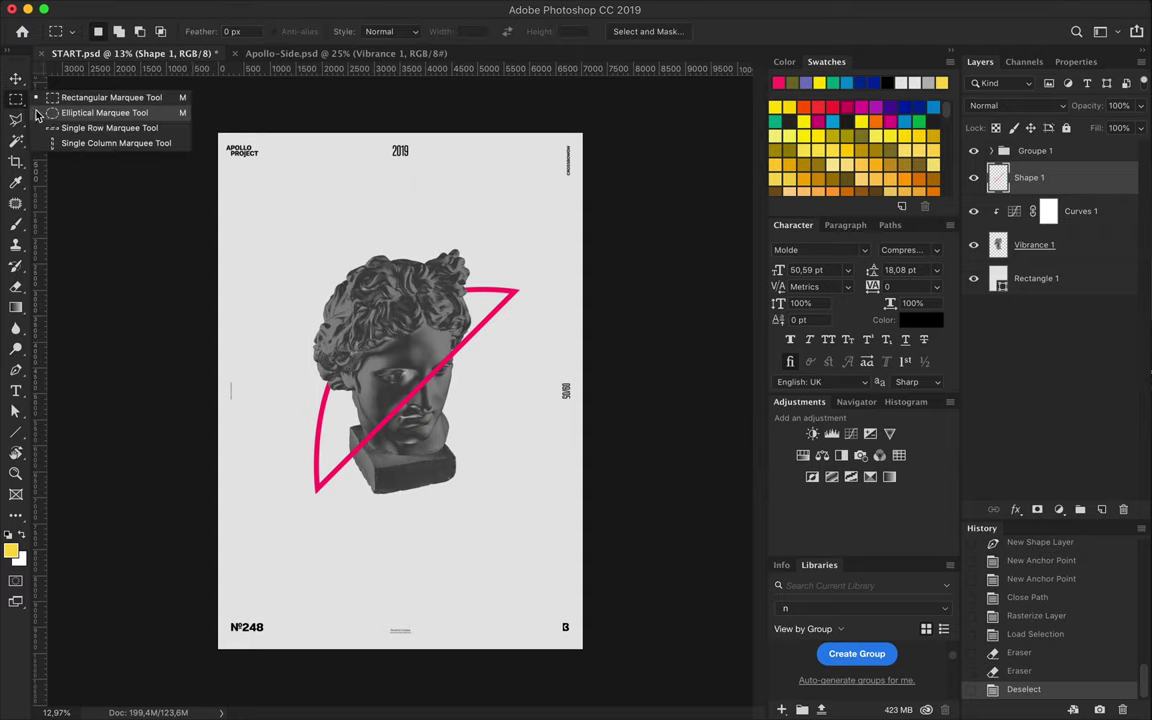
drag(330, 275, 360, 312)
key(ctrl+c)
key(Return)
click(1034, 245)
shift+click(1080, 211)
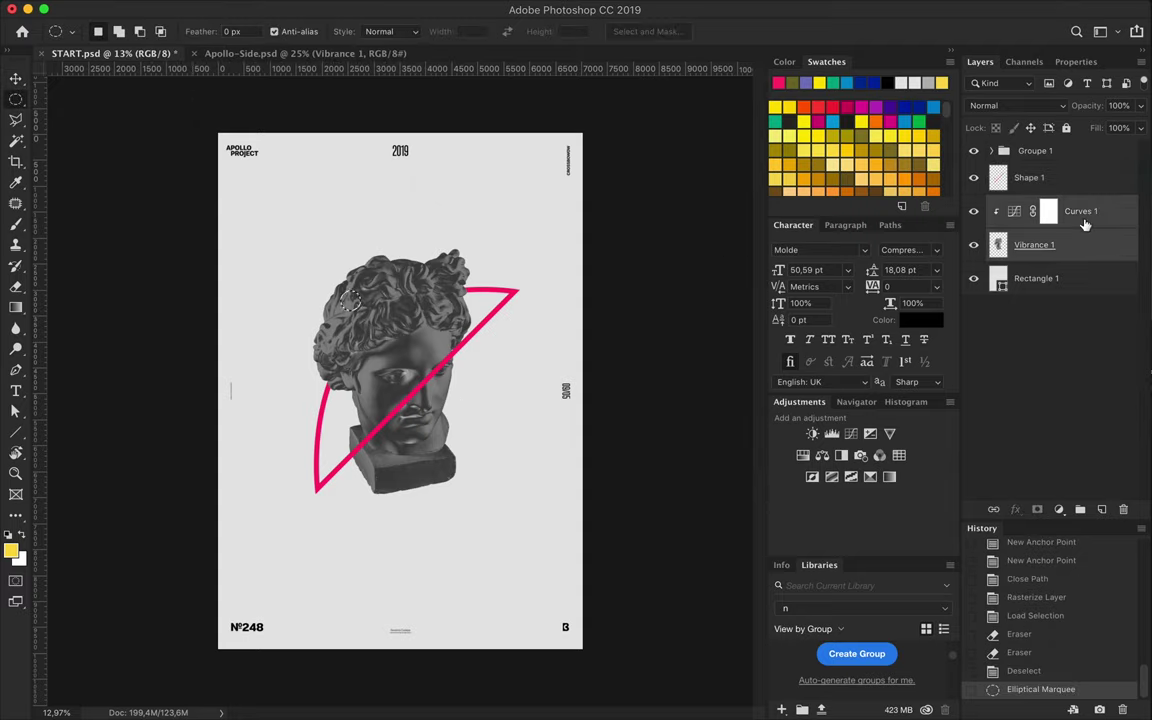
key(ctrl+e)
key(ctrl+c)
key(ctrl+v)
key(v)
drag(443, 356, 414, 316)
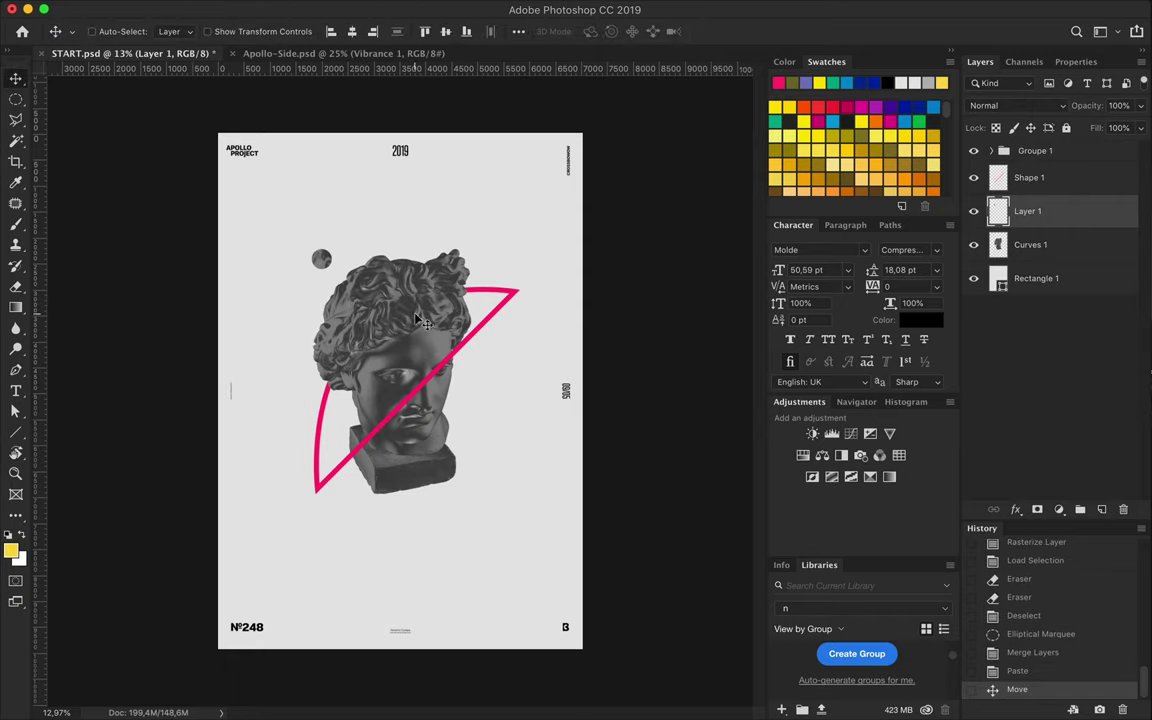
Copy a larger circle of the head onto its own new layer
key(alt+bracketleft)
key(m)
mouse_move(428, 329)
mouse_down()
mouse_move(424, 341)
mouse_move(382, 304)
mouse_move(520, 393)
mouse_move(503, 566)
mouse_up()
key(ctrl+c)
key(ctrl+v)
key(v)
Type APOLLO and scale it up to a full-size title over the head
text(t)
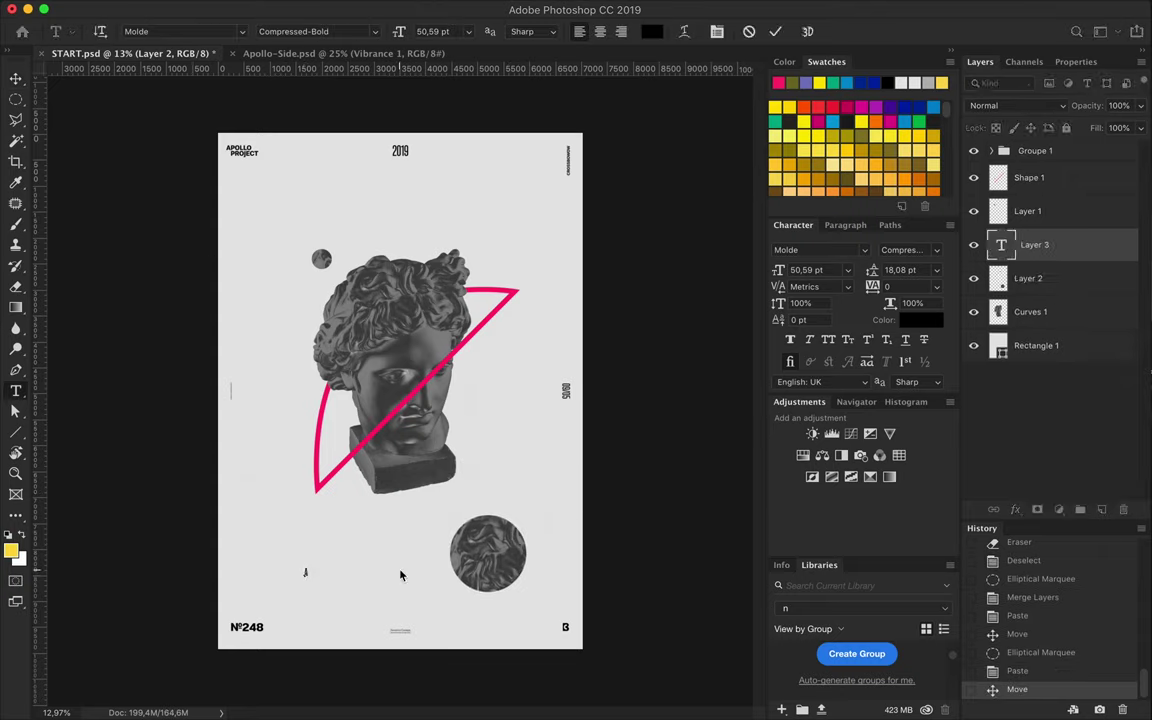
text(APOLLO)
key(ctrl+Return)
key(ctrl+t)
mouse_move(323, 566)
mouse_down()
mouse_move(413, 498)
mouse_move(432, 498)
mouse_up()
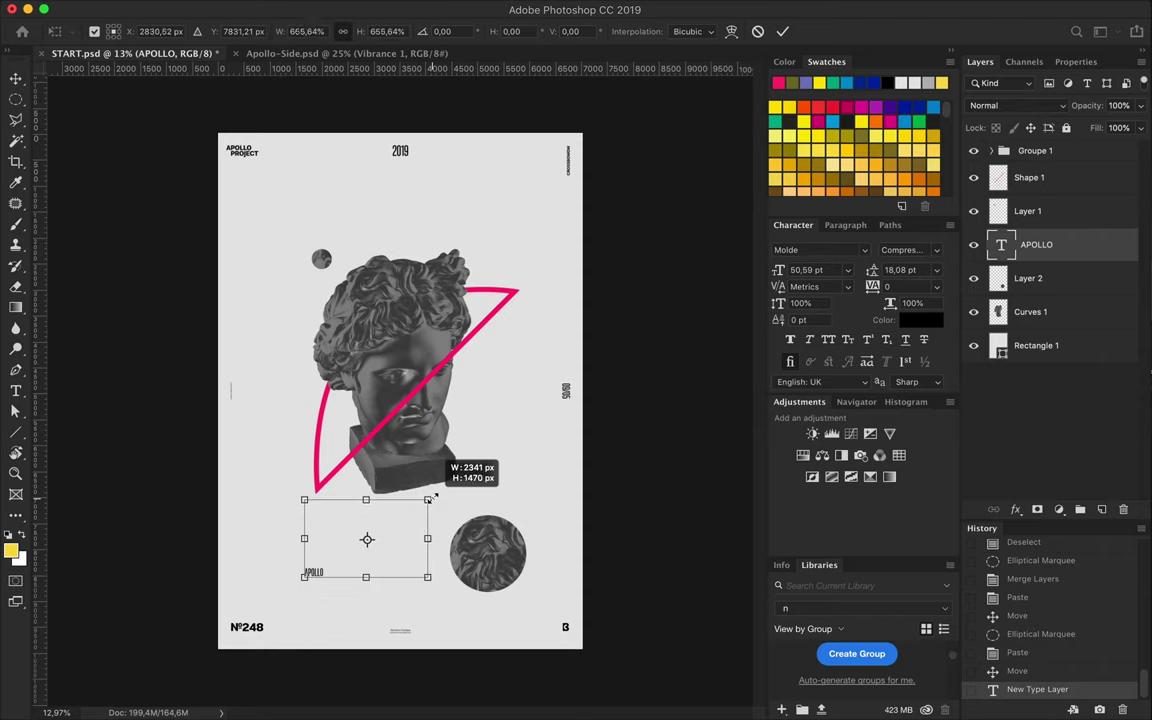
drag(412, 549, 390, 338)
key(Return)
key(ctrl+Return)
Load the APOLLO letters as a selection and target the statue head layer
key(v)
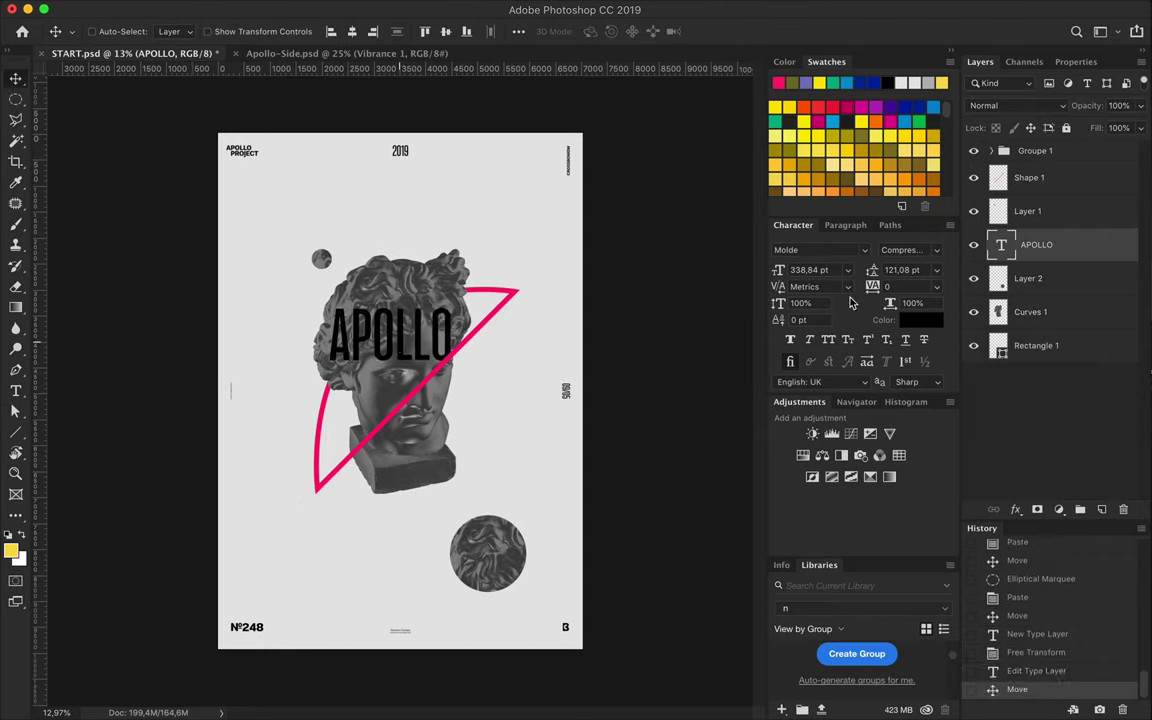
ctrl+click(1003, 247)
click(1030, 312)
Fill the APOLLO letters with head texture, hide the black text, and move it up
key(ctrl+shift+c)
key(ctrl+v)
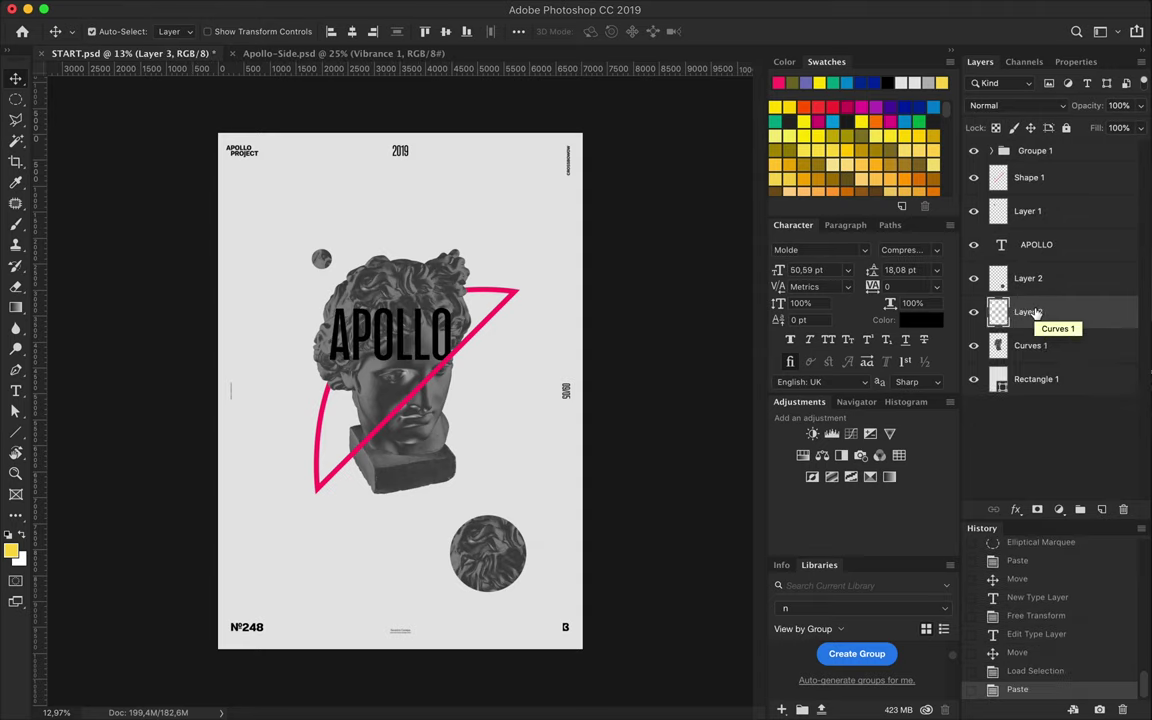
click(974, 245)
drag(398, 307, 412, 228)
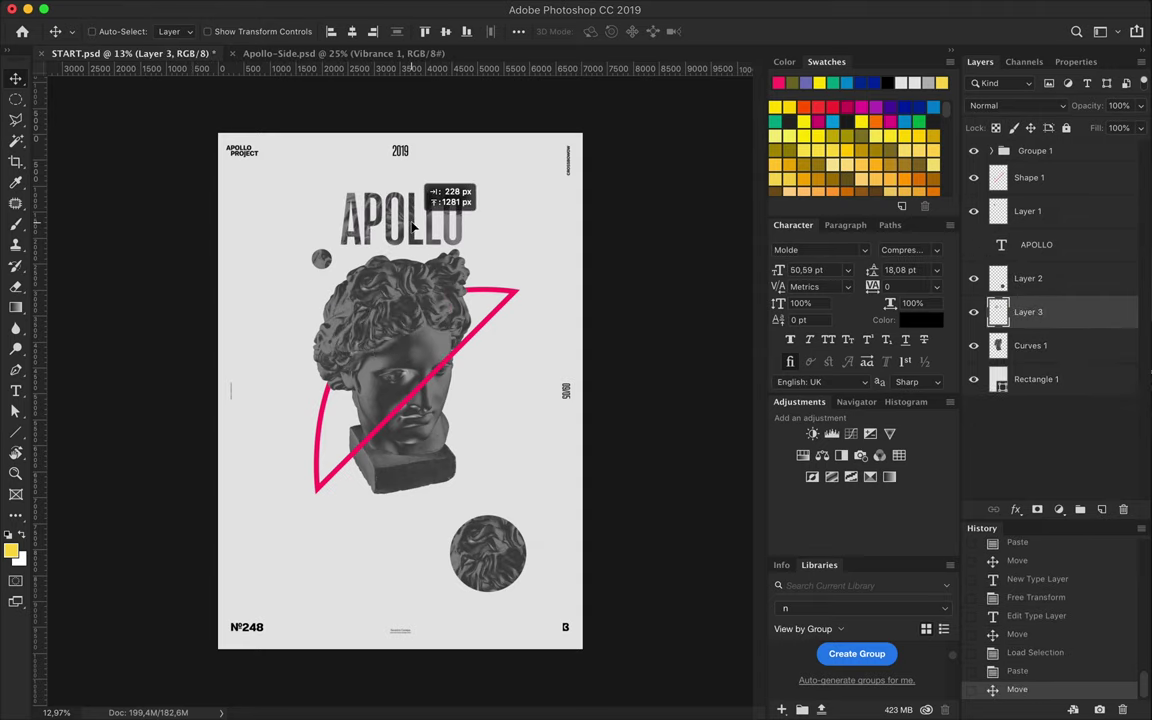
Shift the head, triangle and circles down together and centre them horizontally
drag(503, 530, 498, 489)
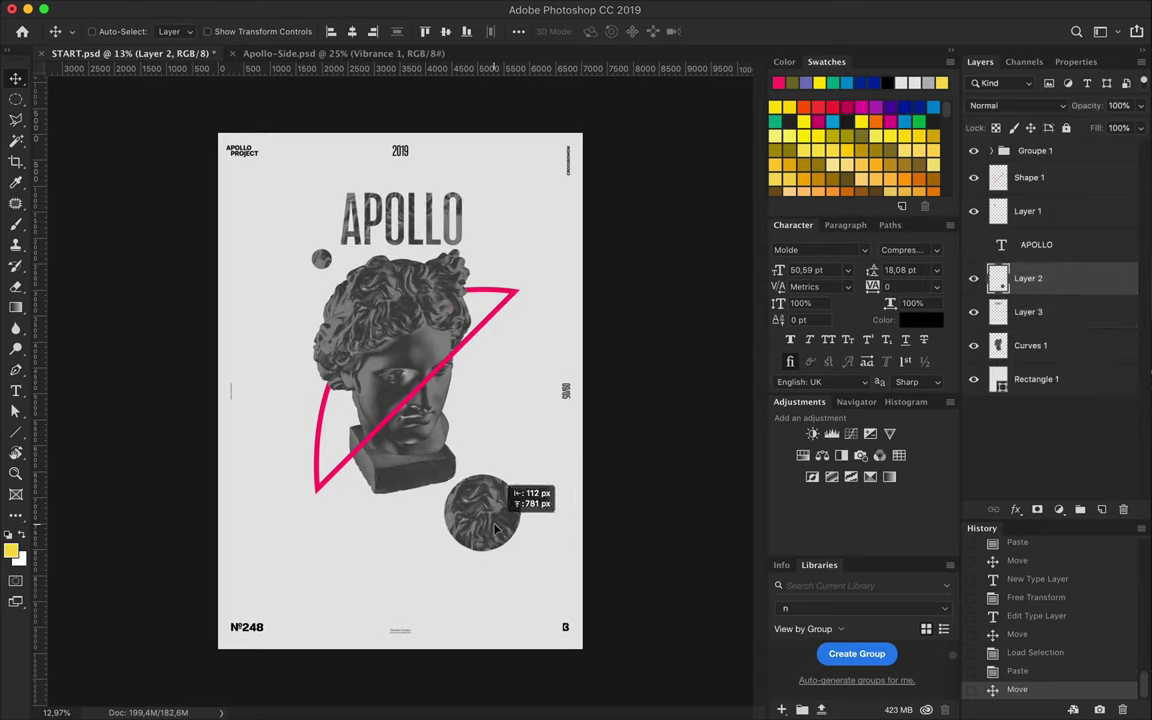
shift+click(1030, 345)
drag(440, 330, 440, 290)
key(ctrl+z)
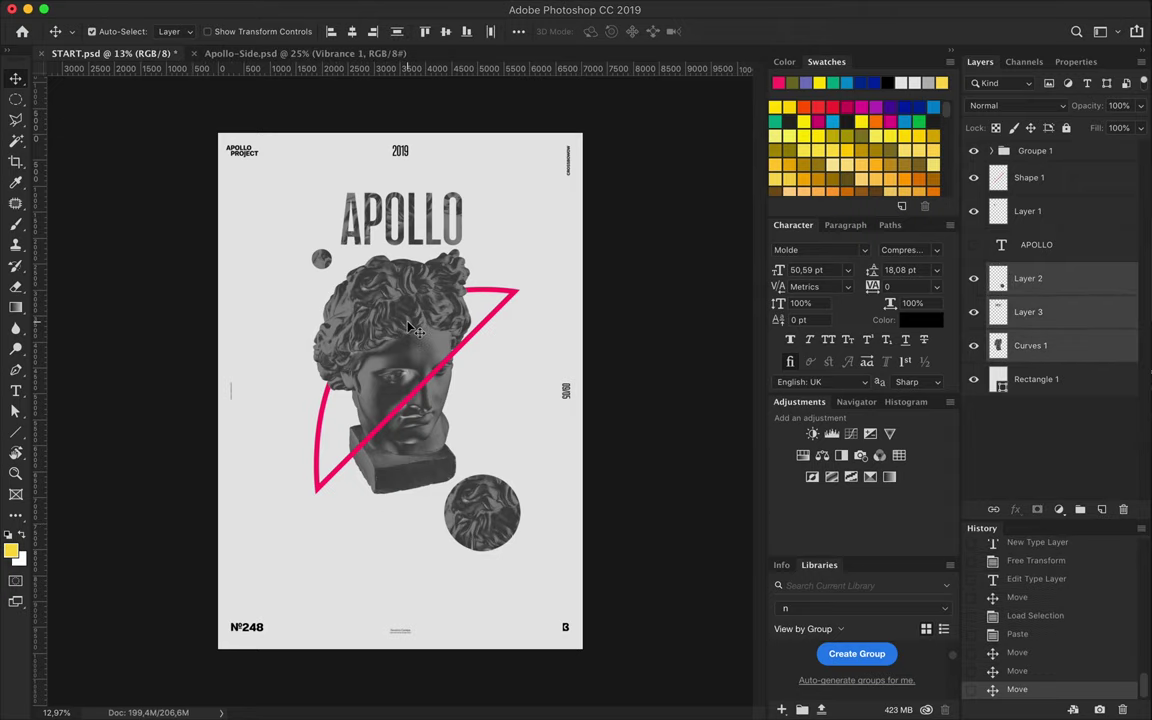
ctrl+click(1030, 177)
ctrl+click(1028, 211)
drag(398, 341, 398, 381)
click(1028, 311)
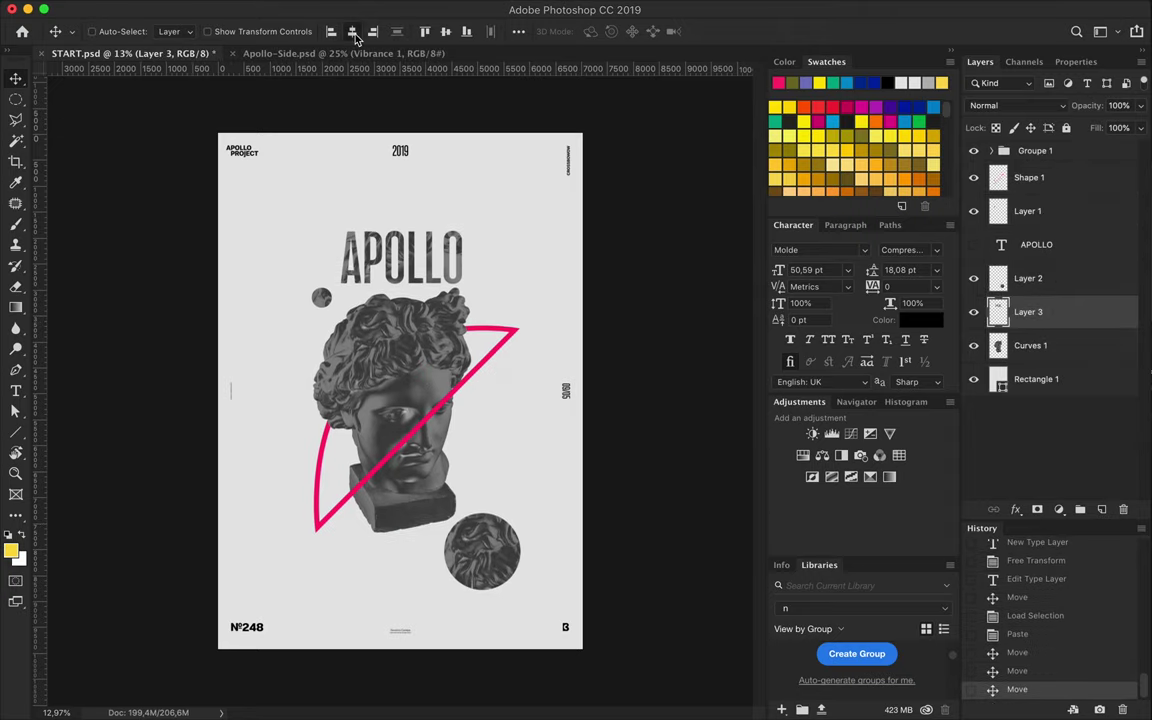
Place APOLLO above the head, the small circle top-left, the big circle at the bottom-right edge
click(352, 31)
drag(404, 267, 404, 229)
drag(321, 297, 292, 268)
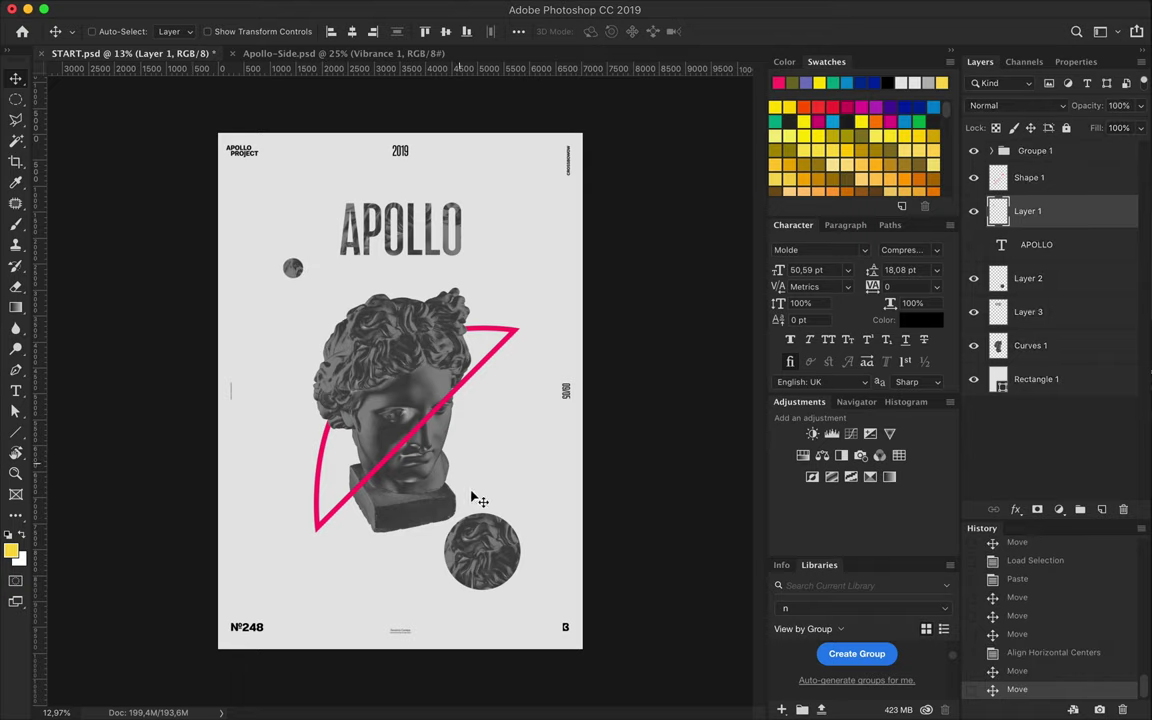
mouse_move(479, 548)
mouse_down()
mouse_move(517, 628)
mouse_move(502, 601)
mouse_up()
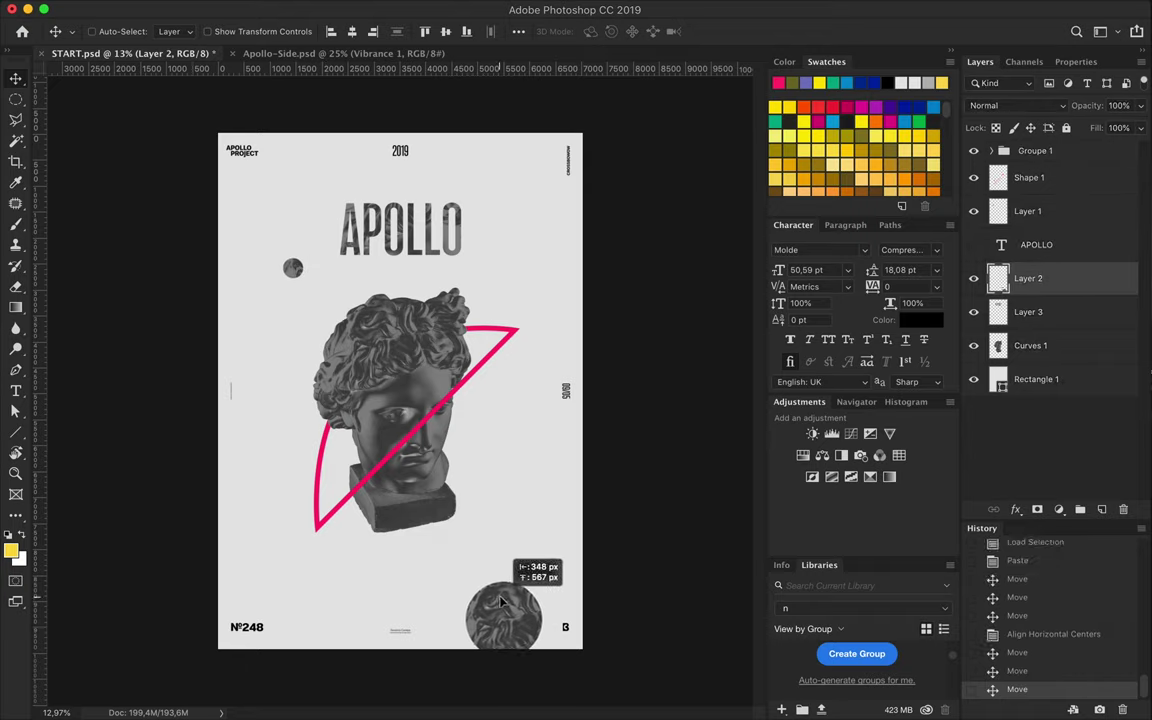
drag(296, 273, 253, 195)
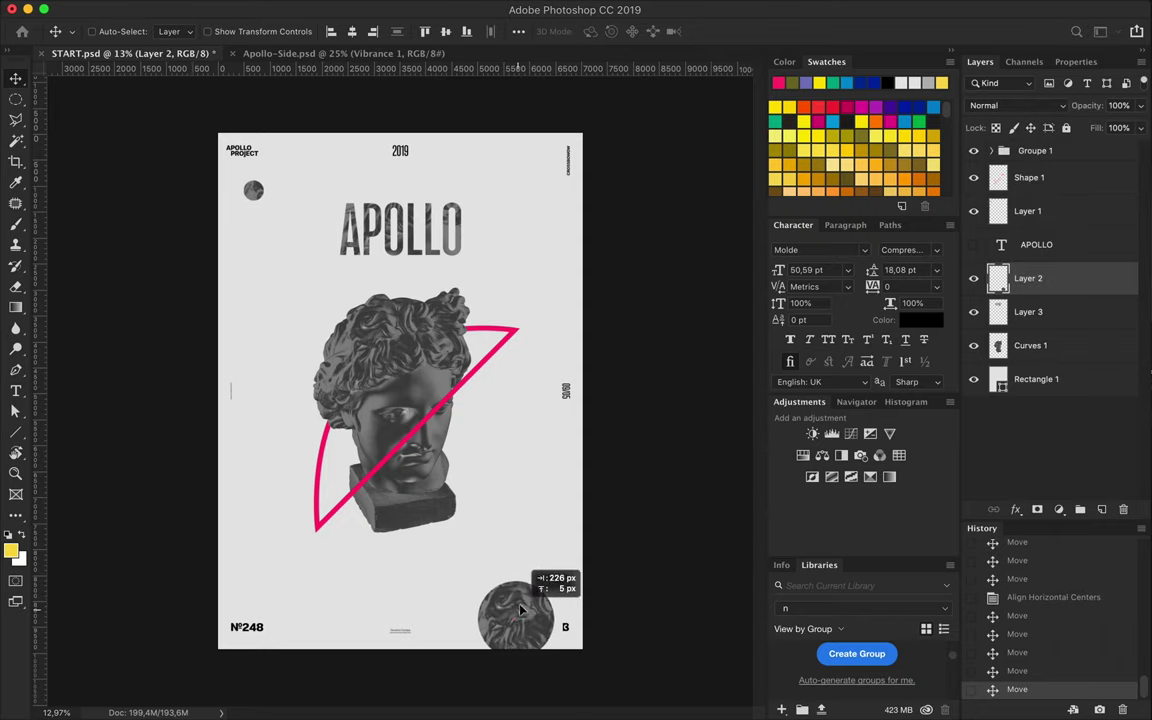
drag(504, 617, 520, 608)
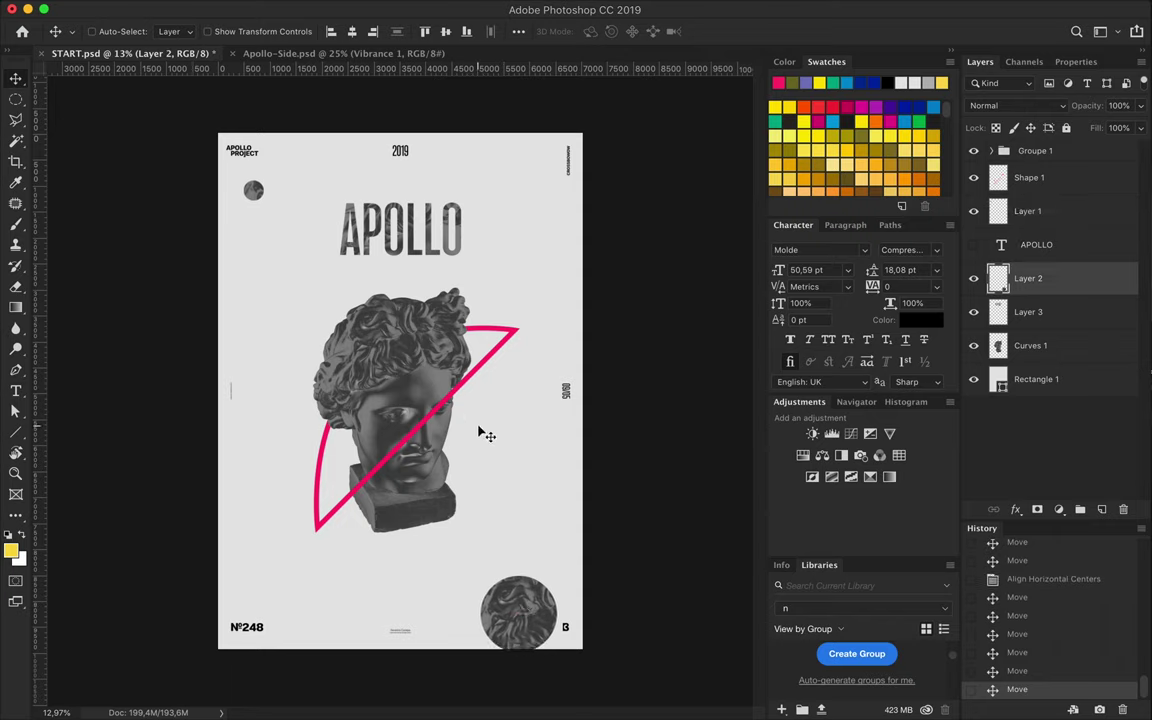
Draw and undo a pink line across APOLLO, then choose the Rectangle tool
key(u)
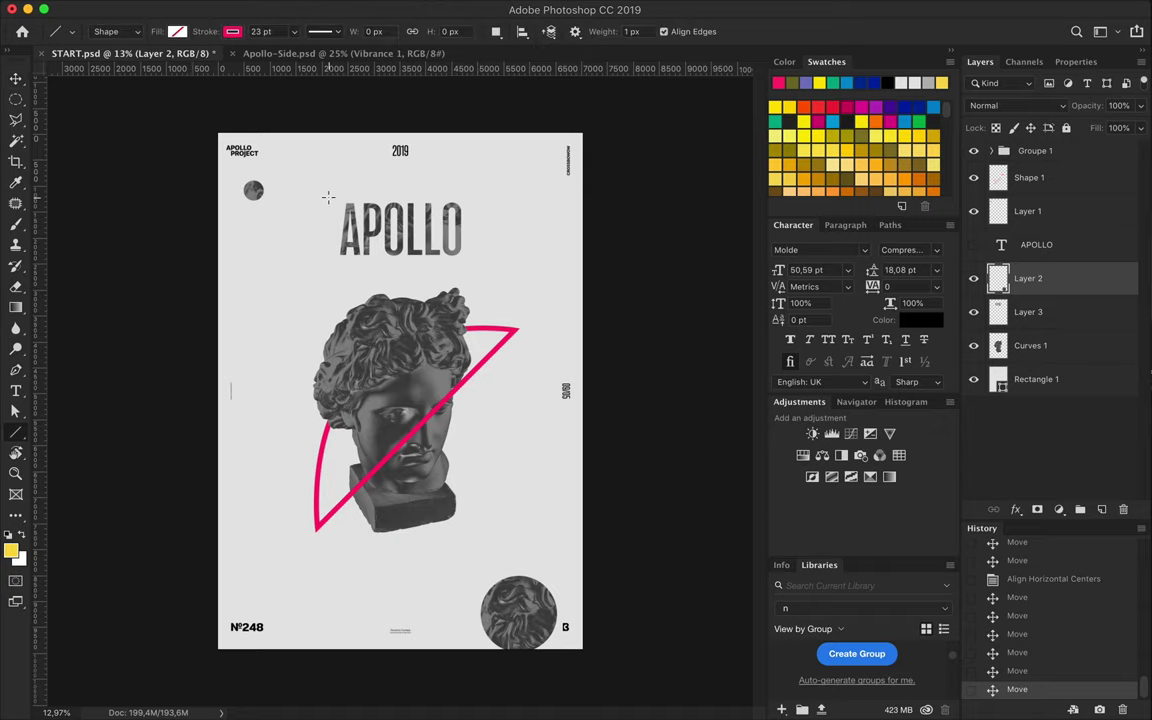
drag(316, 190, 400, 245)
key(ctrl+z)
right_click(16, 432)
click(89, 430)
Draw a pink frame around APOLLO and centre frame and title on the canvas
drag(323, 190, 477, 266)
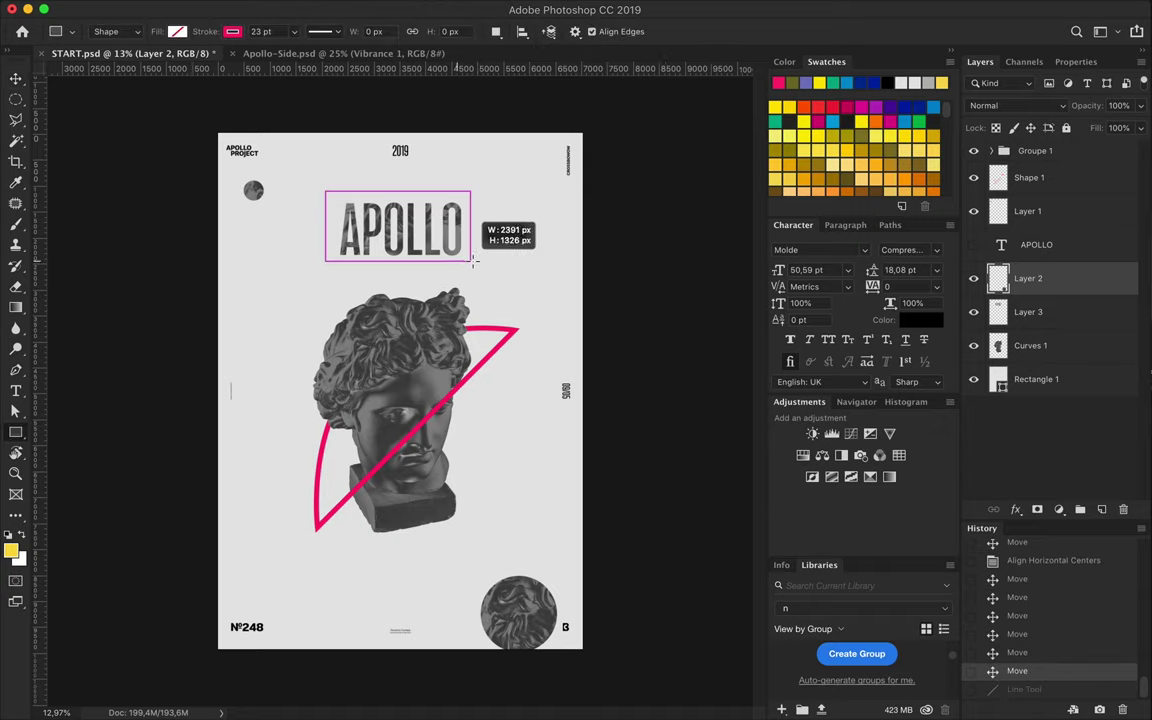
key(v)
shift+click(388, 220)
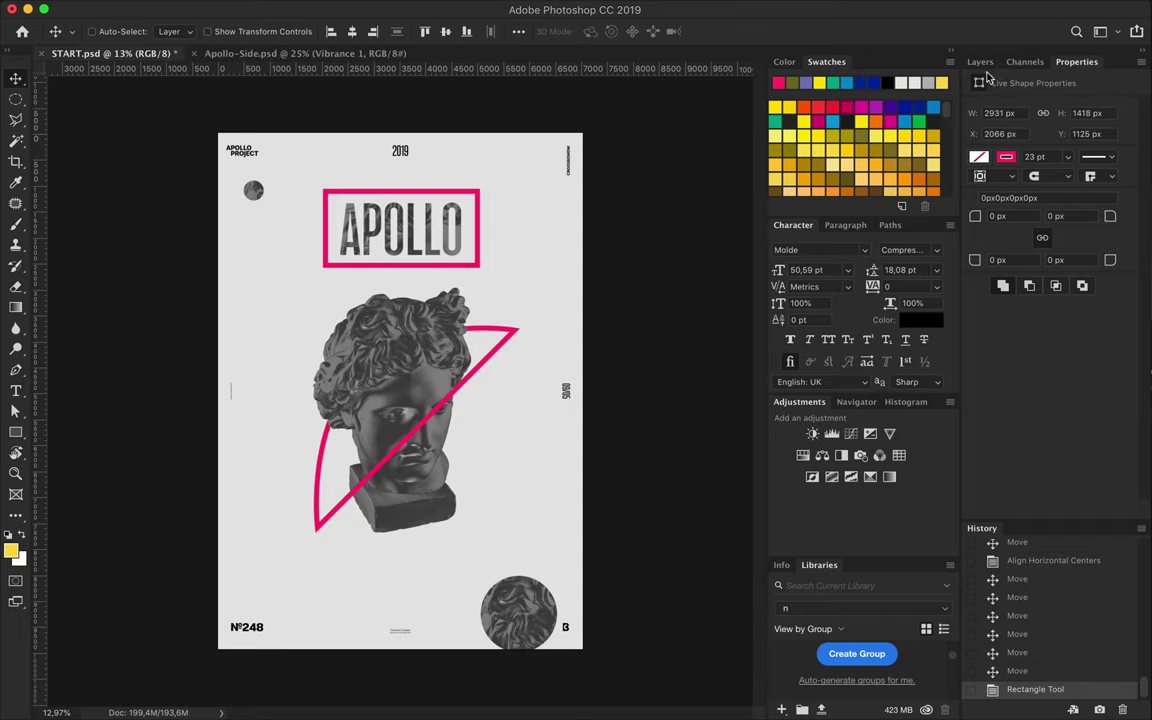
click(980, 61)
click(518, 31)
click(565, 178)
click(470, 76)
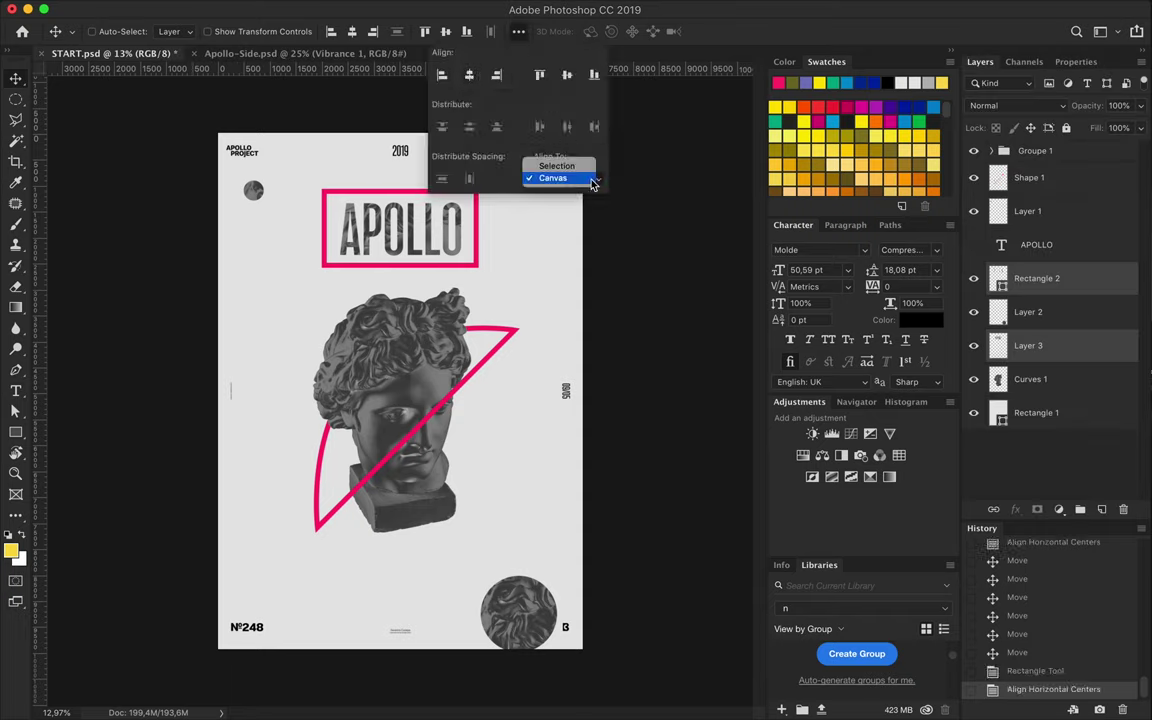
click(556, 166)
click(567, 76)
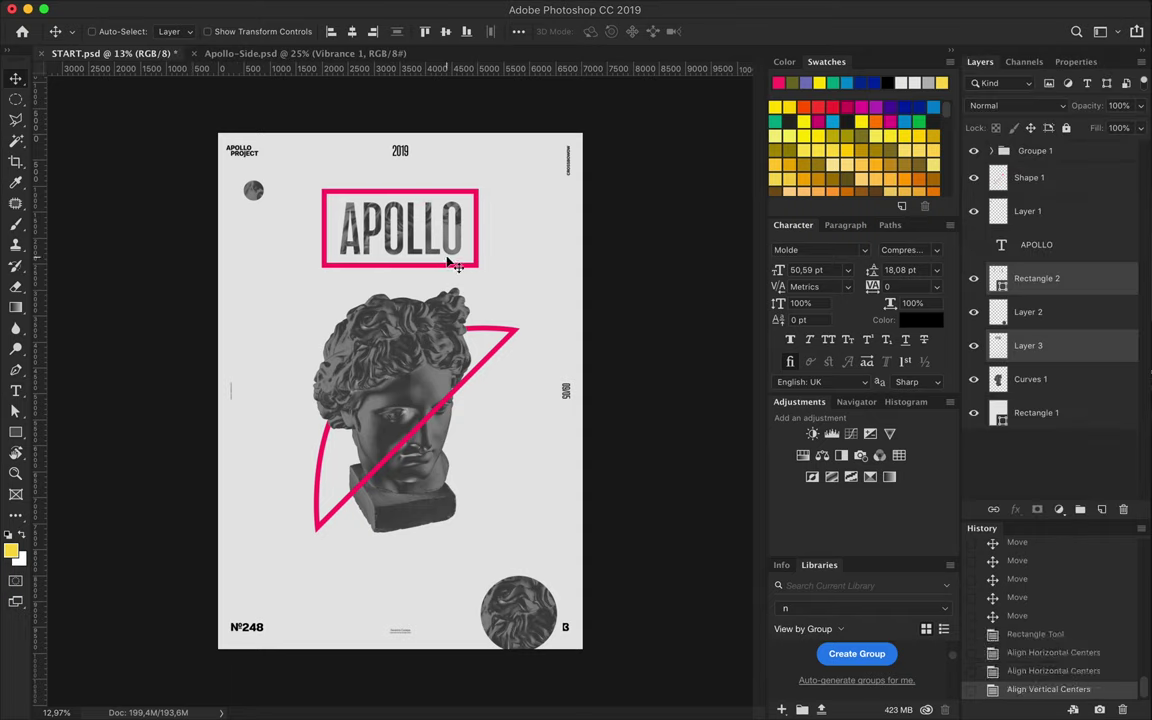
Draw a pink ring left of APOLLO and move it to the top-left page edge
key(u)
click(230, 31)
click(452, 196)
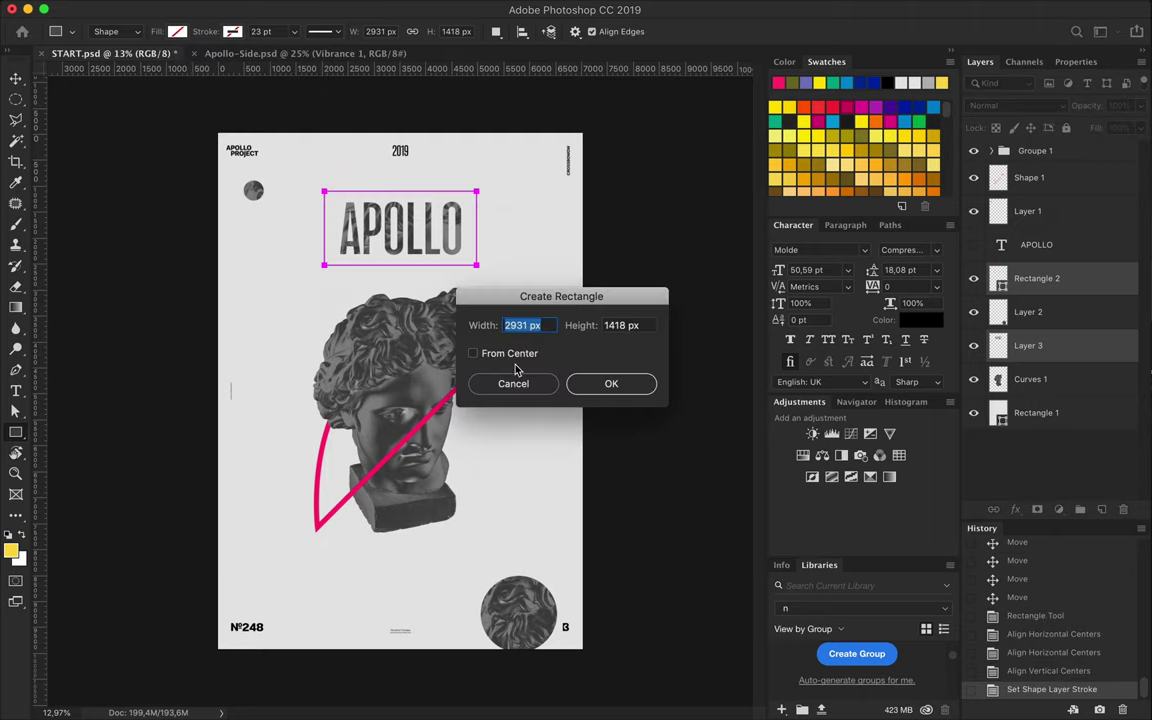
click(512, 383)
key(ctrl+z)
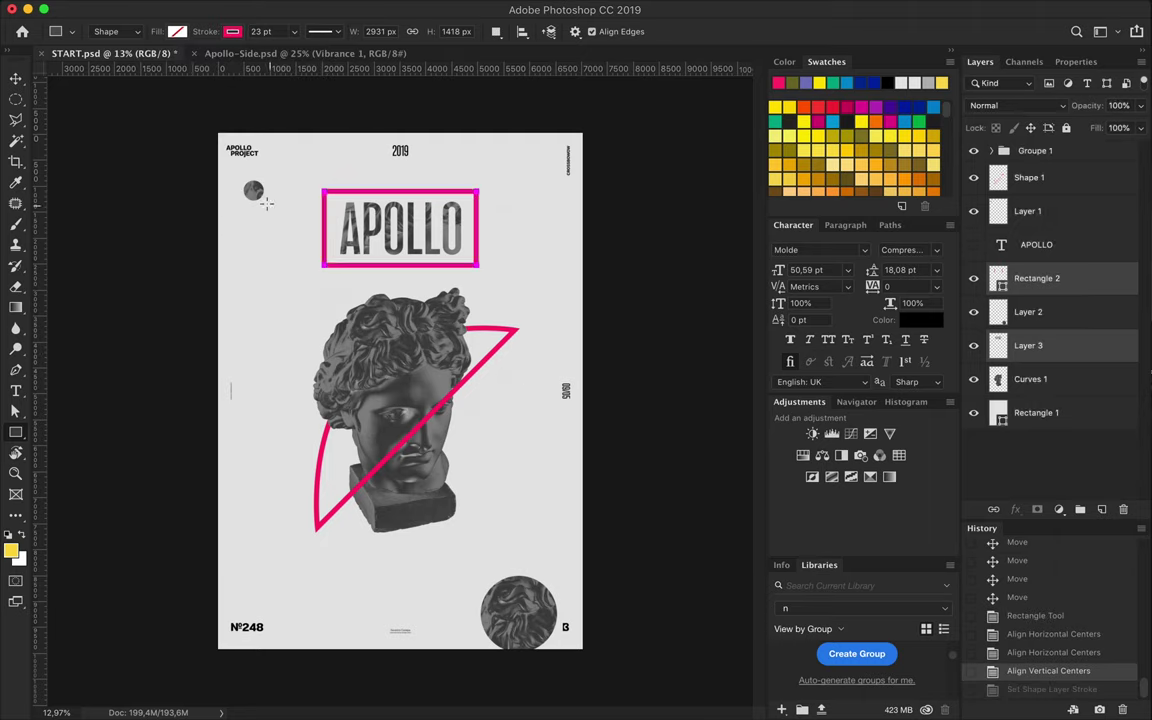
right_click(15, 432)
click(77, 450)
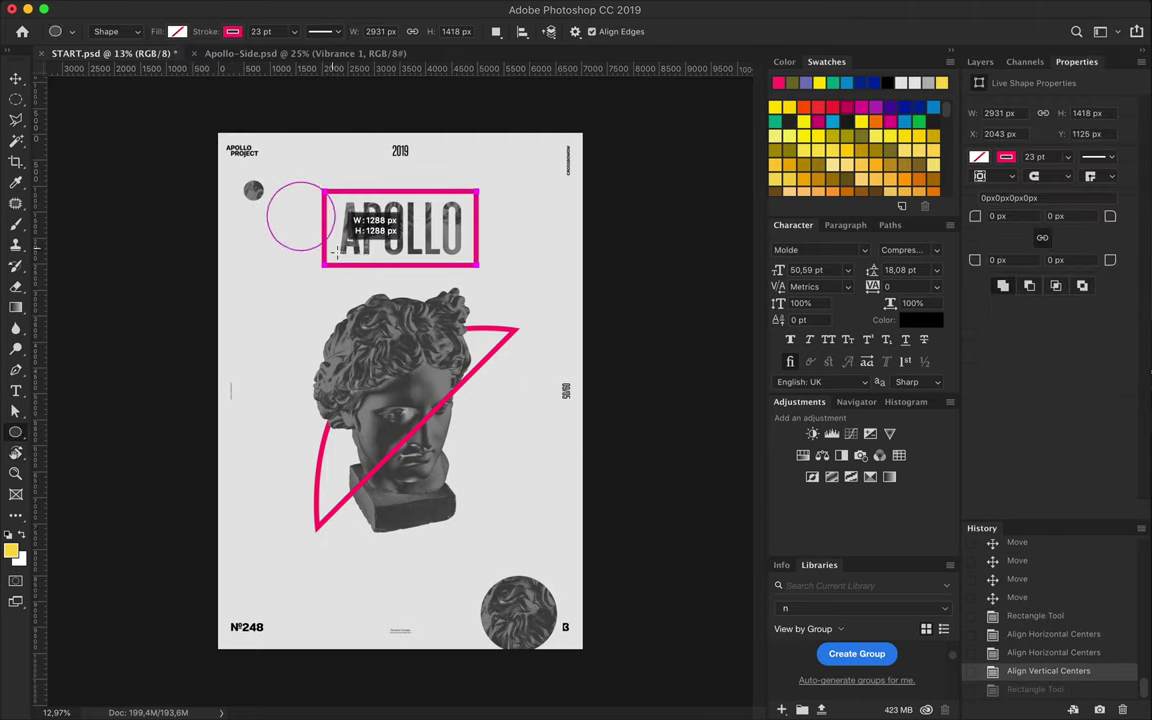
mouse_move(258, 176)
mouse_down()
mouse_move(341, 259)
mouse_move(206, 254)
mouse_up()
key(v)
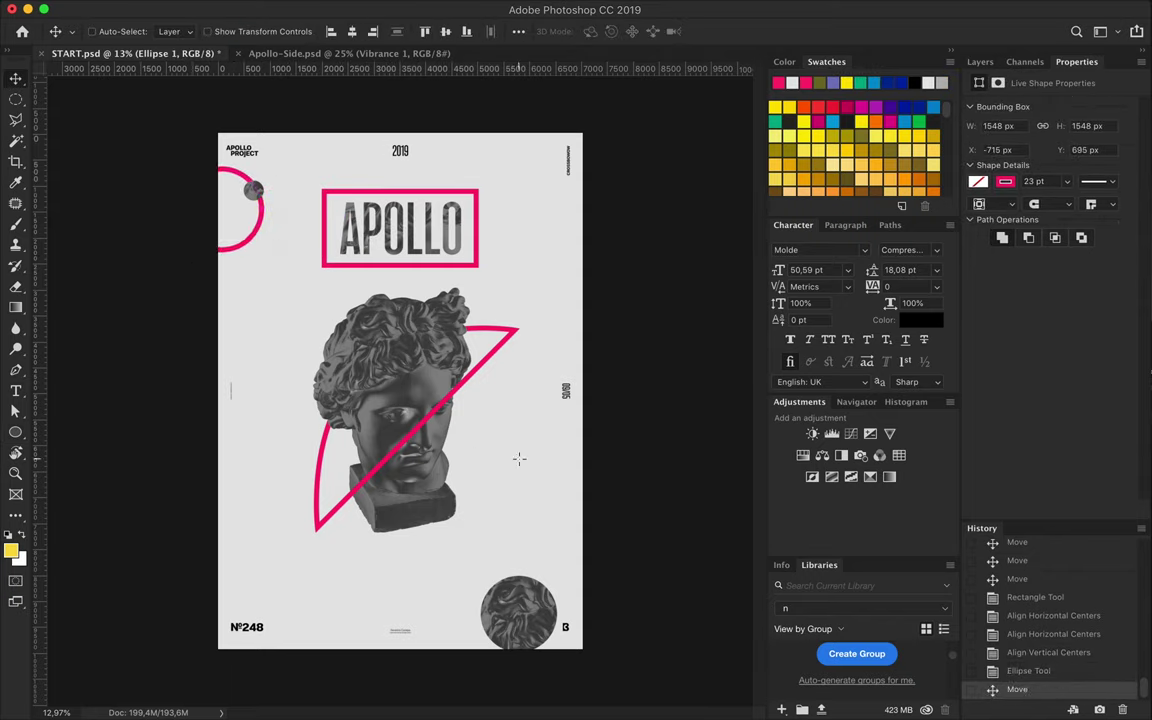
Add a small pink-filled dot on top of the bottom circle
key(u)
drag(514, 563, 526, 575)
click(177, 31)
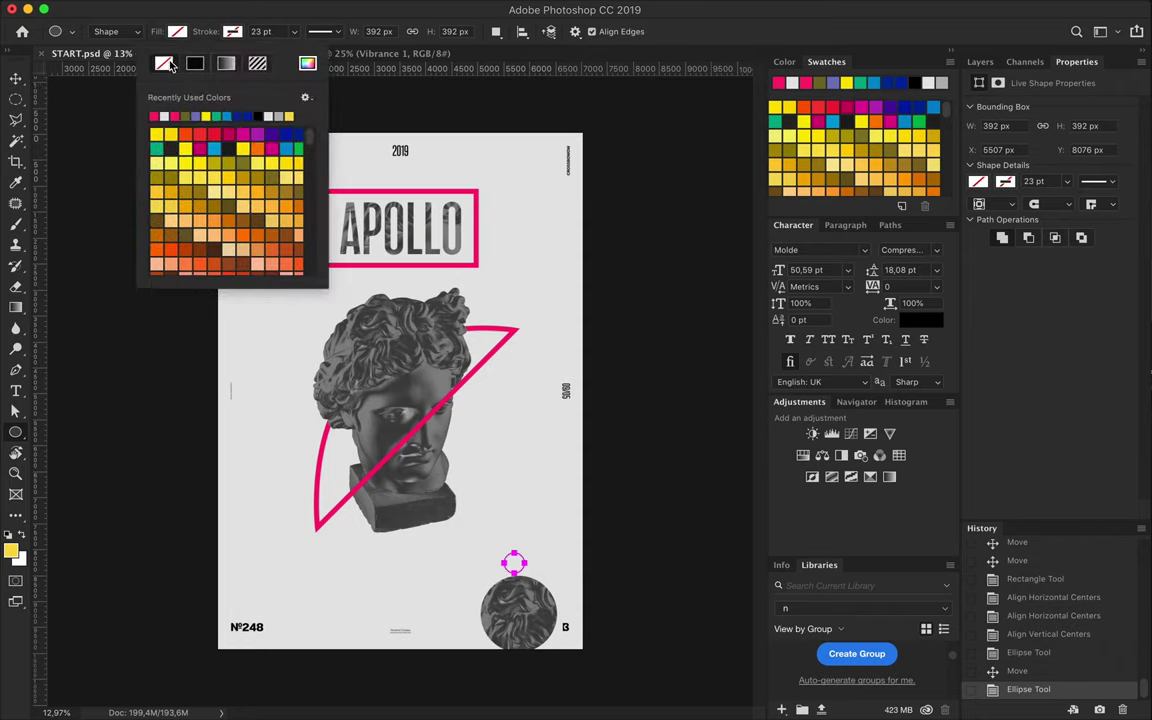
click(153, 116)
key(v)
drag(569, 525, 551, 549)
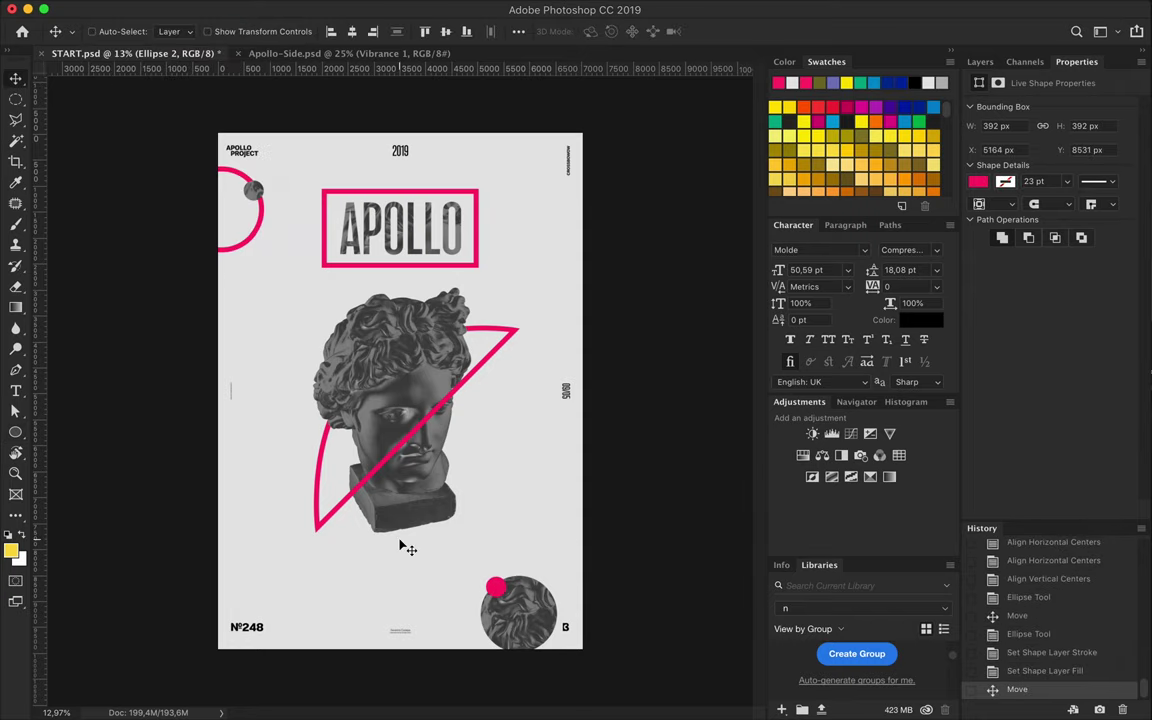
click(992, 63)
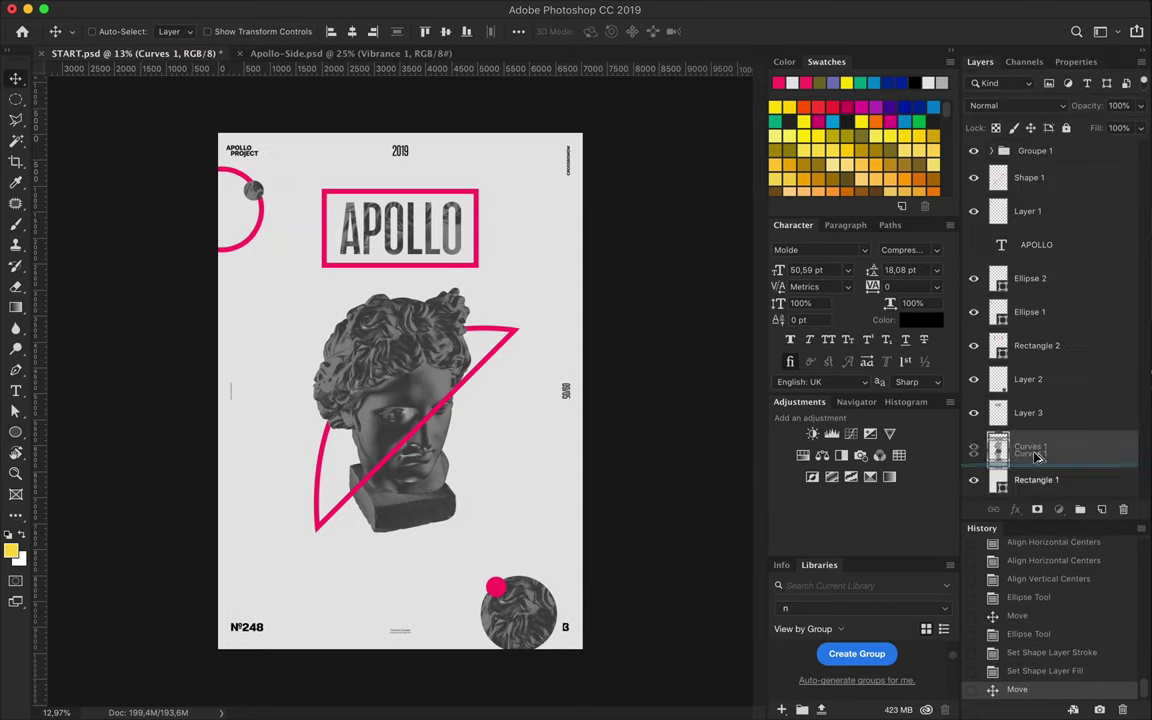
Duplicate the statue head layer below the original and scale the copy up hugely
drag(1037, 457, 1037, 470)
key(ctrl+t)
drag(483, 496, 685, 705)
key(Return)
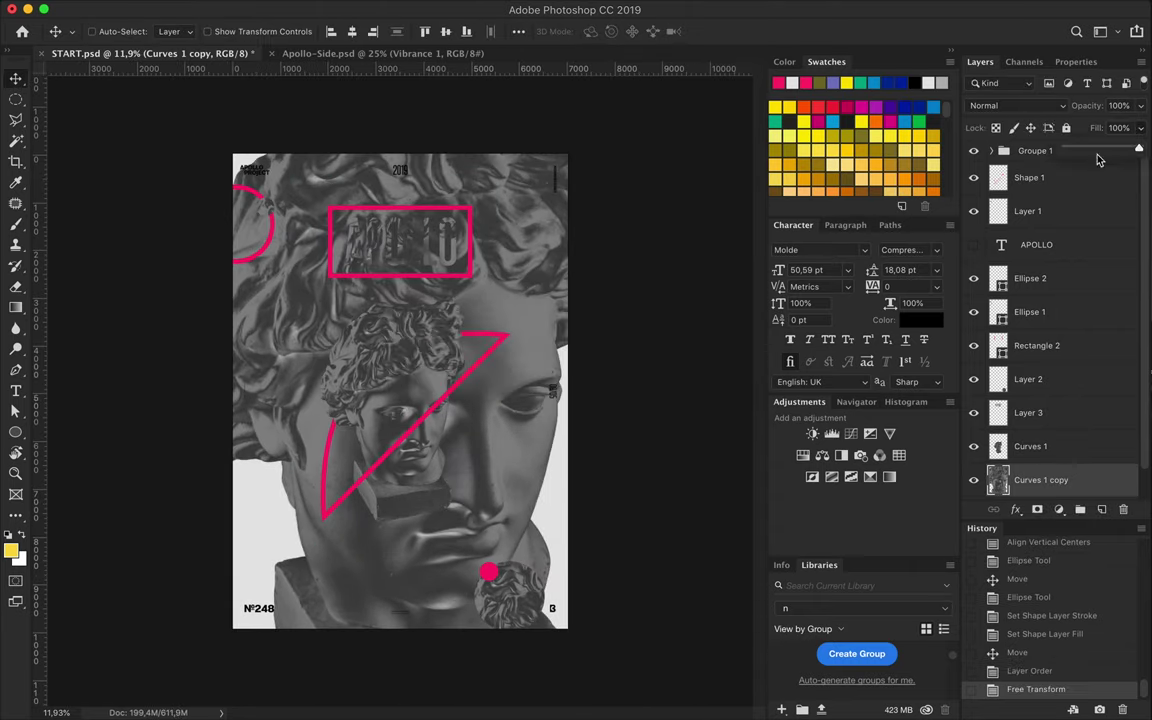
Lower the big head copy's fill opacity and set its blend mode to Overlay
drag(1097, 160, 1139, 150)
click(1015, 105)
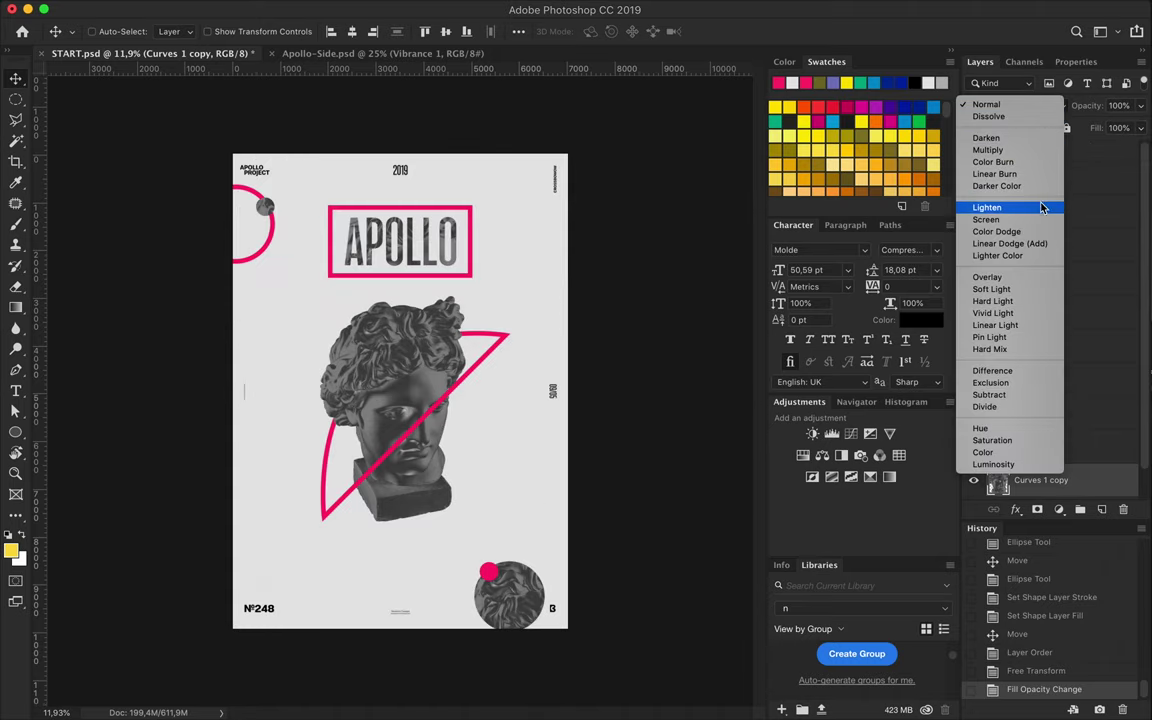
click(1040, 277)
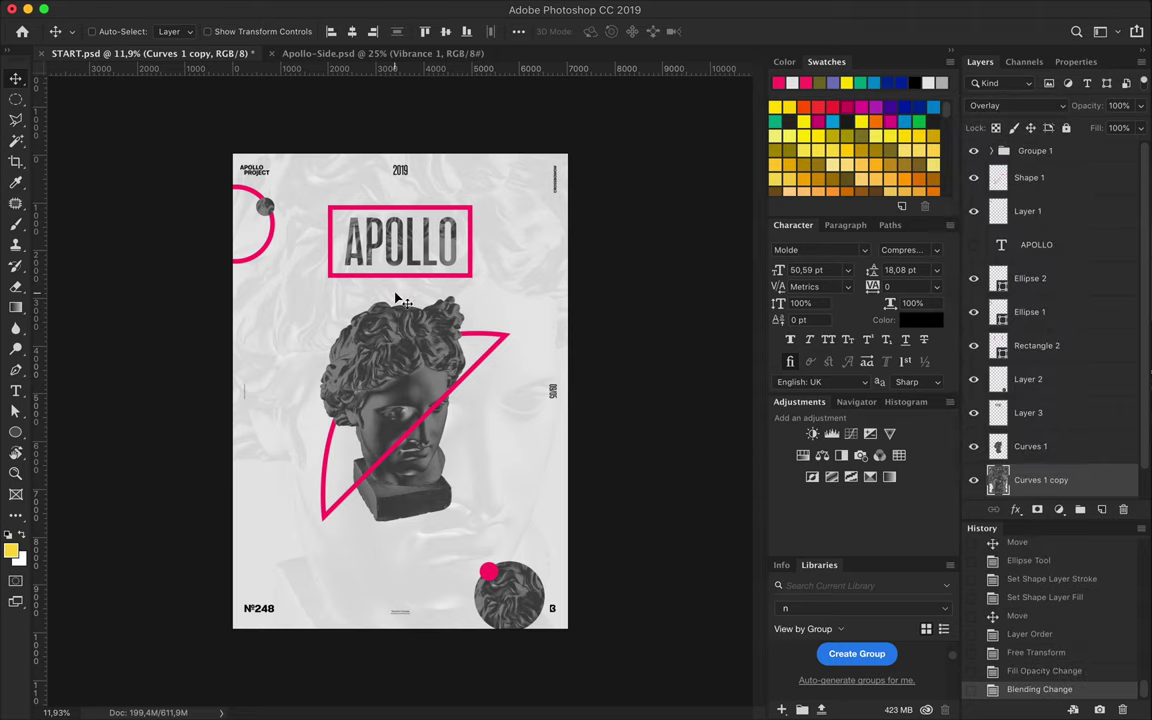
key(u)
click(177, 31)
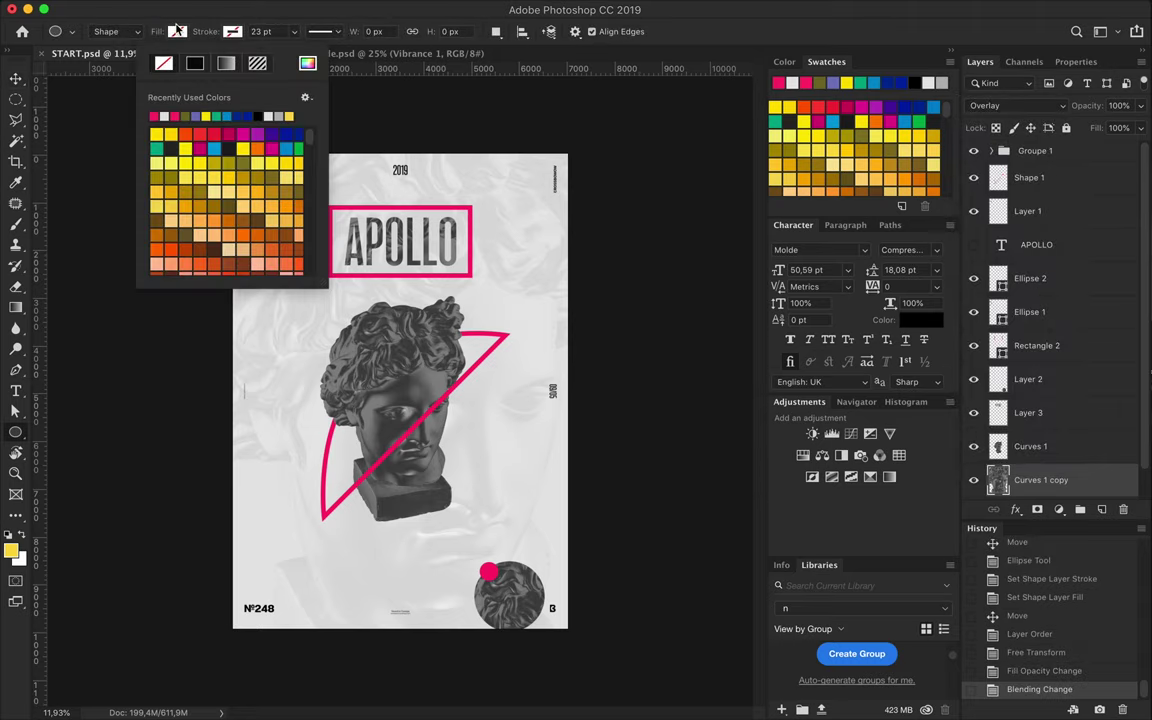
drag(244, 116, 553, 321)
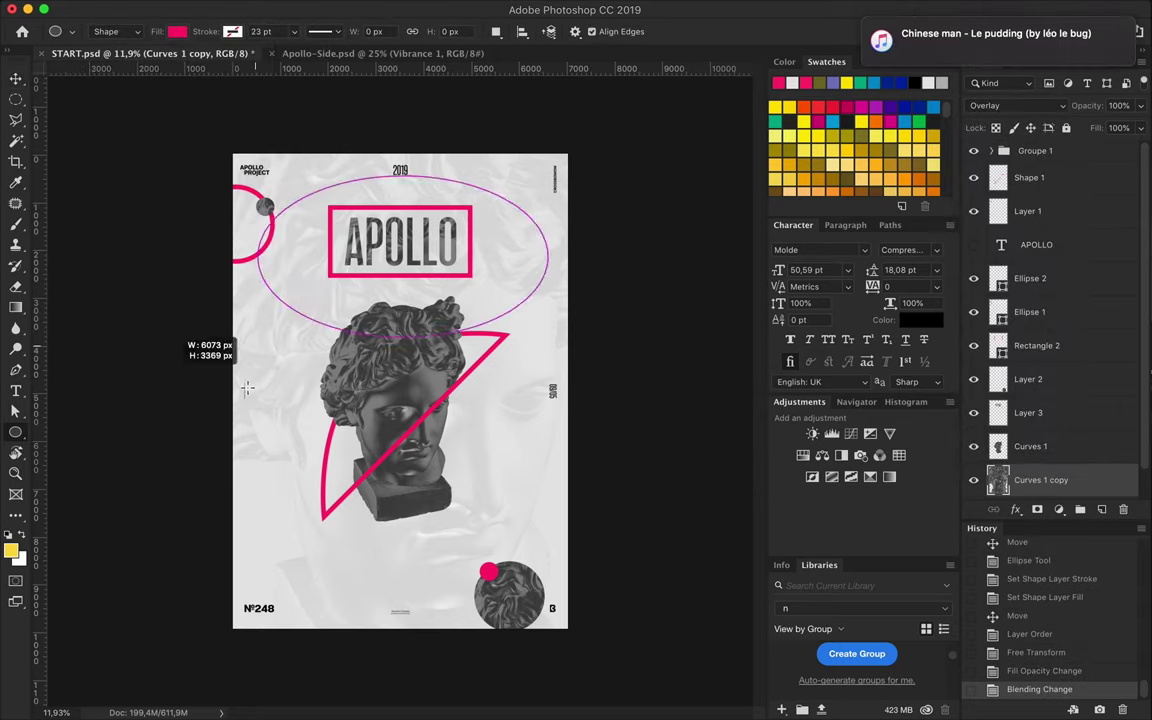
key(ctrl+z)
key(shift+u)
mouse_move(250, 181)
mouse_down()
mouse_move(513, 487)
mouse_move(497, 527)
mouse_up()
key(v)
click(350, 32)
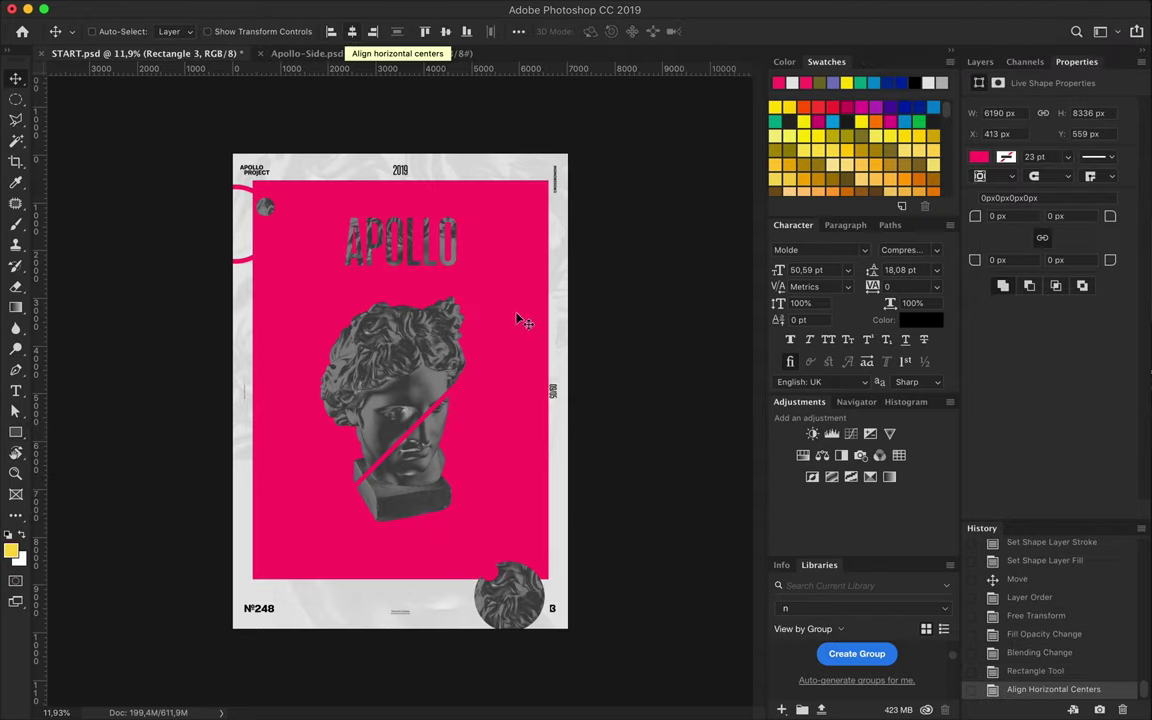
click(980, 61)
scroll(1040, 420, down, 2)
click(1040, 449)
super+click(999, 450)
key(shift+super+i)
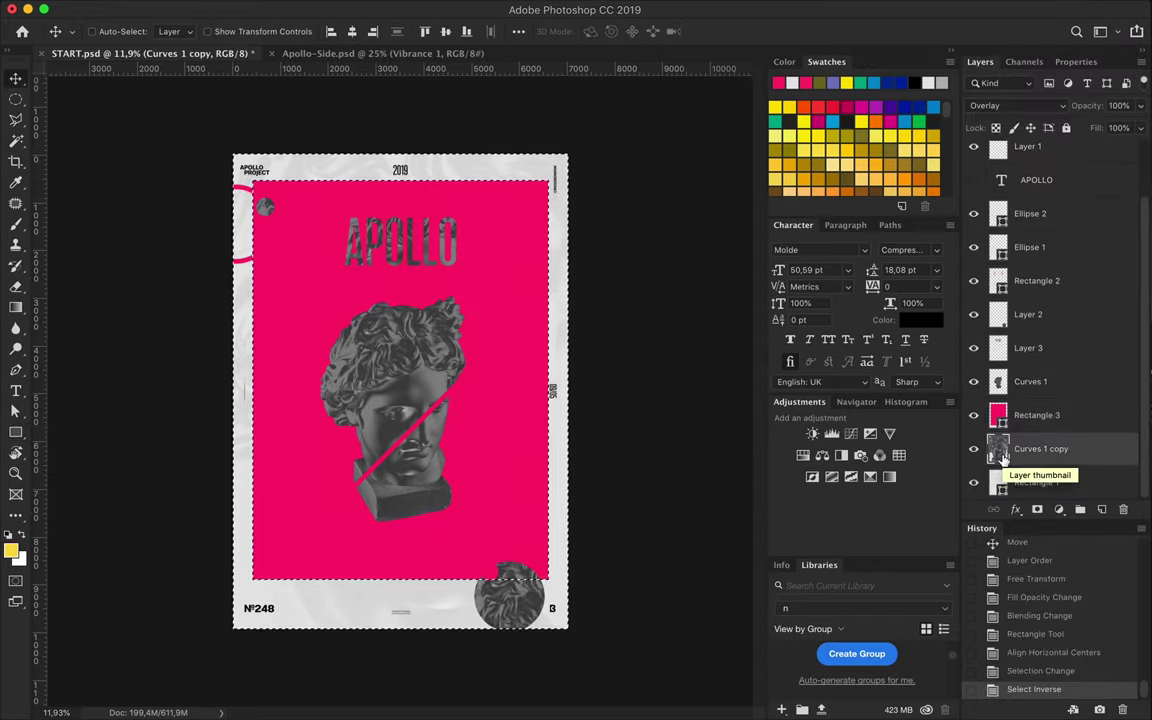
click(1024, 412)
key(Delete)
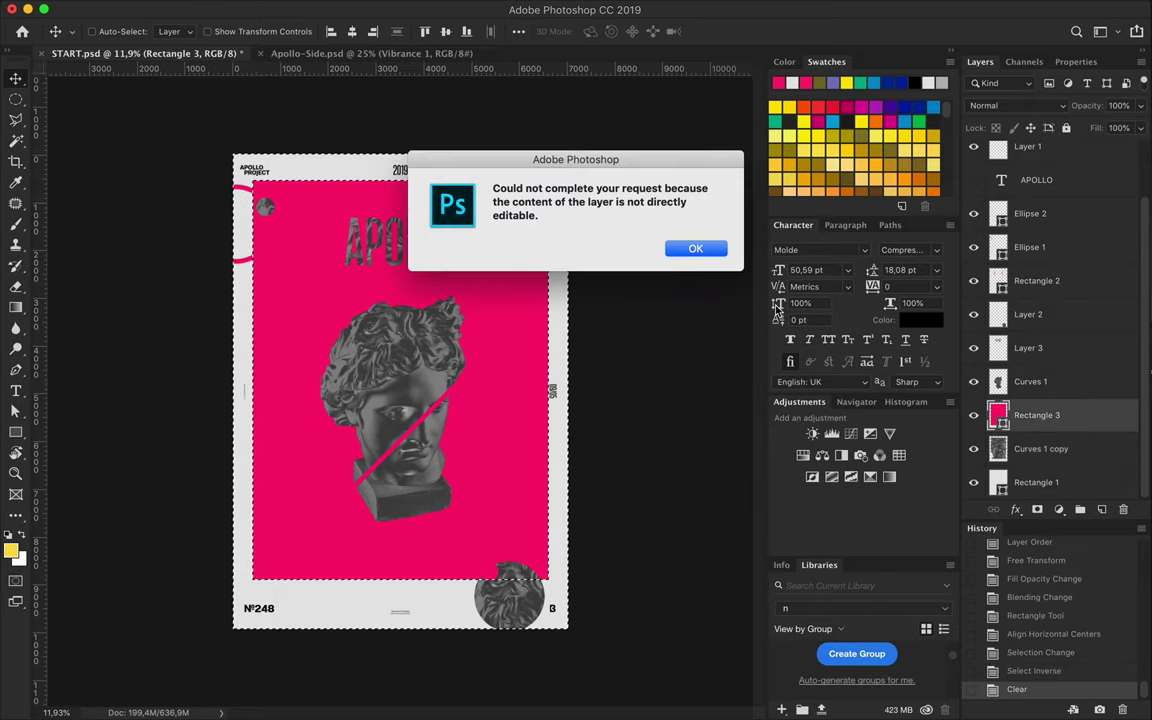
key(Return)
key(Delete)
key(m)
key(super+d)
scroll(517, 291, up, 1)
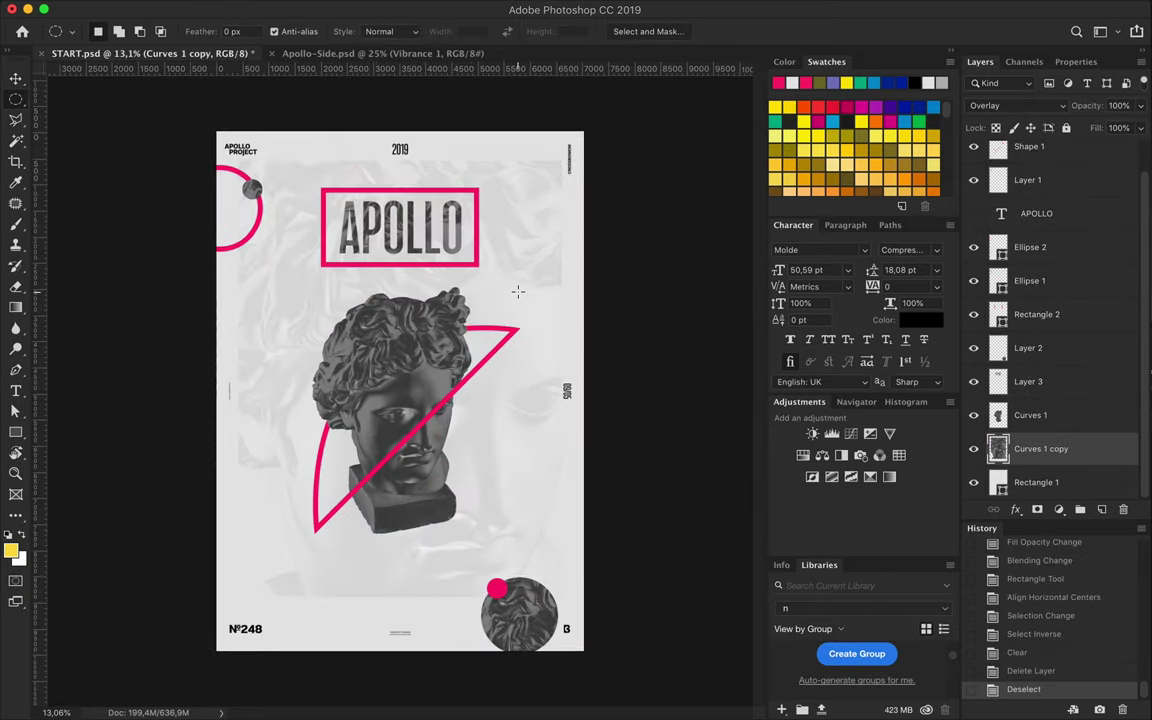
key(v)
Give the APOLLO frame a 33 pt stroke, undoing the 73 pt attempt
super+click(478, 266)
key(a)
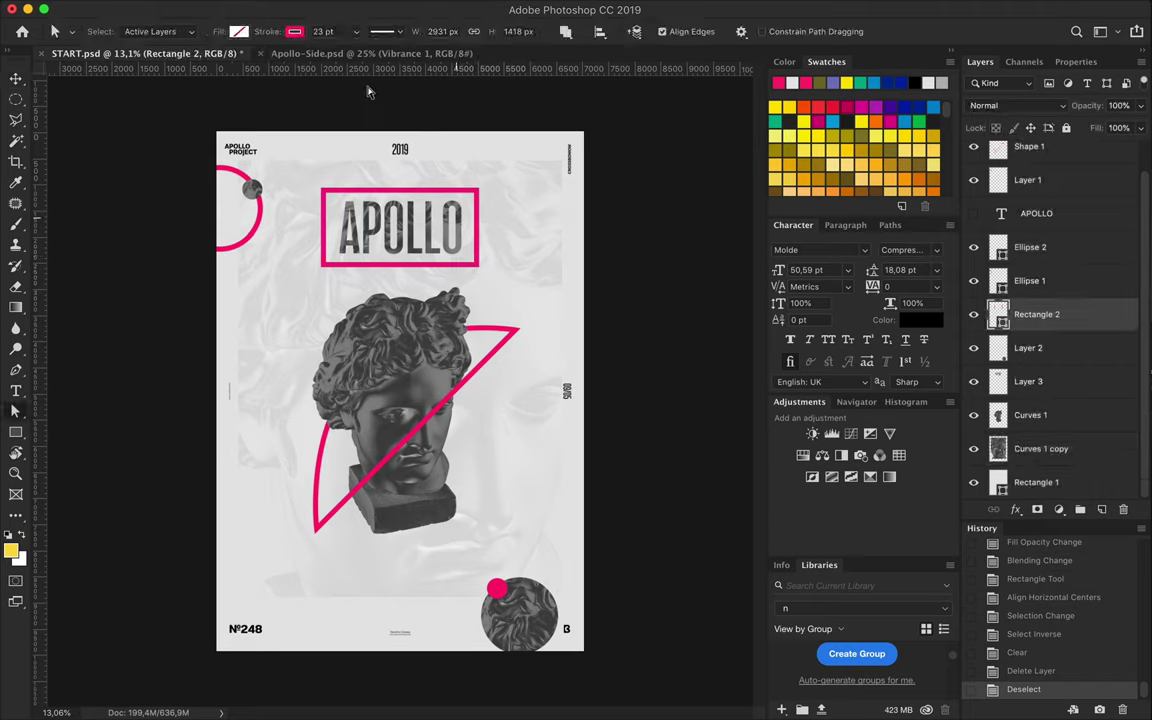
key(Return)
text(73)
key(Return)
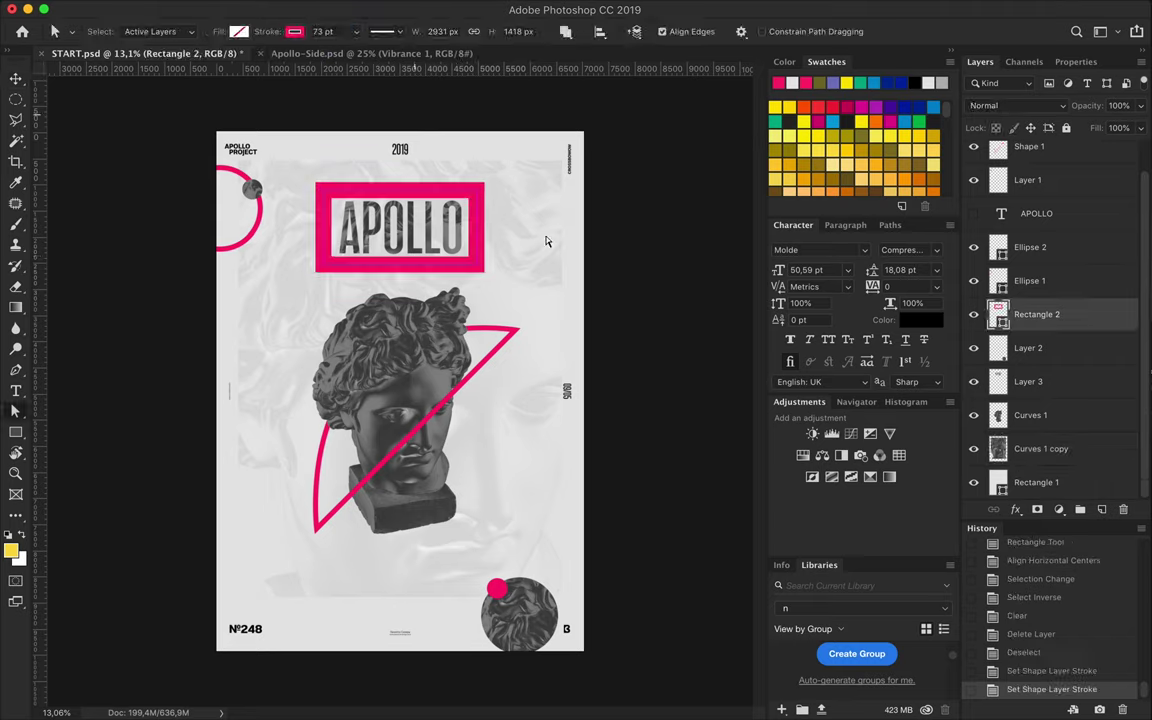
key(super+z)
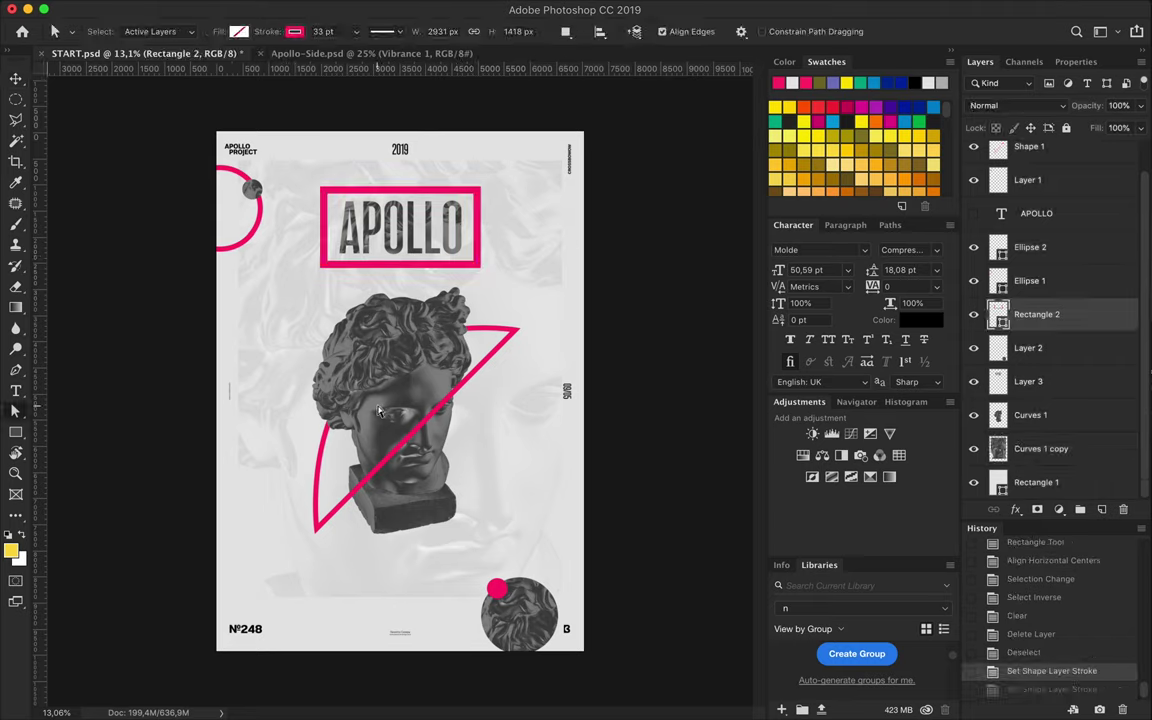
Draw a large rectangle inside the poster edges and place it below Curves 1 copy
key(u)
drag(237, 157, 561, 598)
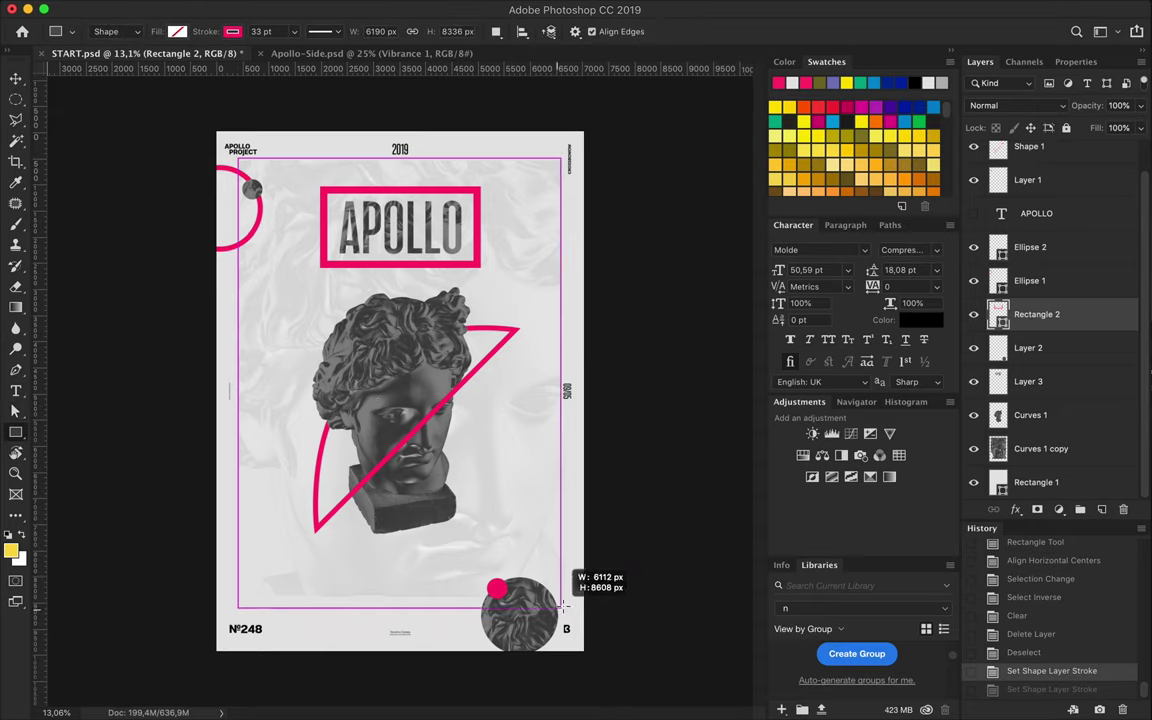
key(v)
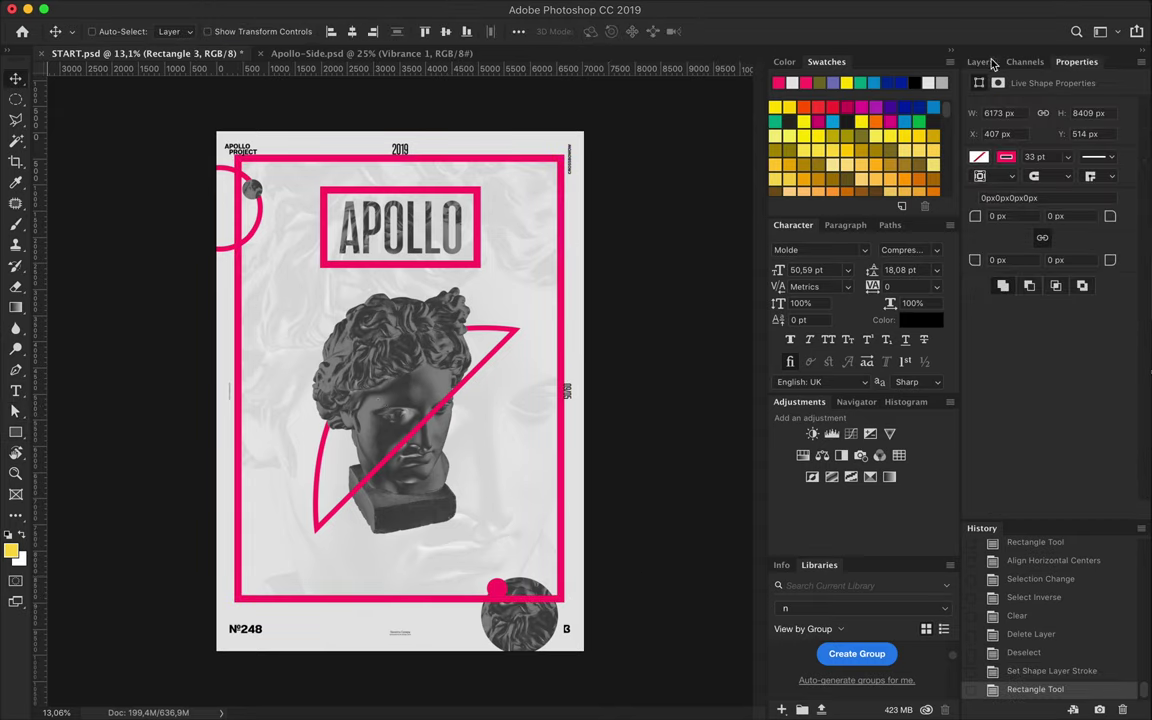
click(980, 61)
drag(990, 283, 1050, 460)
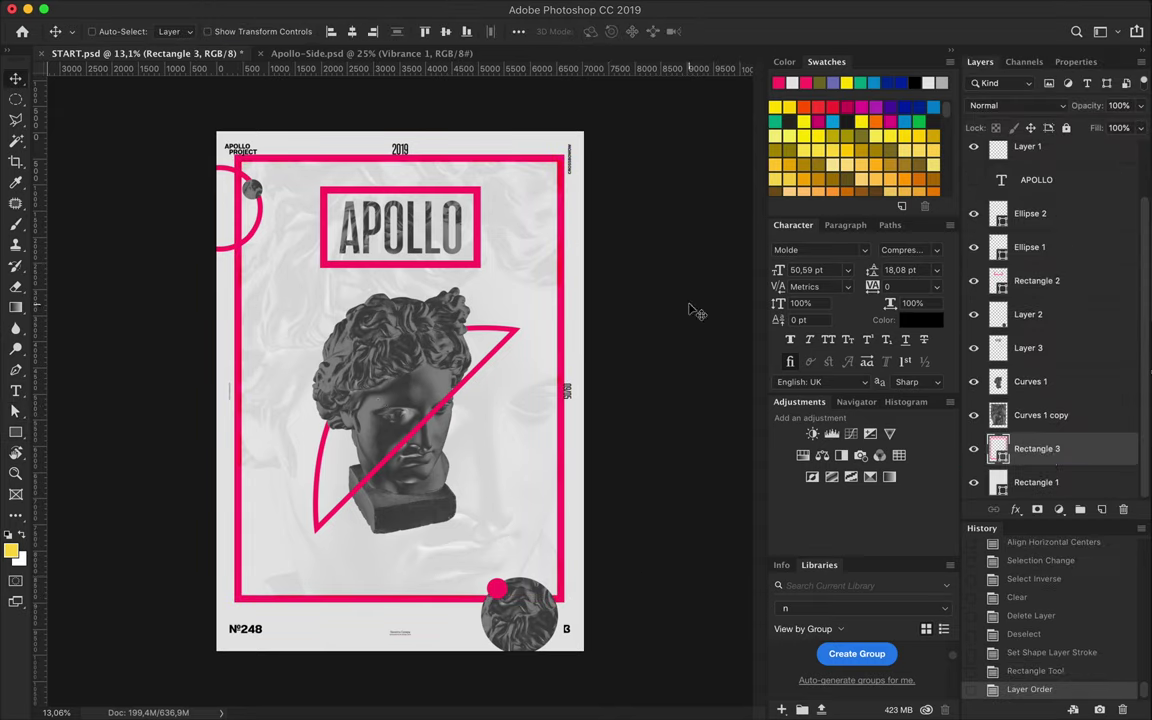
key(alt+bracketright)
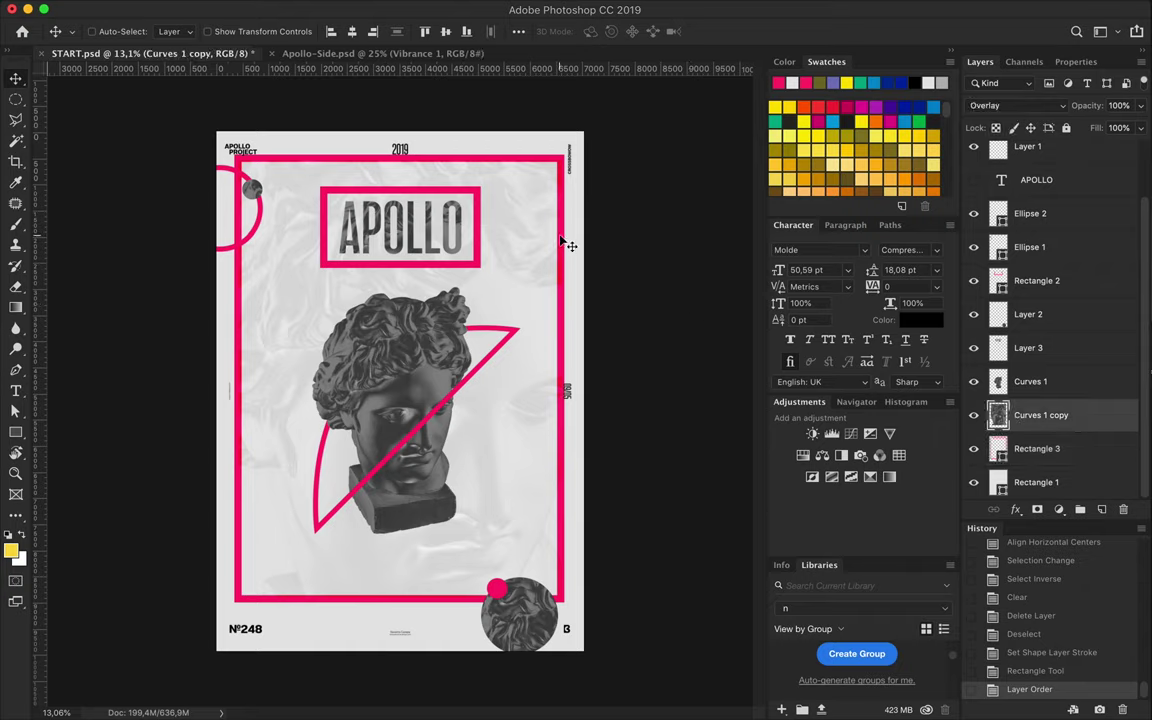
key(alt+bracketleft)
Set the border rectangle's stroke width to 163 pt
key(a)
click(381, 31)
click(438, 204)
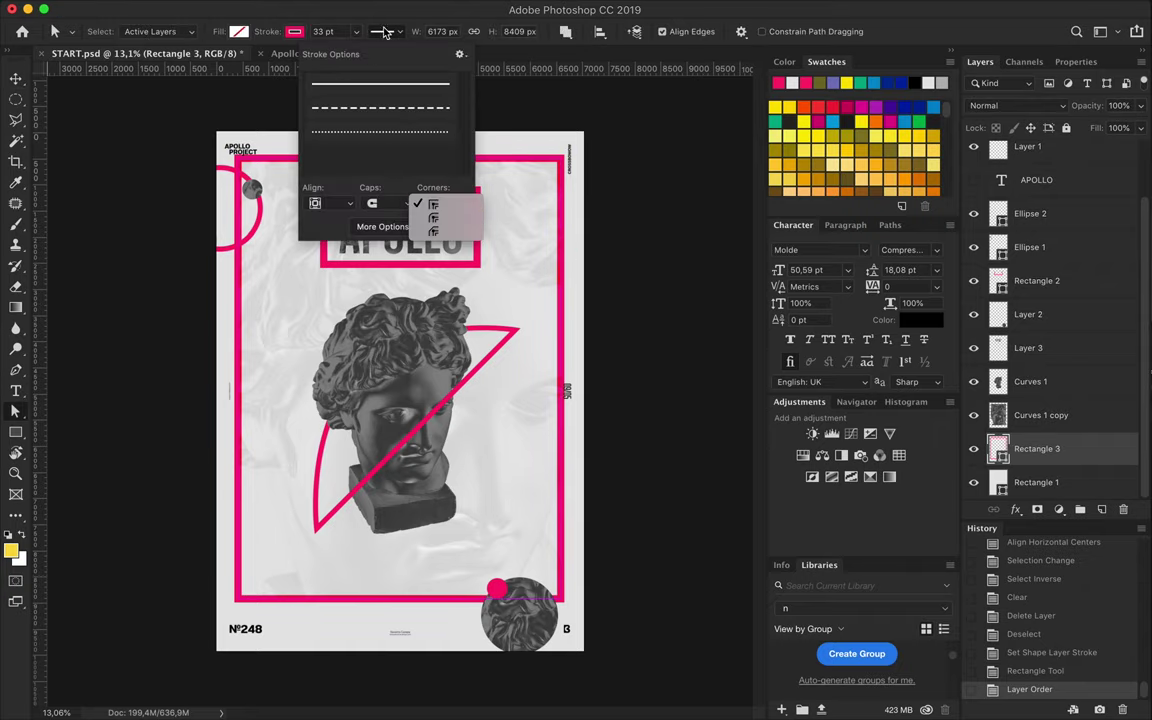
click(325, 31)
text(83)
key(Return)
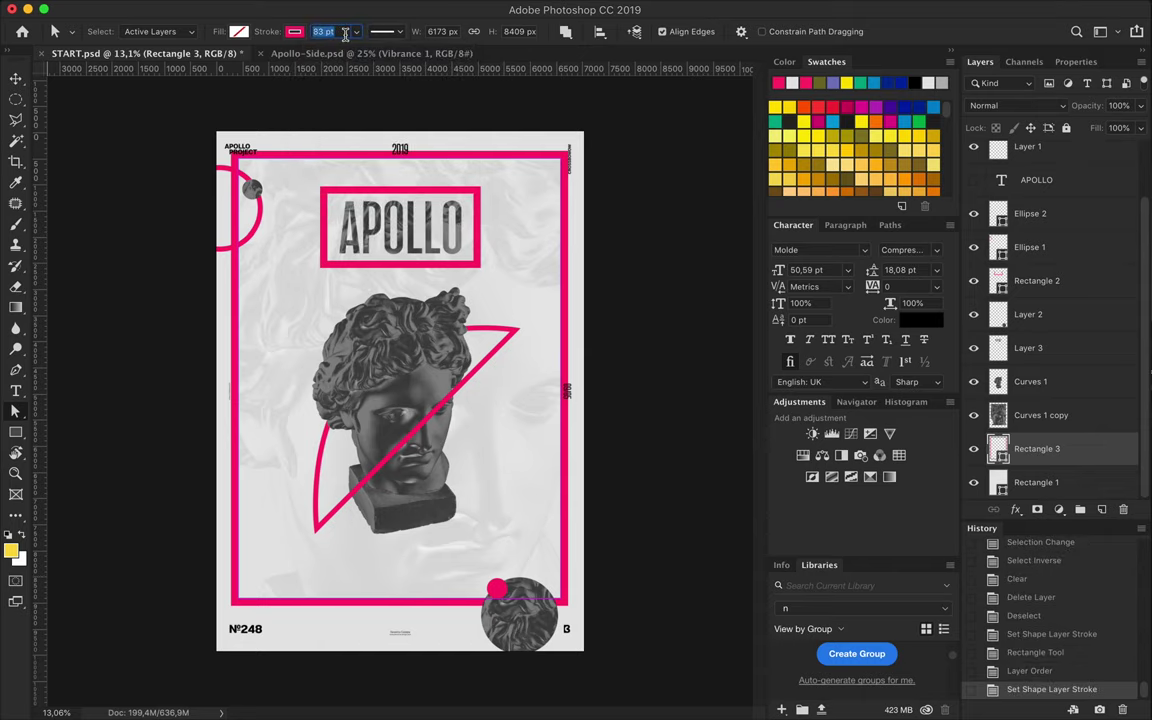
text(163)
key(Return)
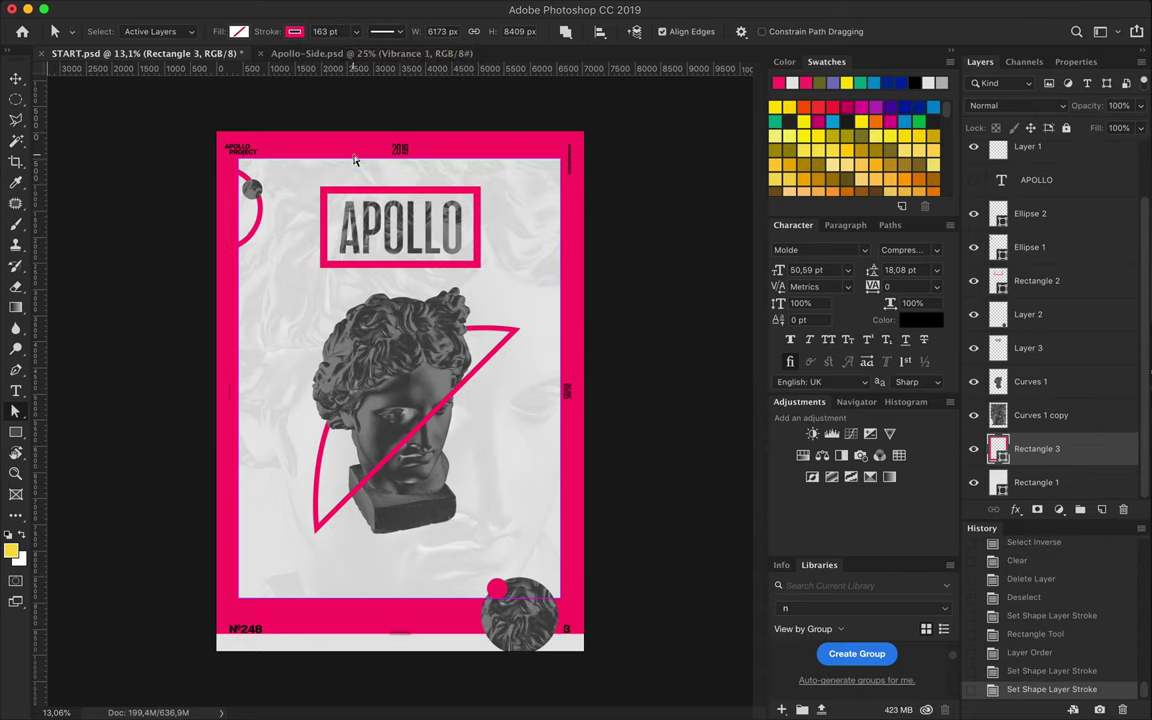
key(v)
Draw a pink-filled bar along the bottom of the poster
key(u)
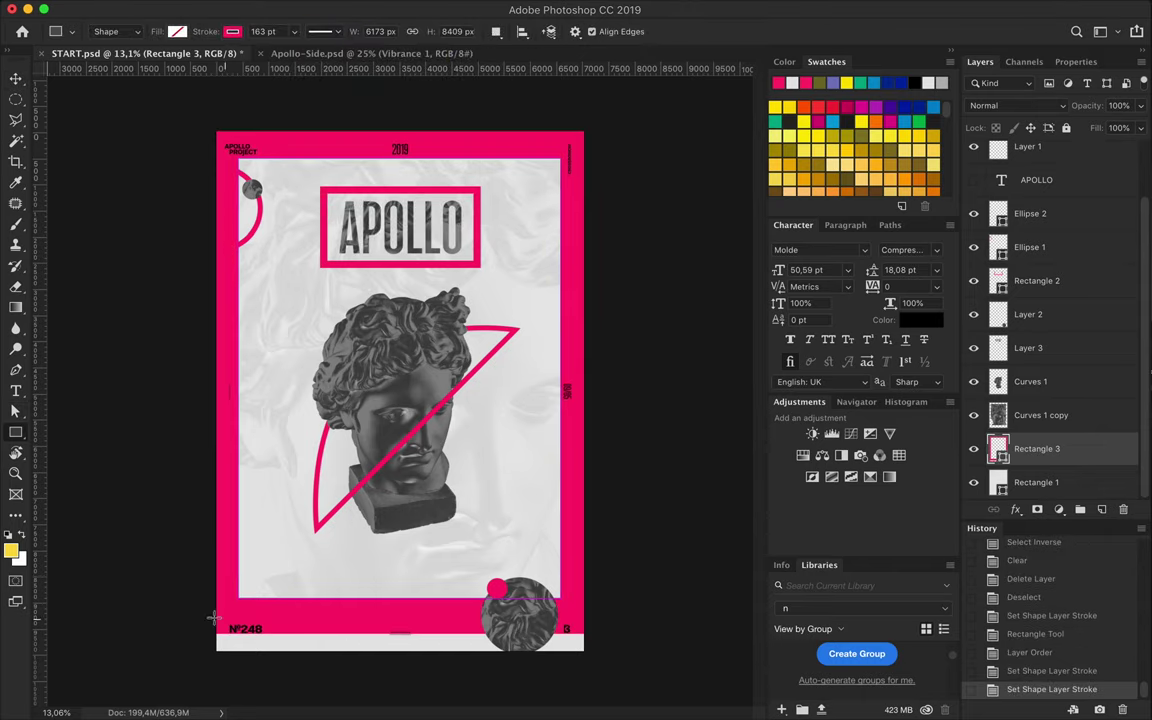
click(177, 32)
click(99, 116)
key(Escape)
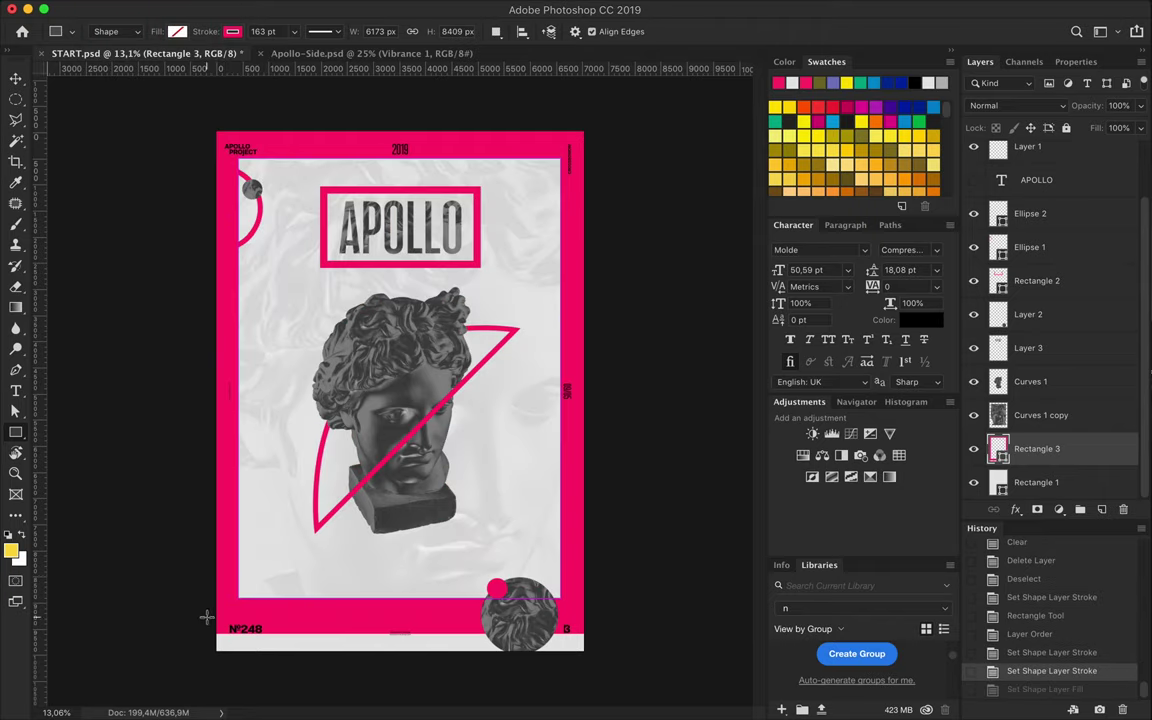
drag(206, 617, 597, 655)
click(177, 32)
click(146, 58)
click(154, 116)
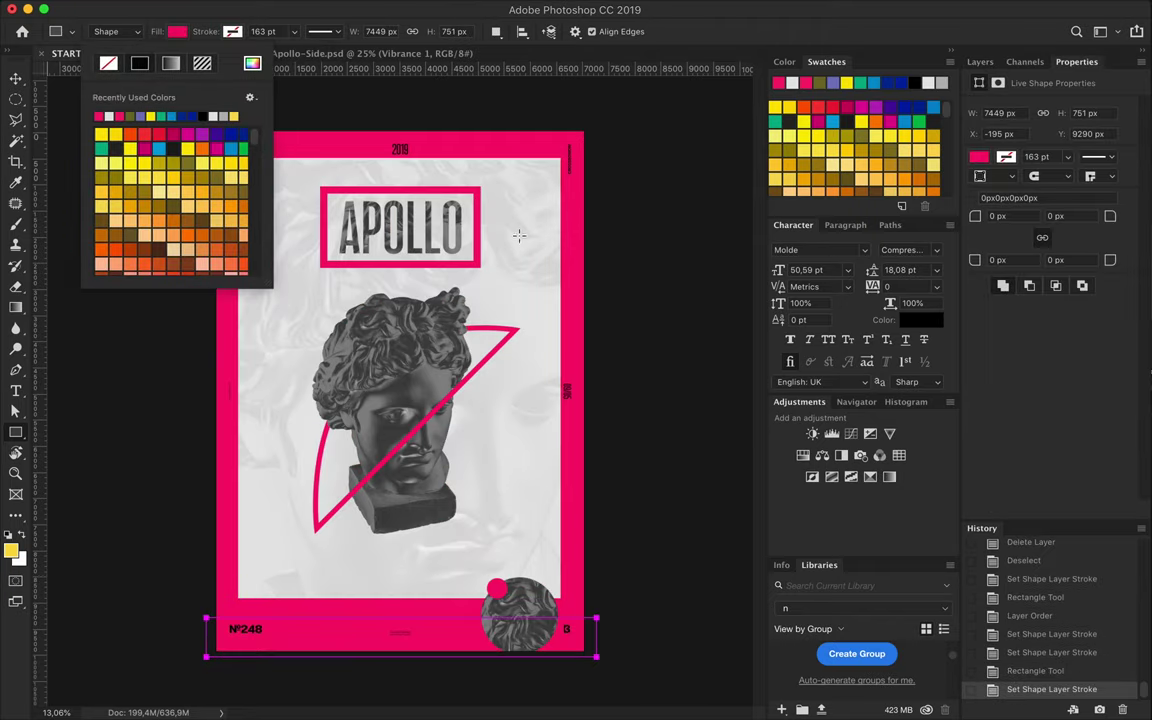
key(Return)
Move the small circle toward APOLLO and shrink the pink frame around the title
key(v)
drag(244, 184, 283, 235)
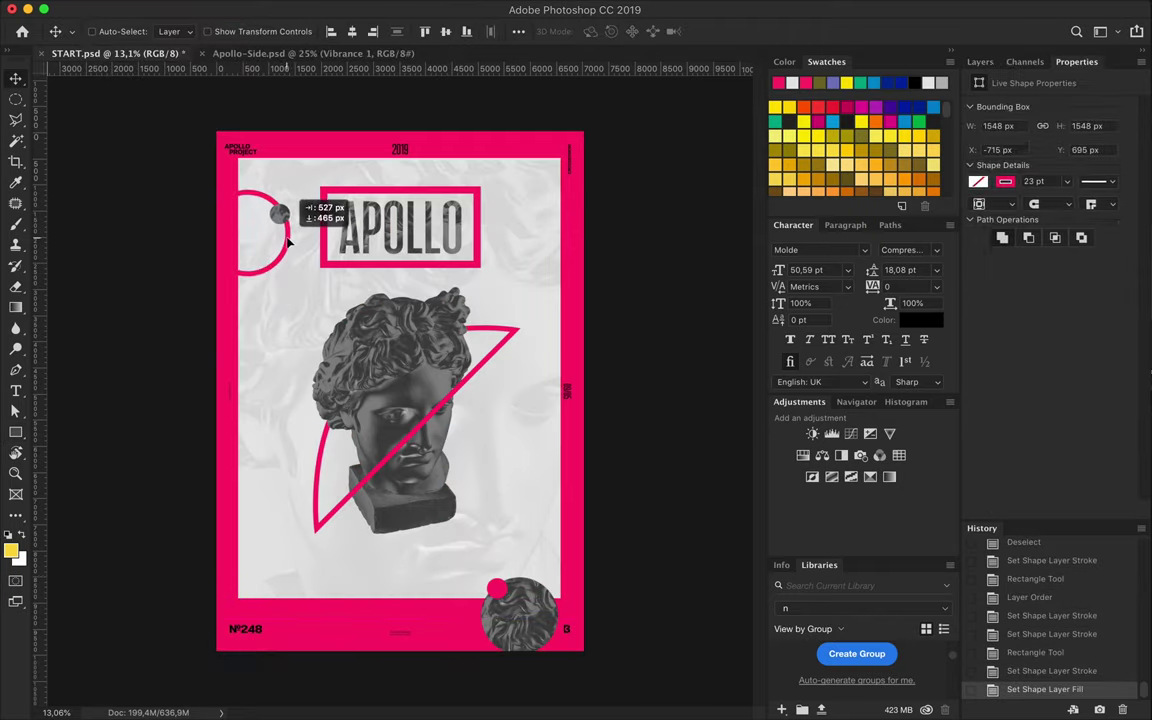
key(ctrl+t)
drag(480, 187, 460, 207)
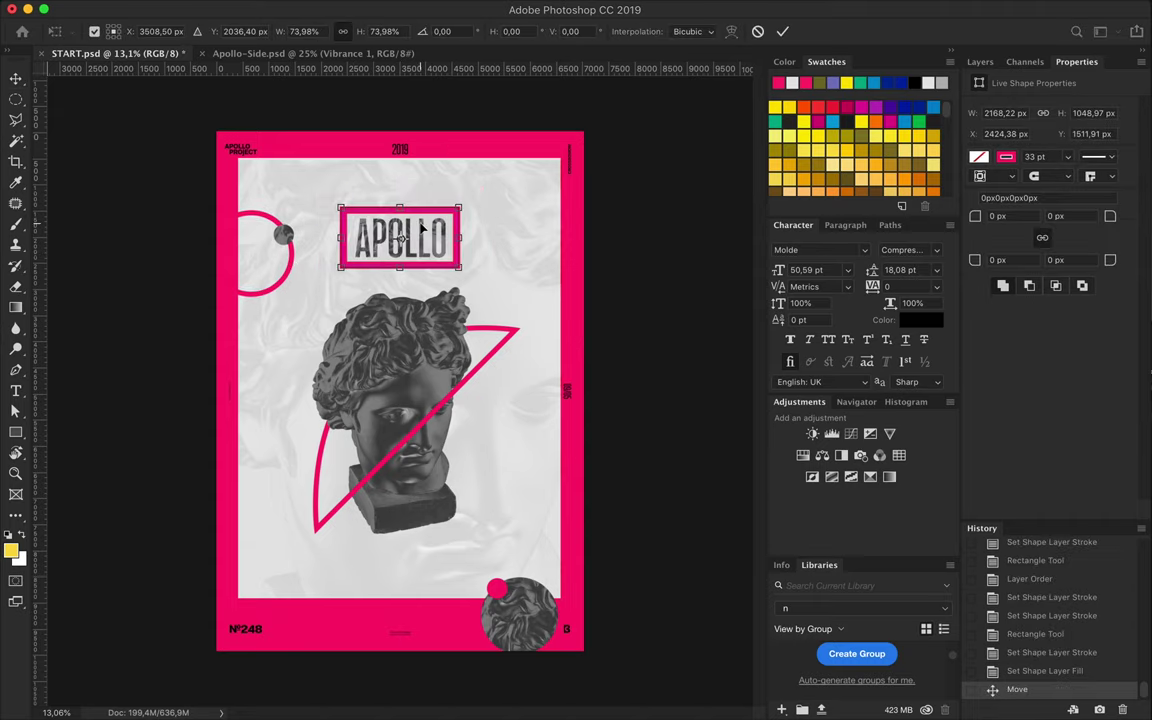
key(Return)
Try a 14 pt stroke on the APOLLO frame, then revert it and dismiss the warning
key(a)
click(340, 31)
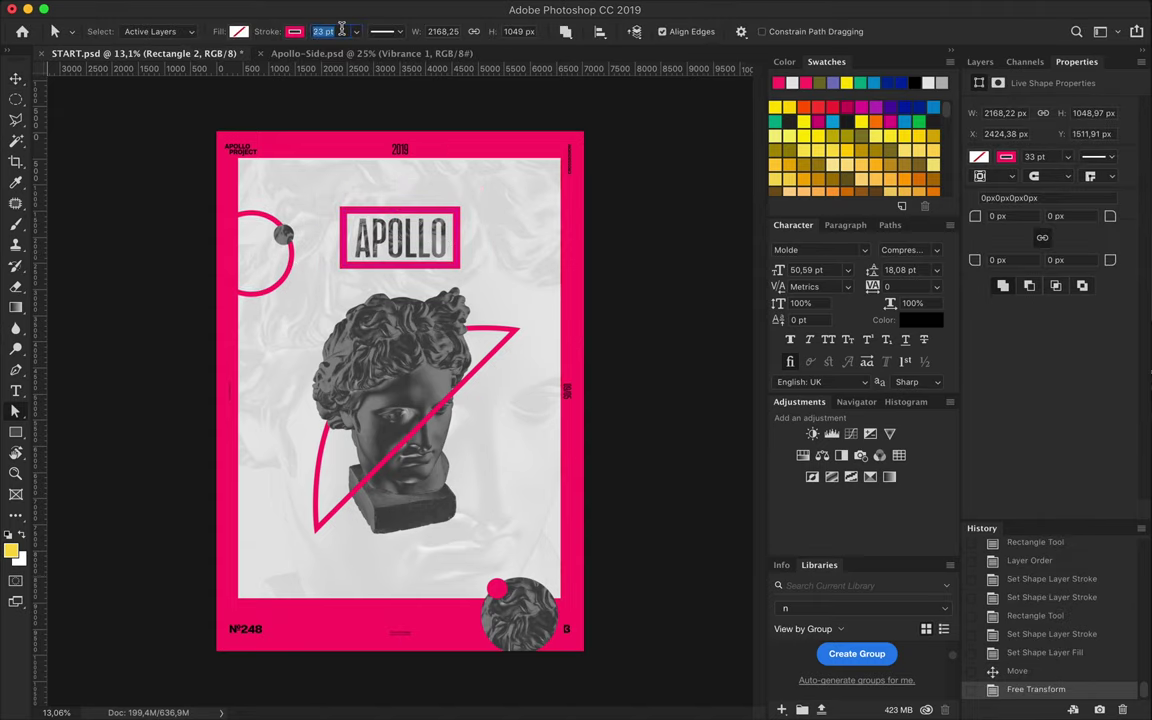
text(14)
key(Return)
key(ctrl+z)
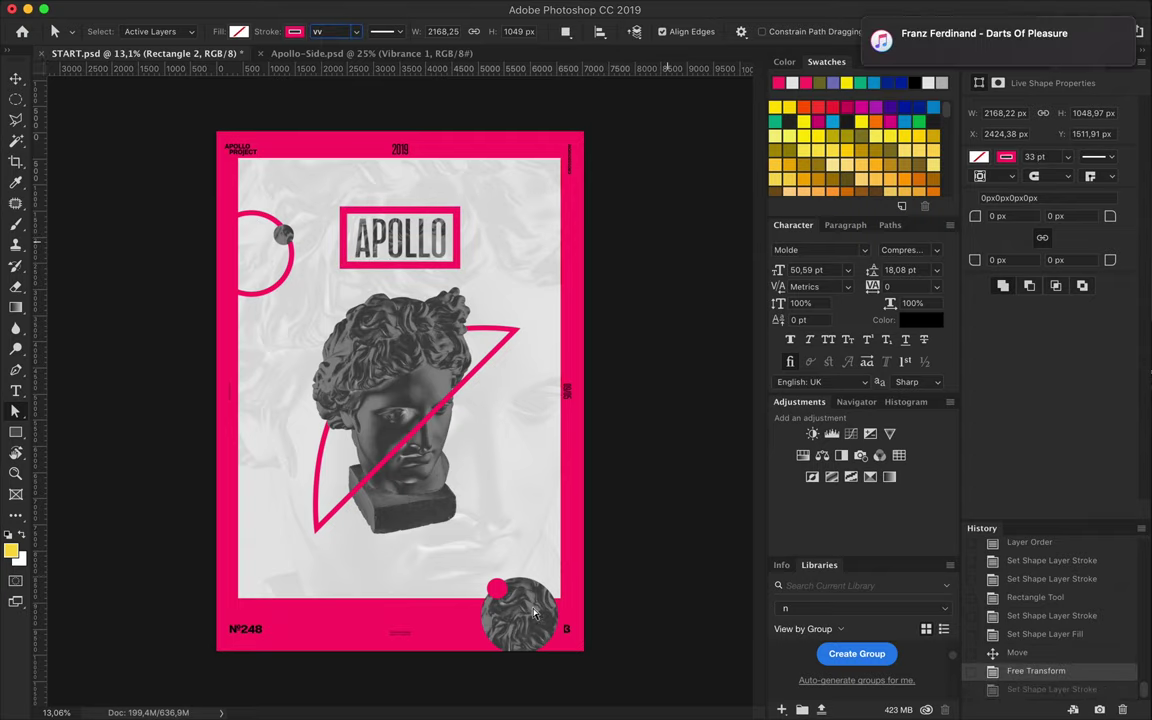
key(Return)
click(694, 247)
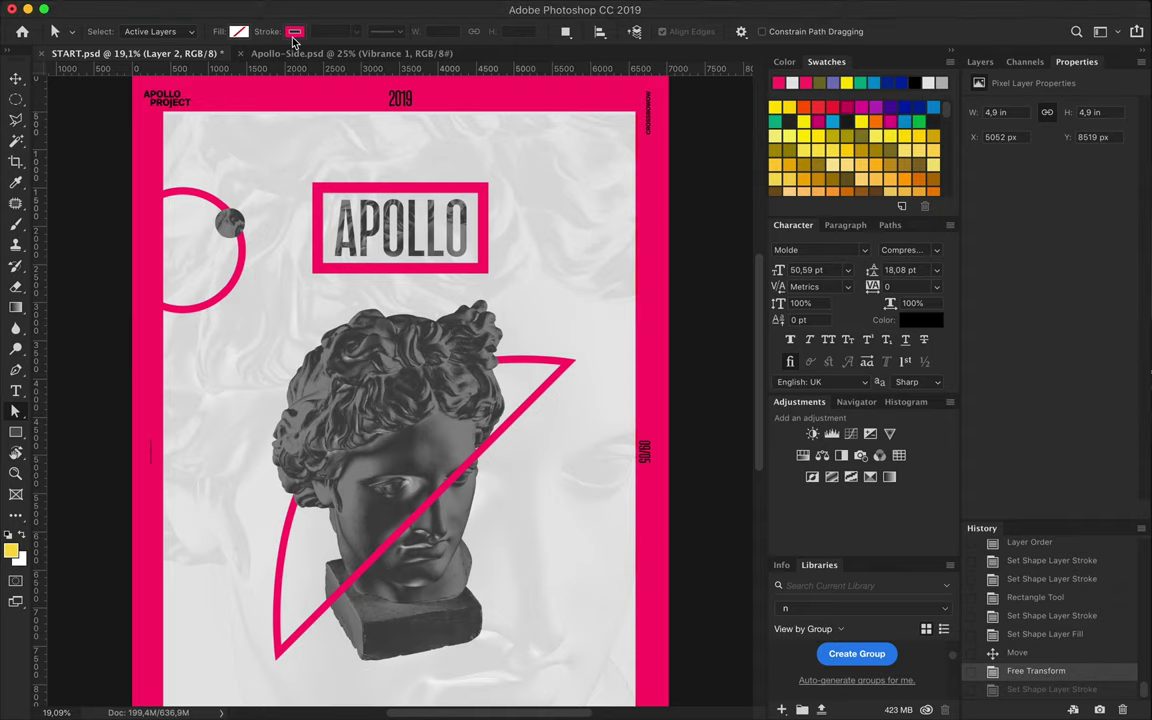
Add a pink bar right of the APOLLO frame and align its top and bottom edges
key(v)
key(u)
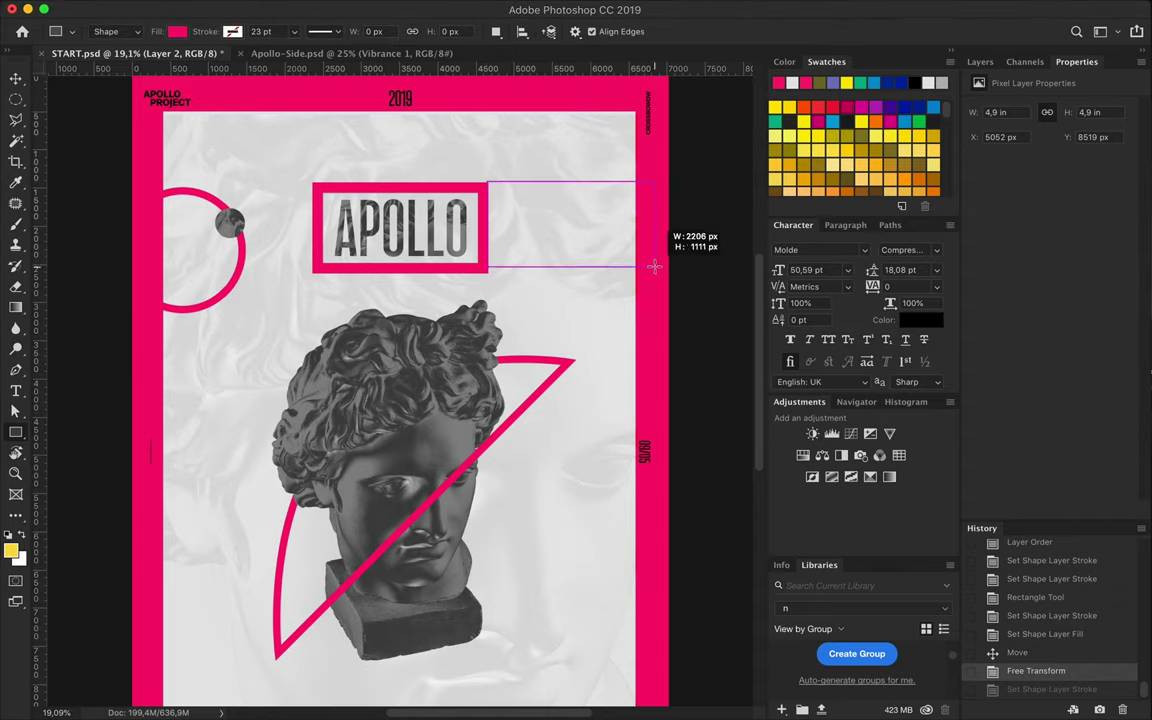
drag(653, 271, 653, 271)
scroll(487, 249, up, 3)
key(a)
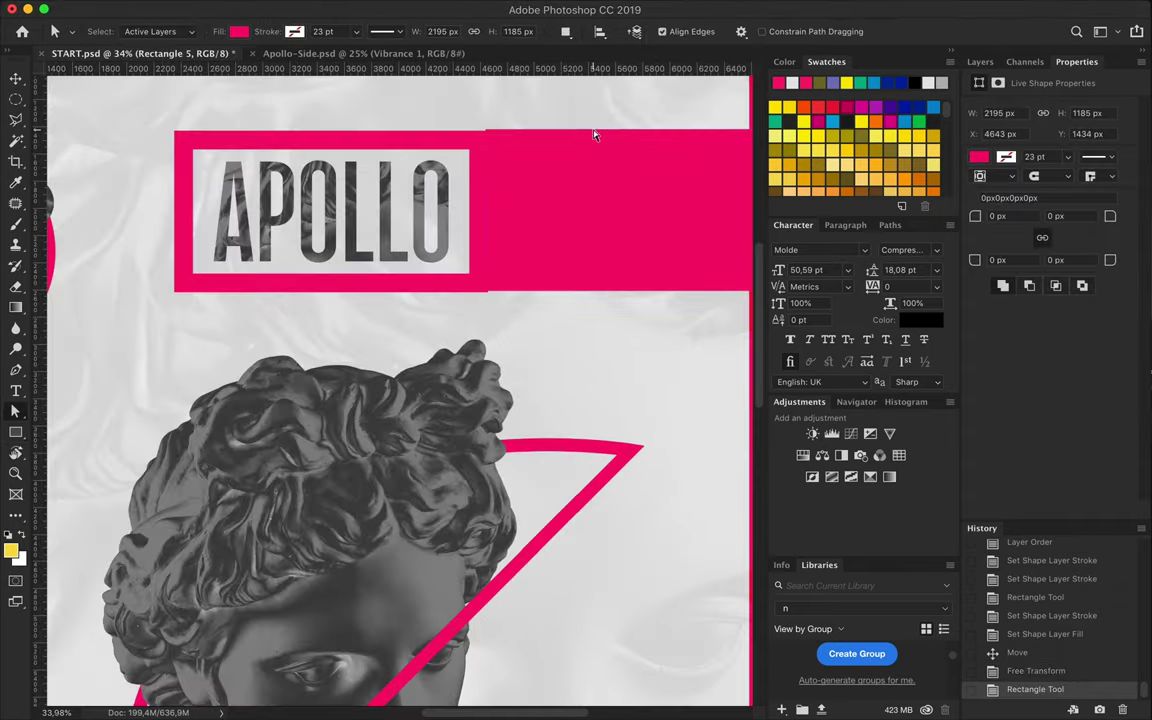
drag(595, 135, 597, 130)
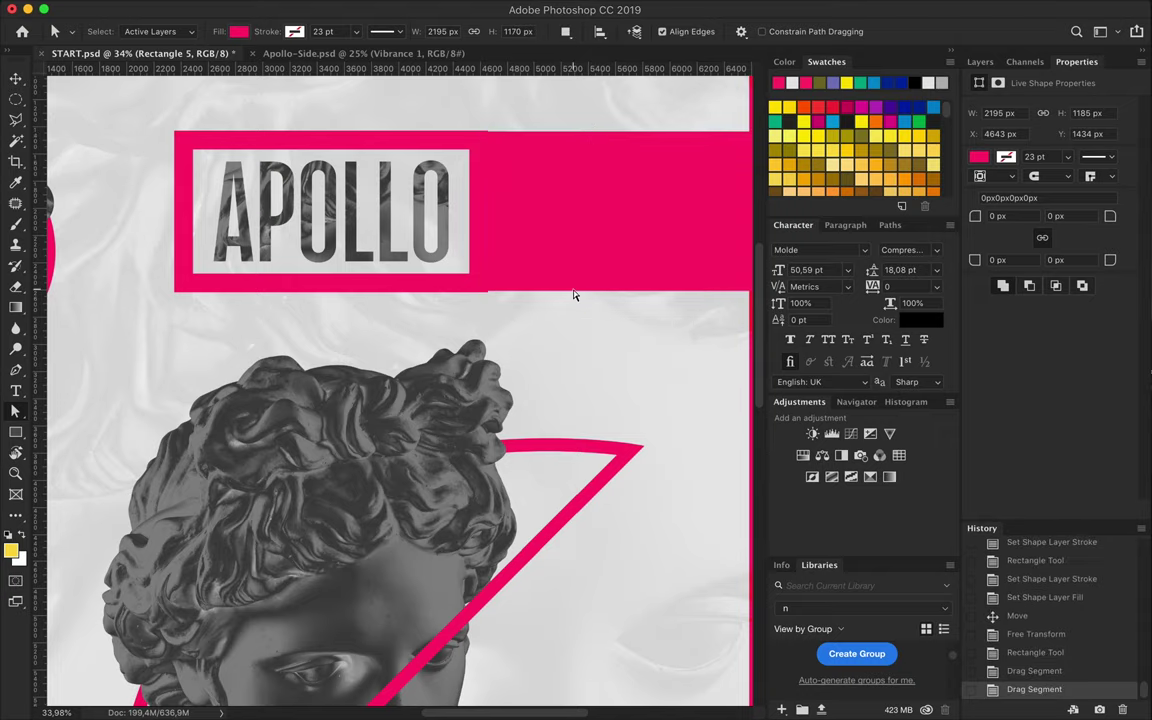
drag(575, 297, 575, 290)
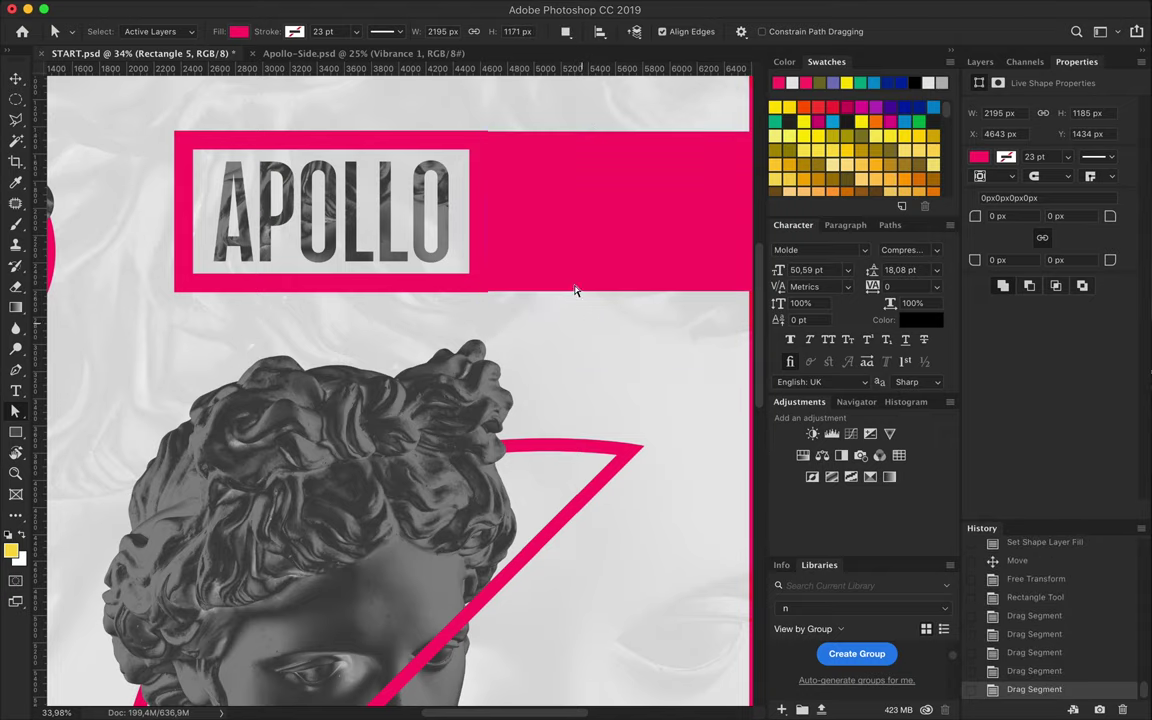
Zoom in to nudge the pink frame's edge into line, then fit the poster in view
scroll(578, 192, up, 4)
scroll(561, 128, up, 2)
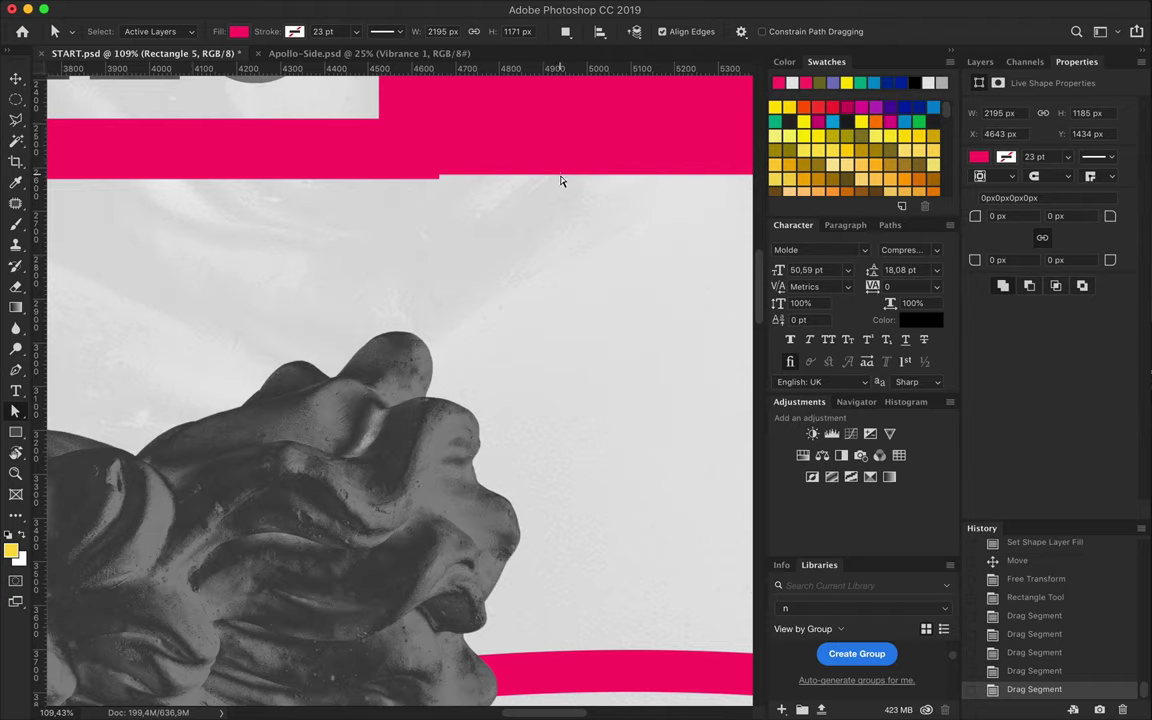
scroll(561, 184, up, 2)
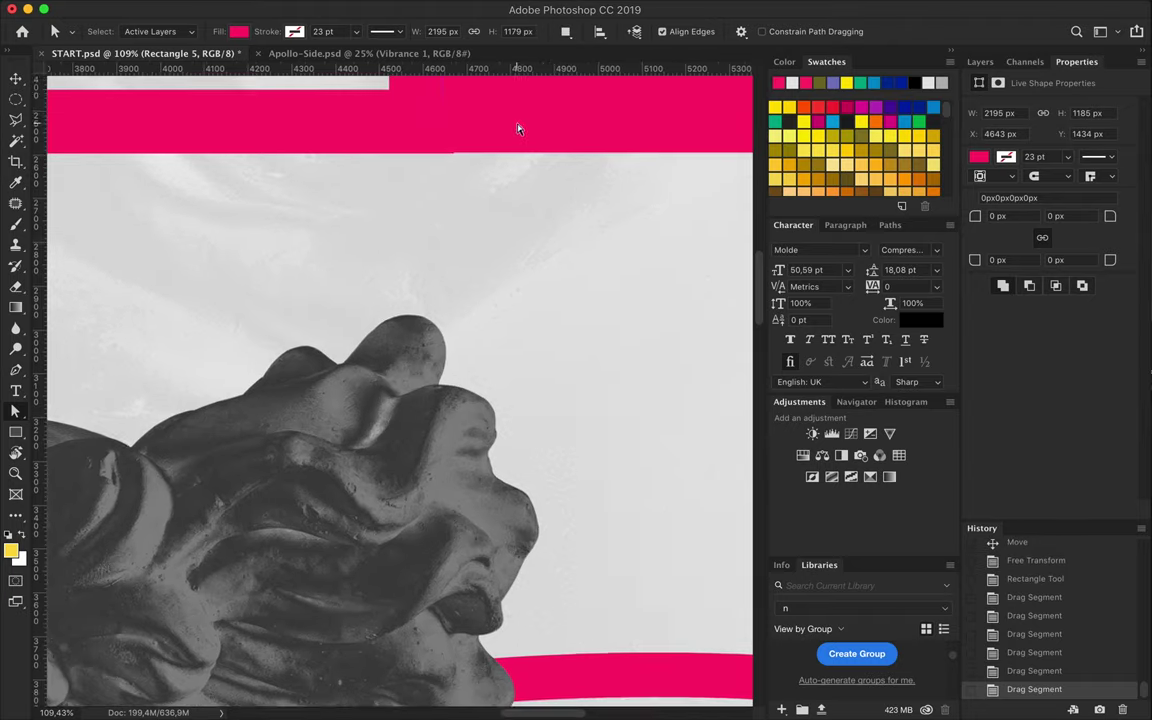
scroll(489, 184, up, 2)
scroll(489, 184, up, 3)
drag(489, 183, 466, 213)
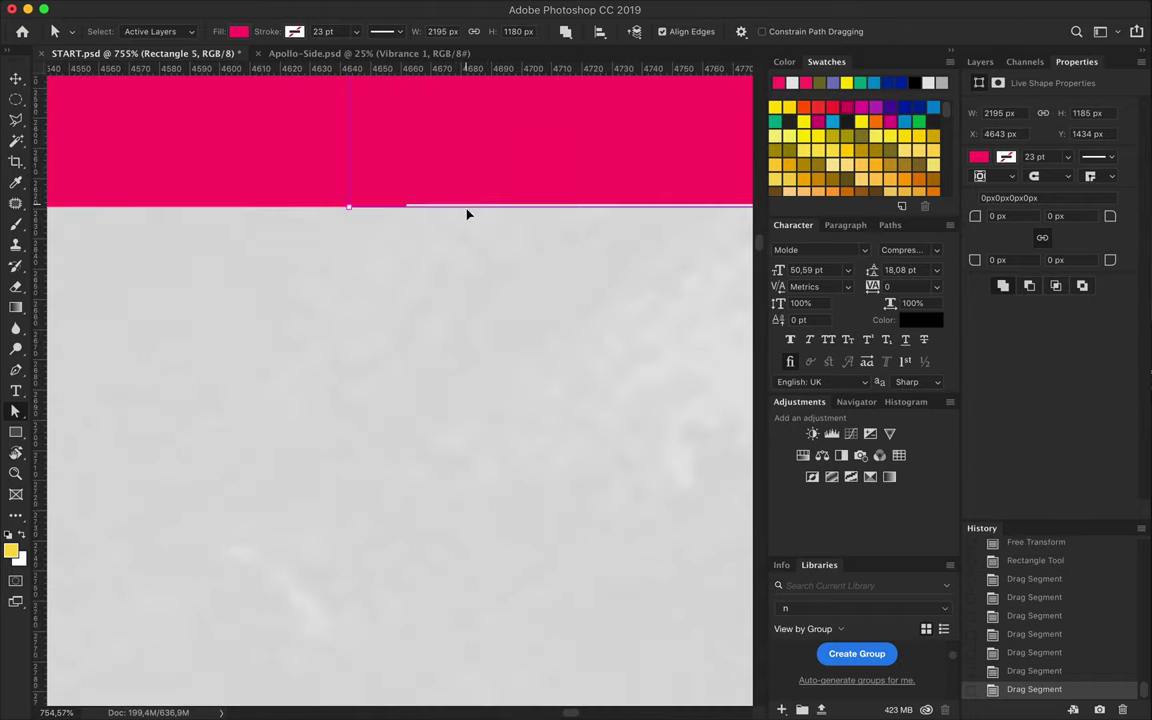
scroll(616, 172, down, 5)
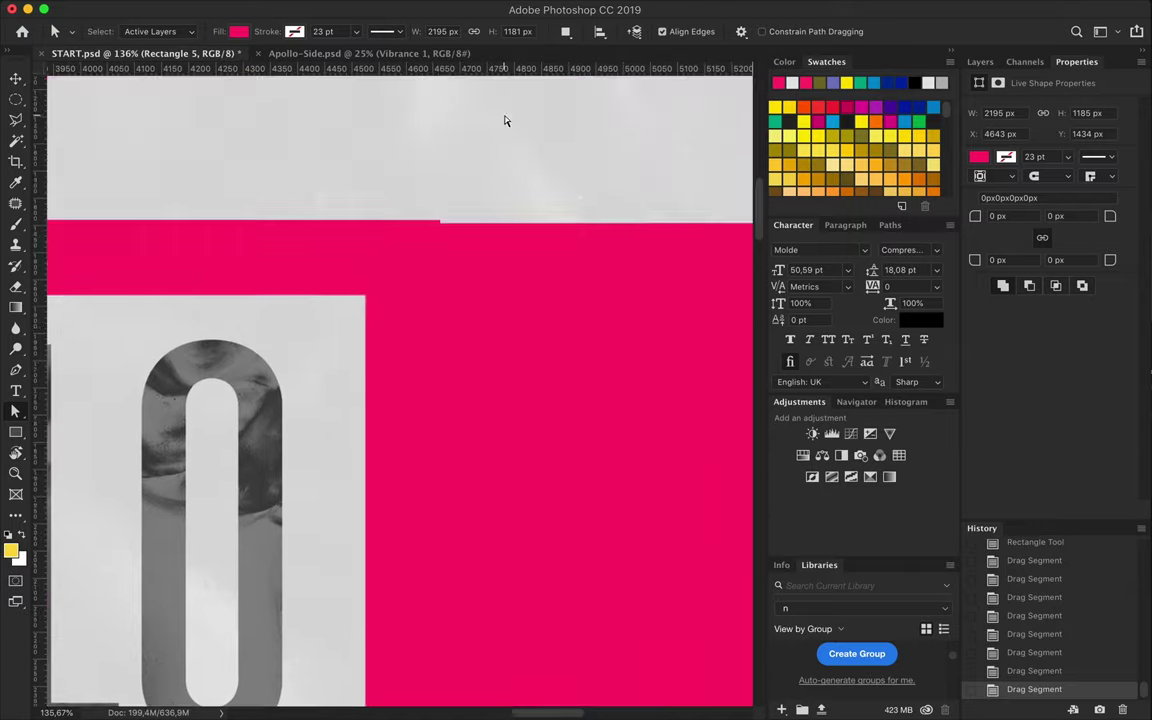
scroll(504, 118, up, 4)
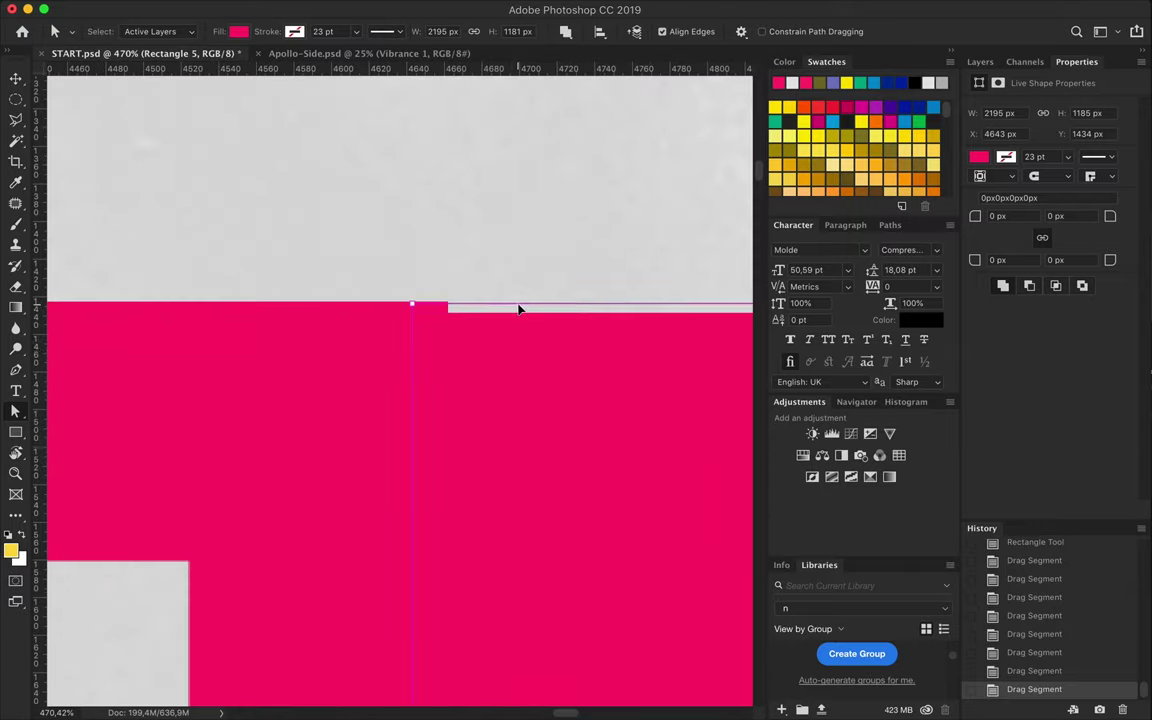
key(ctrl+0)
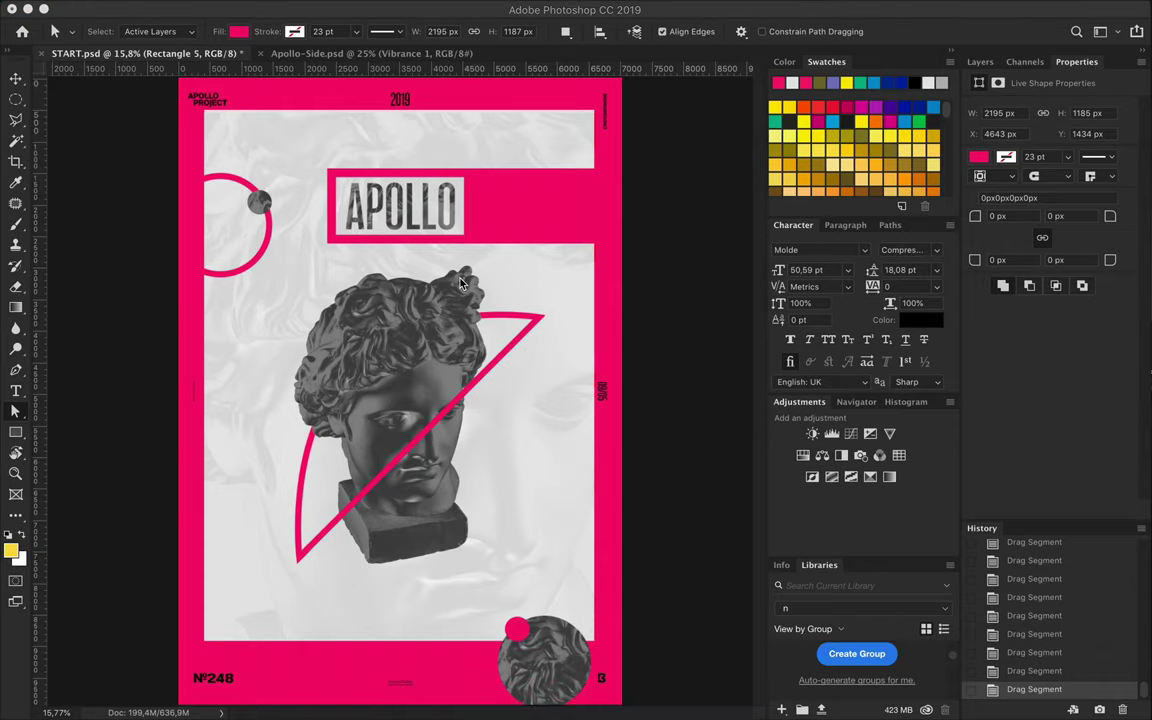
Select the small text layers in Groupe 1 (№248, 2019, 09/05) and colour them white
click(980, 61)
click(991, 150)
click(1040, 206)
shift+click(1040, 239)
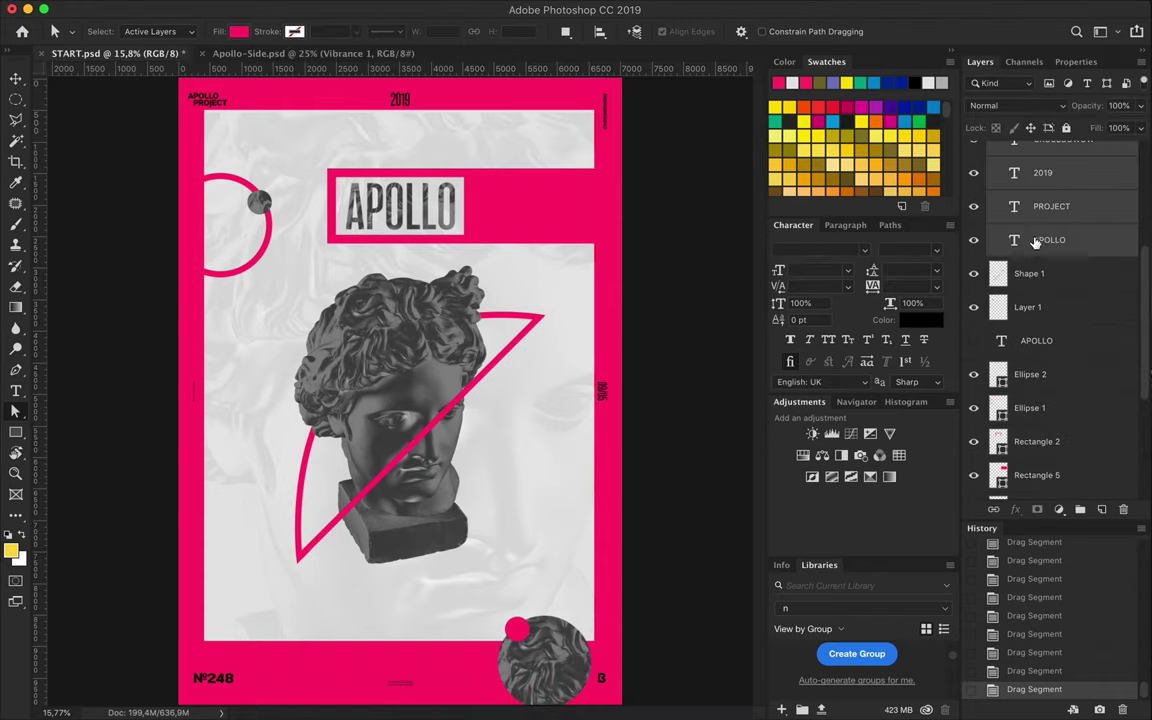
click(921, 320)
key(Return)
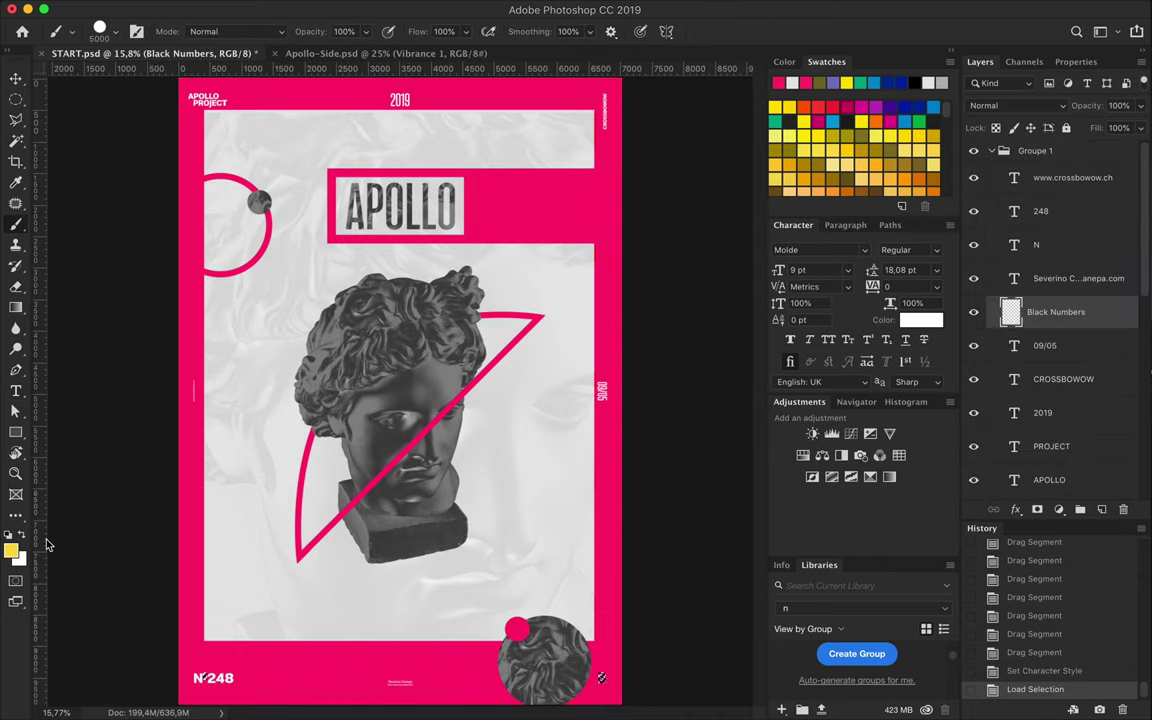
key(ctrl+d)
key(v)
click(991, 150)
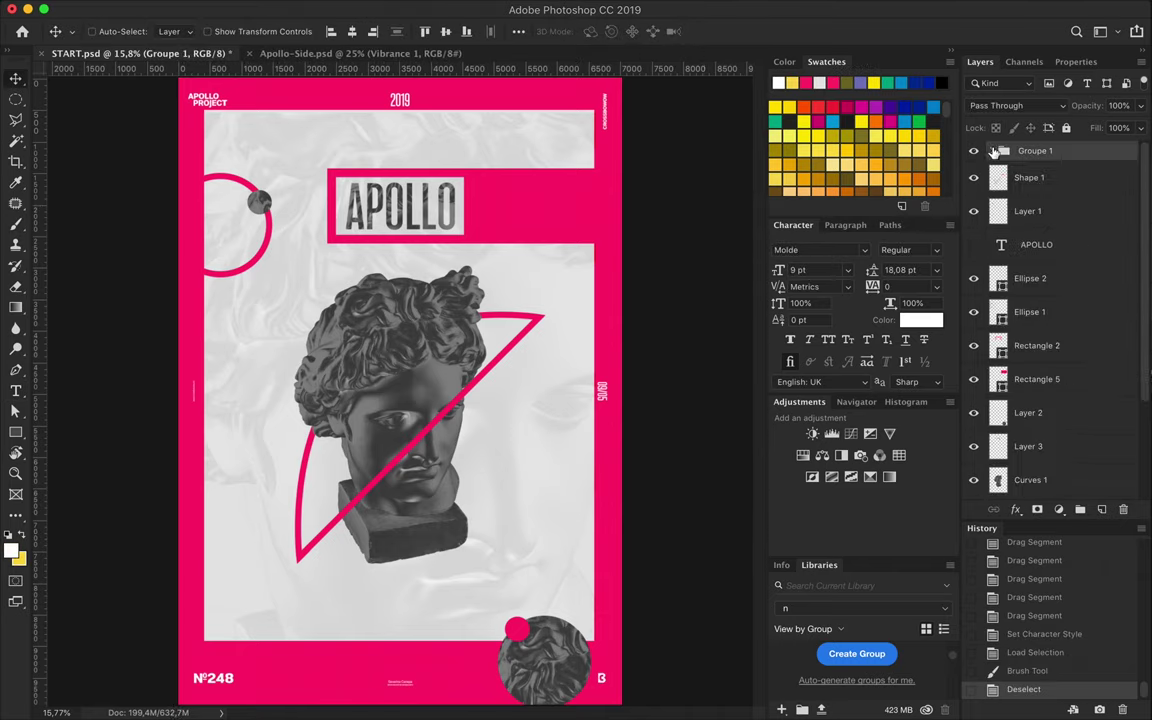
scroll(294, 400, up, 2)
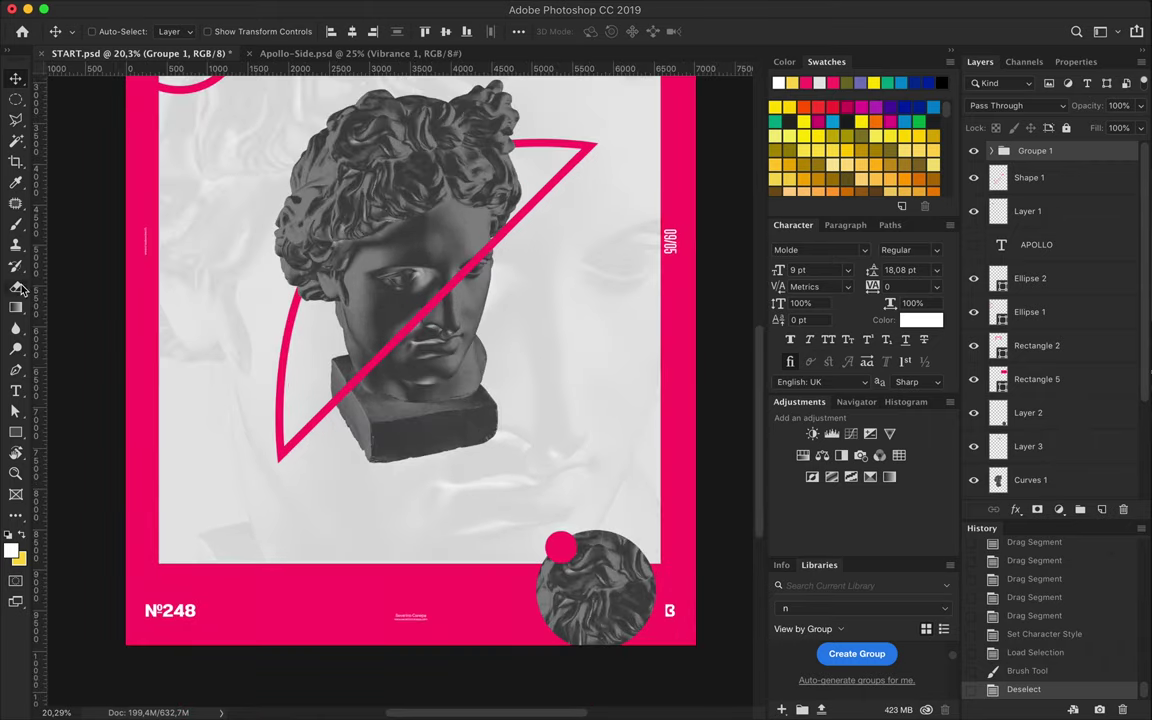
Draw a 45° line at the bottom-left with no fill and a thick 253 pt pink stroke
click(16, 431)
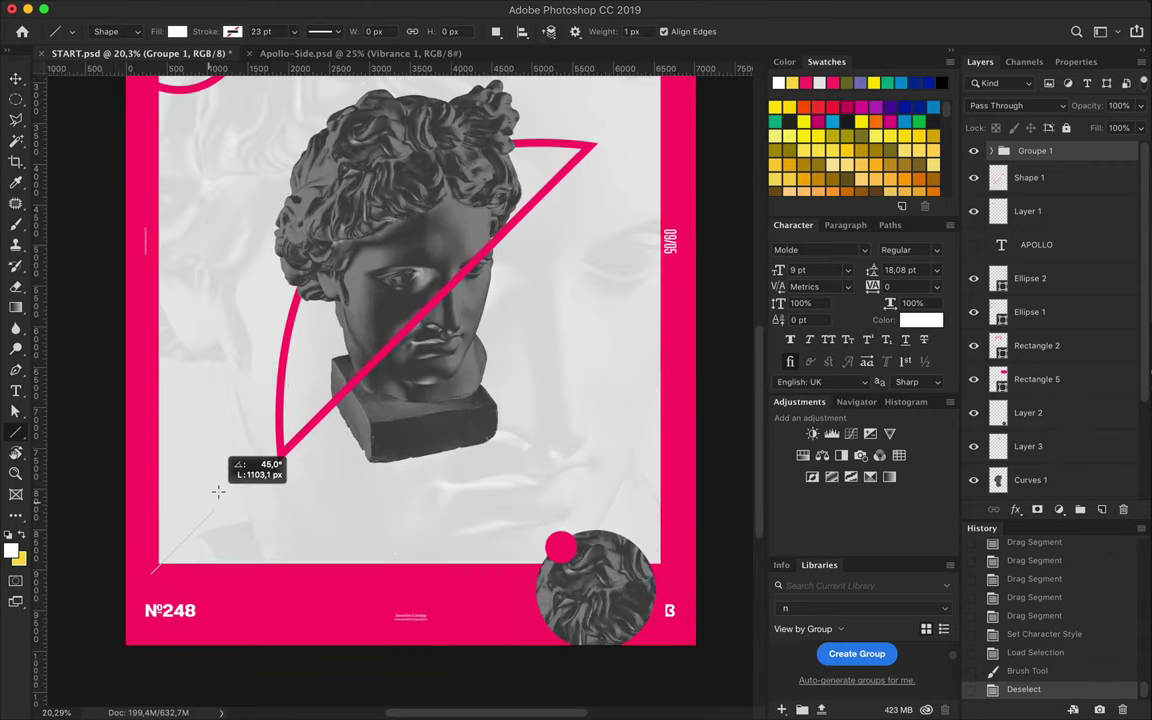
drag(218, 491, 225, 500)
click(177, 31)
click(232, 31)
click(275, 31)
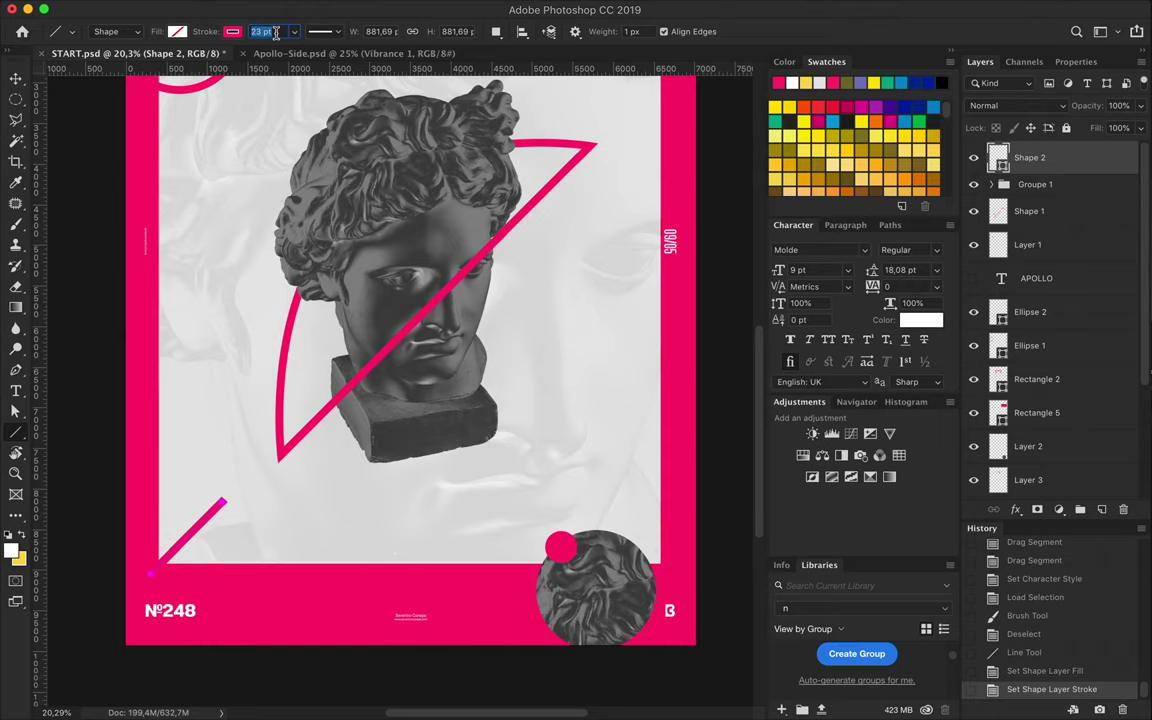
text(33)
key(Return)
key(a)
key(Return)
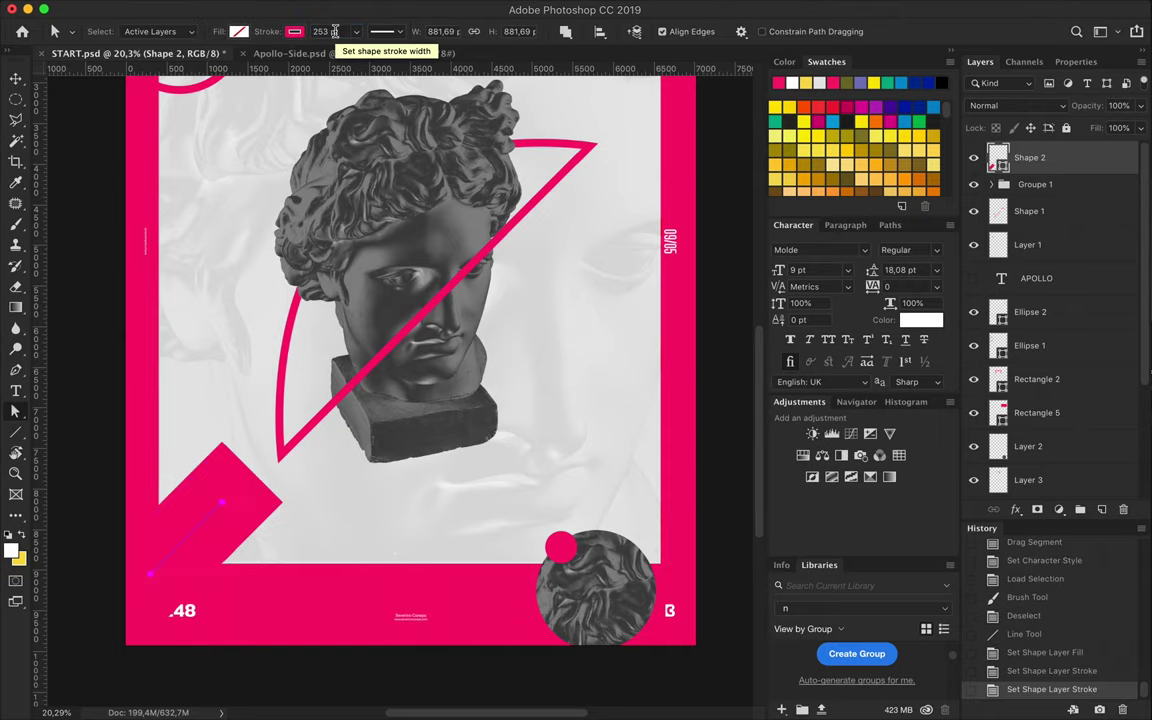
Rasterize the line and delete its upper part using a rectangular selection
right_click(1070, 160)
click(900, 250)
key(m)
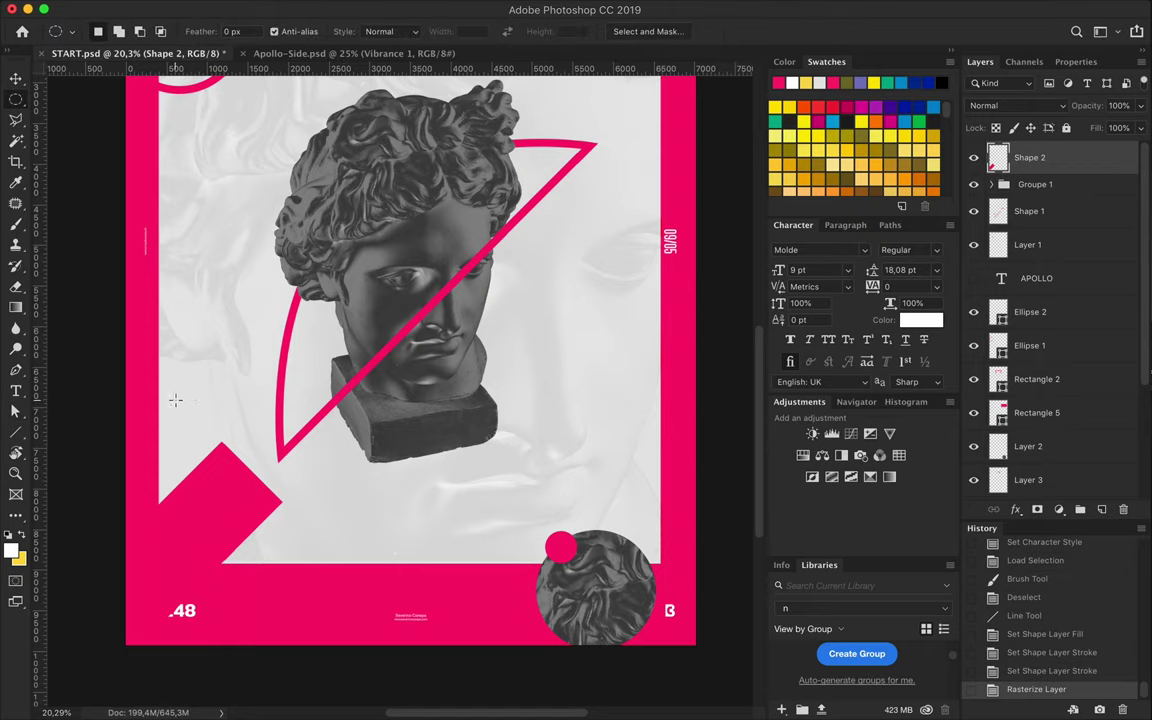
drag(176, 392, 344, 521)
drag(16, 99, 85, 88)
click(180, 386)
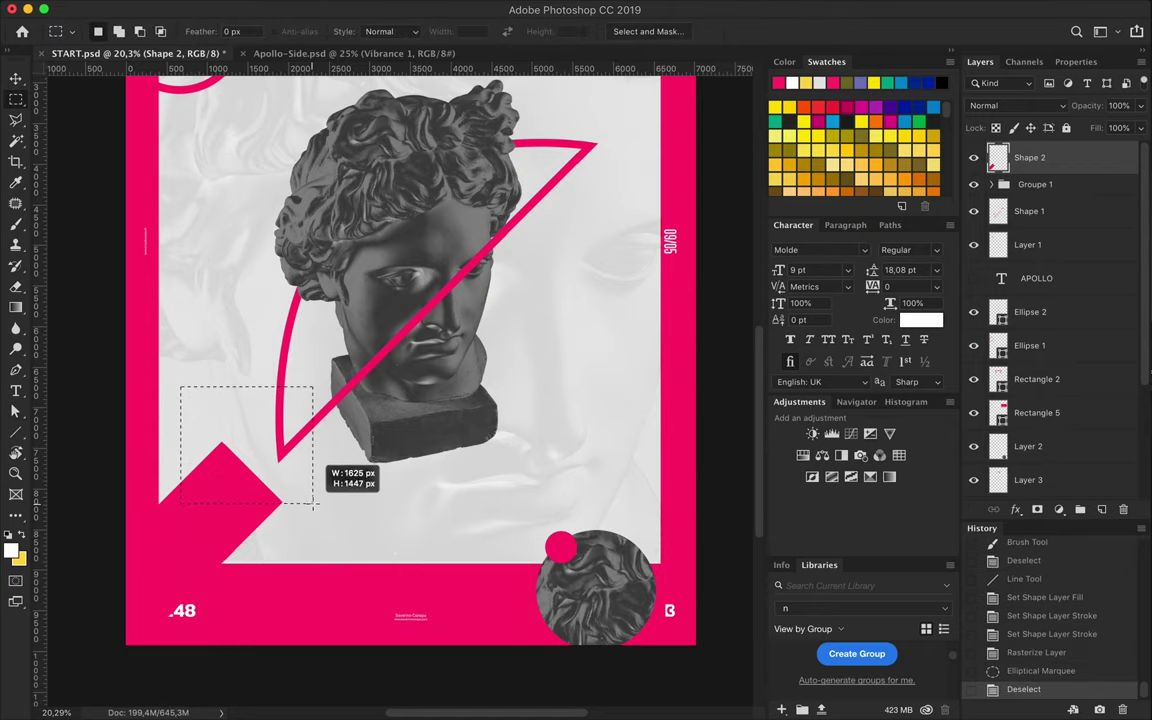
drag(139, 349, 369, 503)
key(Delete)
key(v)
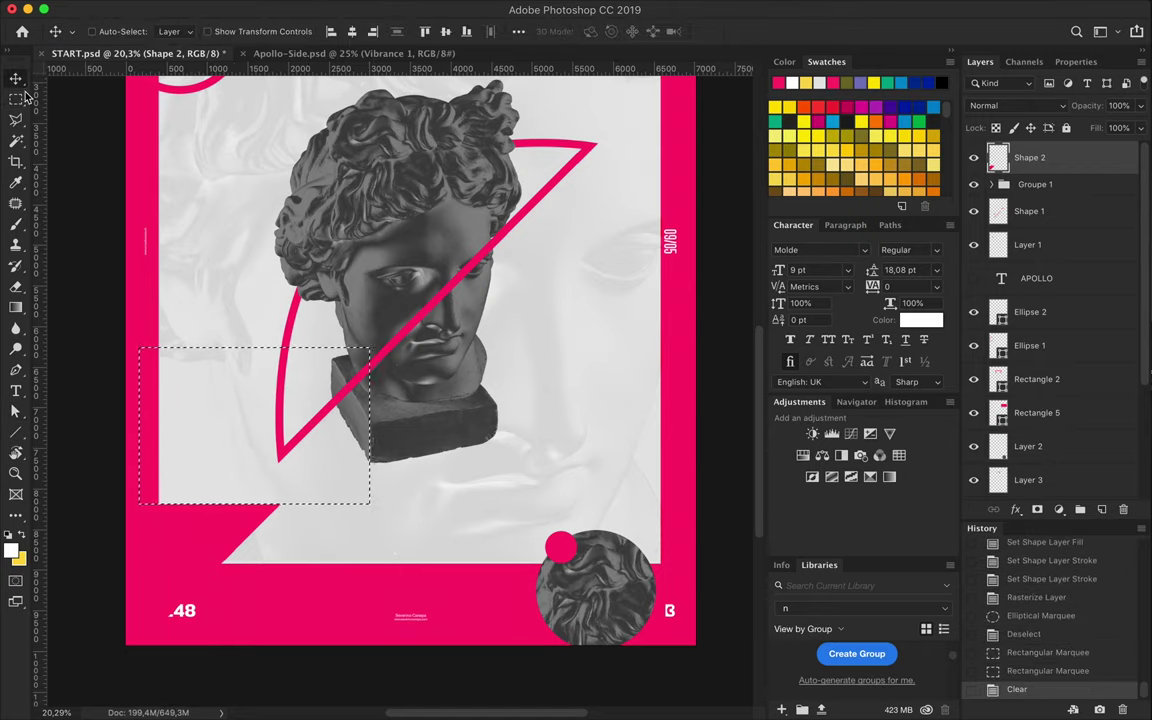
key(ctrl+d)
Tuck the cut band beneath the frame rectangle and set it on the frame's bottom edge
drag(231, 288, 250, 468)
drag(1023, 157, 993, 418)
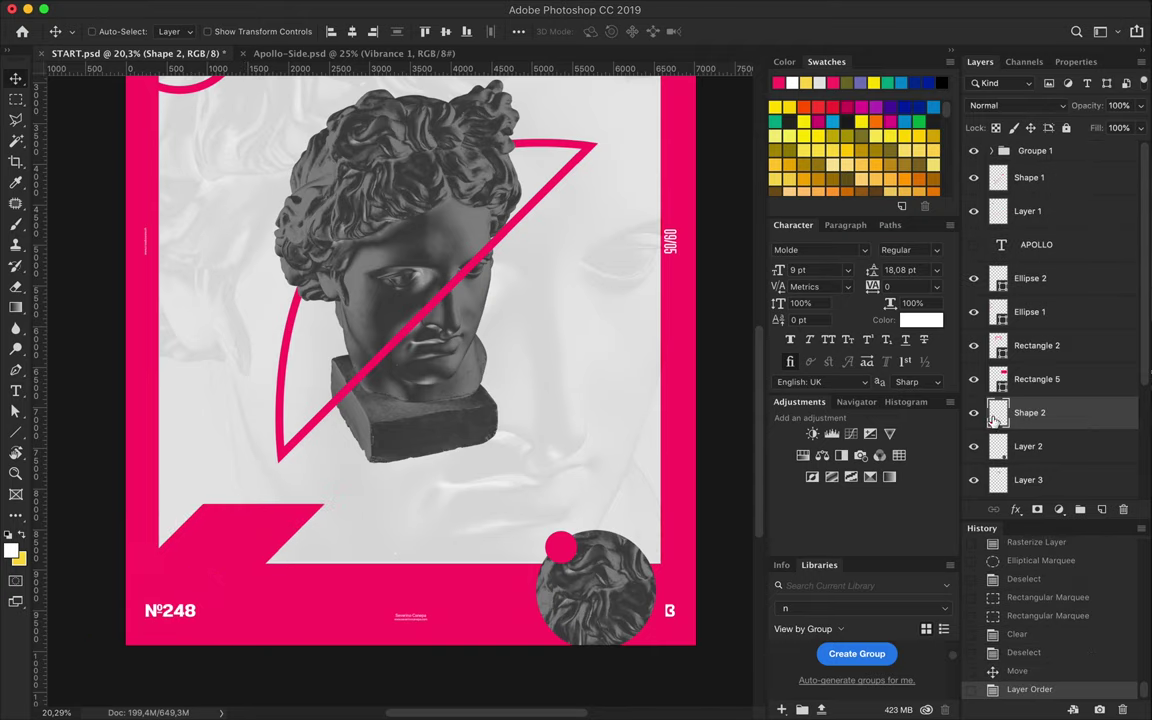
drag(290, 525, 303, 506)
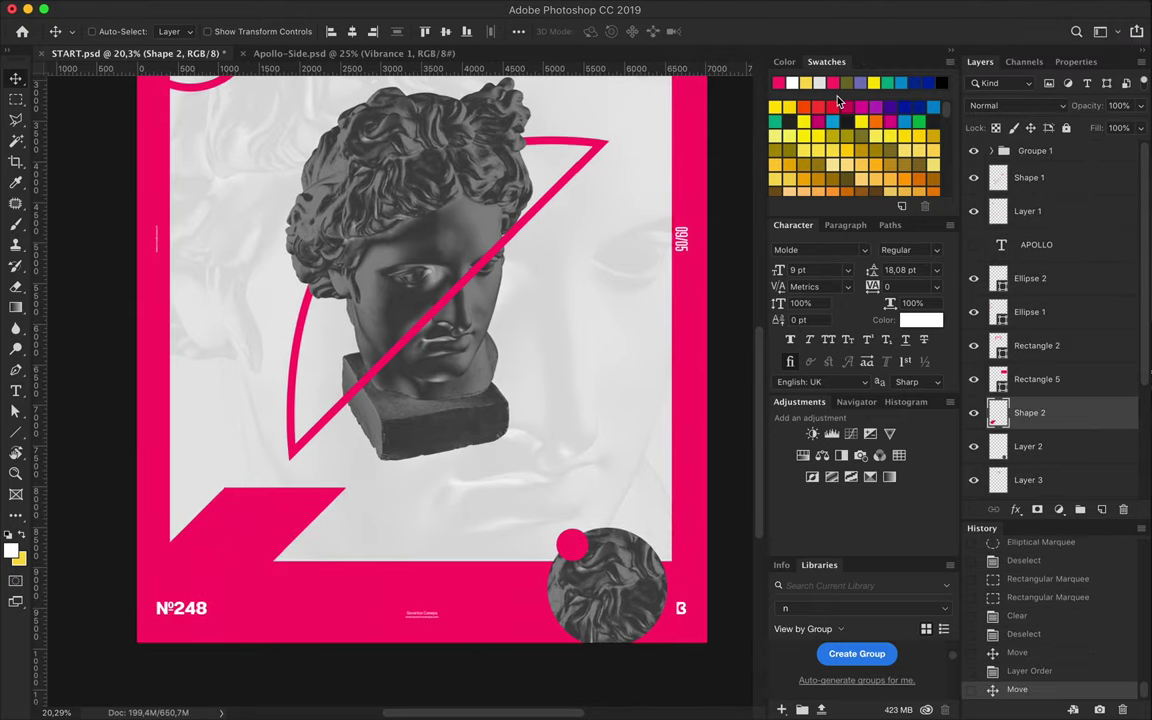
Add the word APOLLO as a new text line beside the title and enlarge it
scroll(430, 400, up, 5)
scroll(426, 402, down, 3)
scroll(431, 389, up, 2)
scroll(488, 440, up, 2)
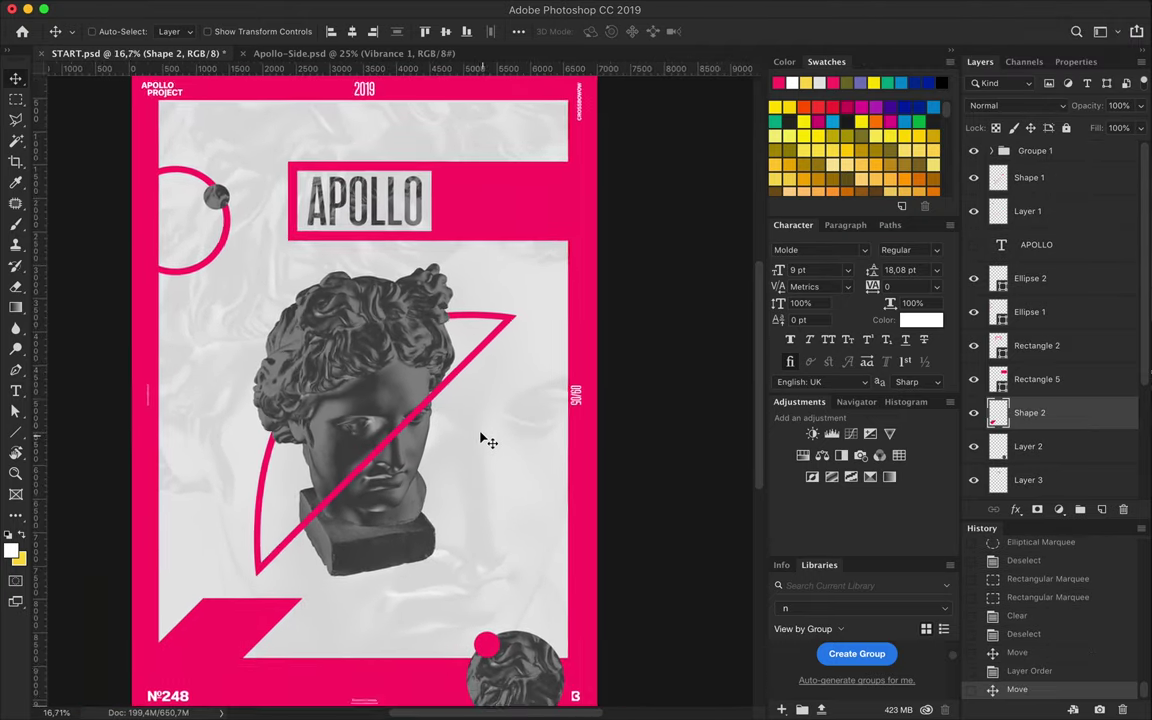
scroll(500, 470, down, 1)
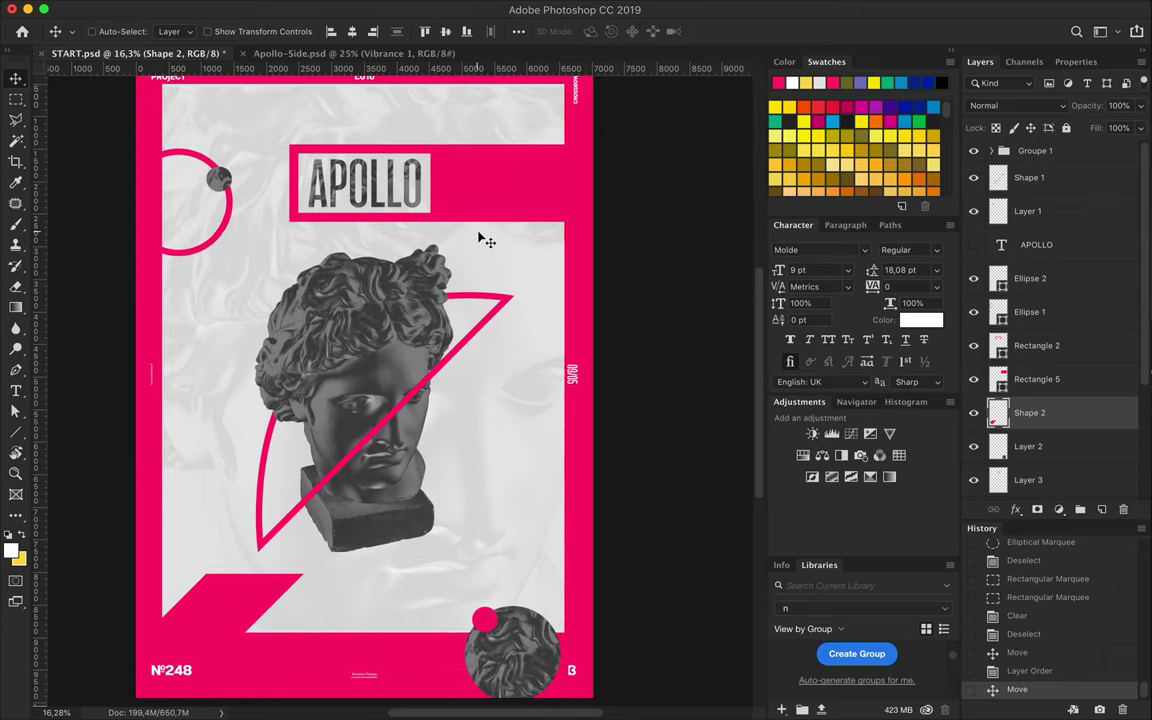
key(t)
click(455, 122)
text(APOLLO)
drag(501, 139, 478, 134)
key(Return)
Make APOLLO bold with wide letter spacing and position it beside the title
key(v)
click(890, 287)
text(200)
key(Return)
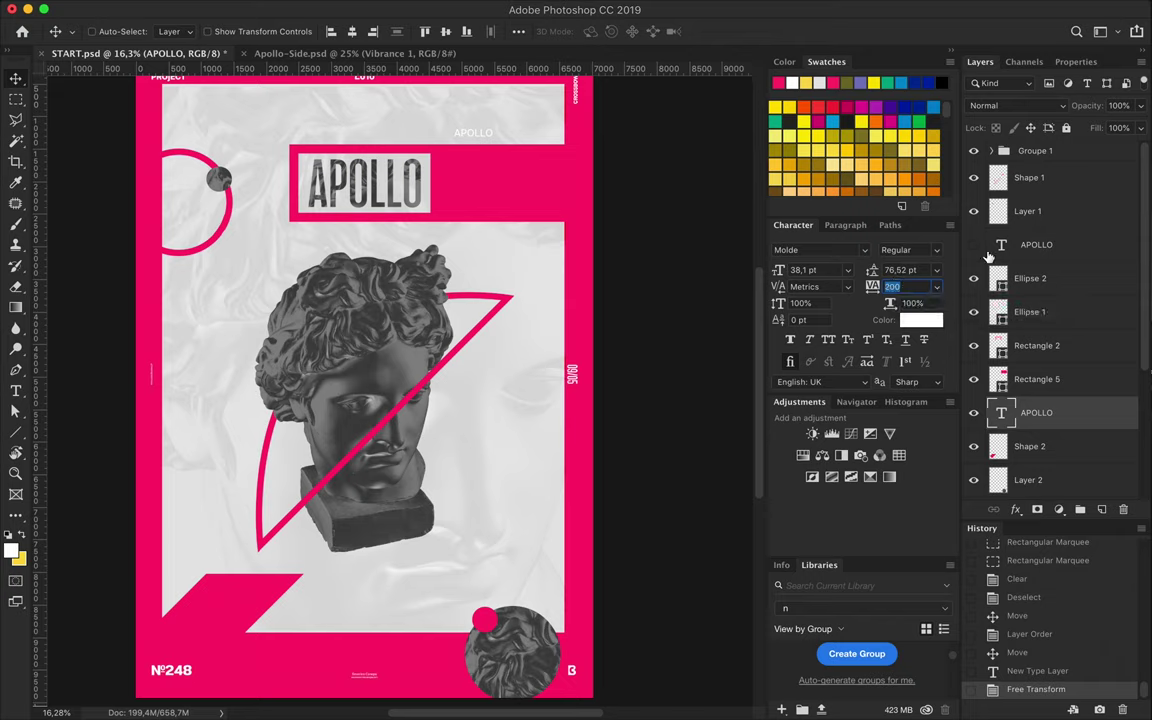
click(900, 250)
key(Down)
key(Down)
key(Down)
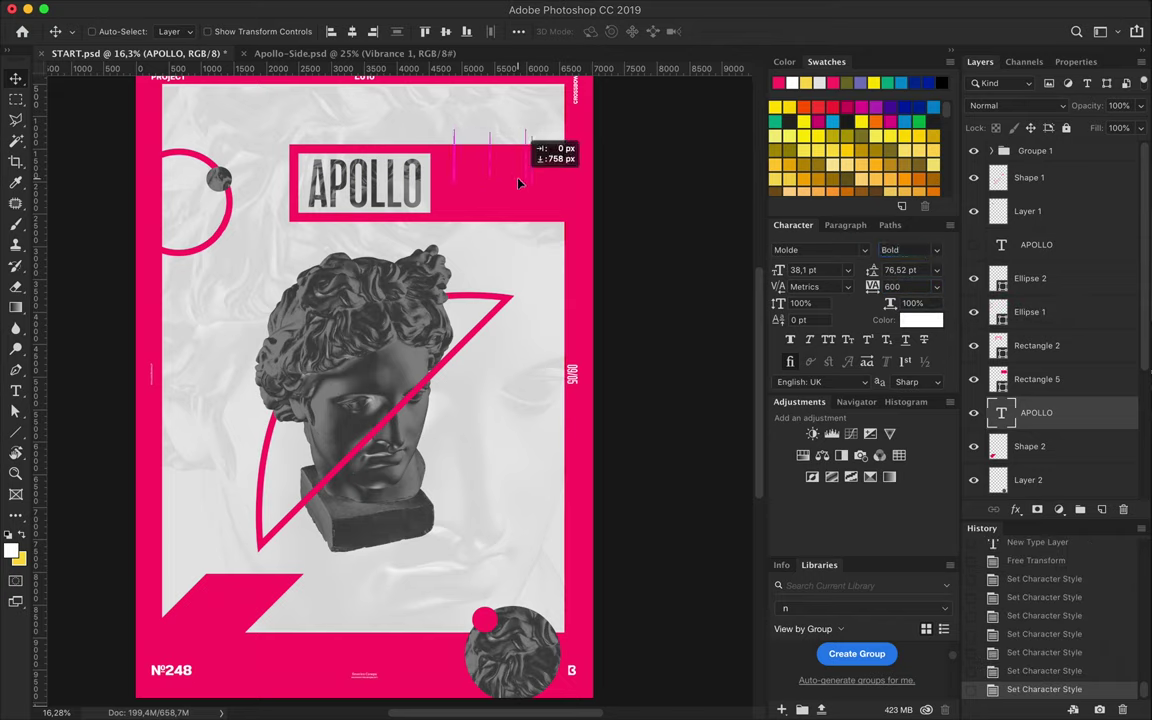
drag(519, 183, 519, 185)
drag(1036, 412, 1043, 366)
mouse_move(492, 188)
mouse_down()
mouse_move(495, 178)
mouse_move(494, 205)
mouse_up()
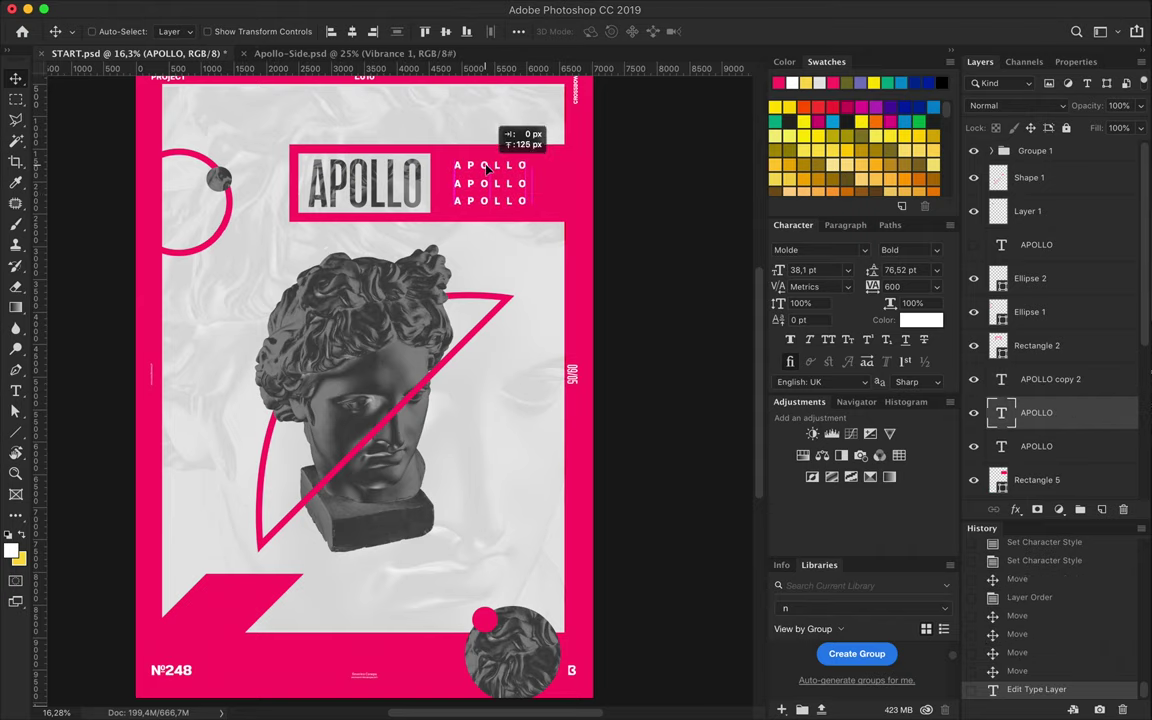
Duplicate the three APOLLO rows to the right and copy them to the poster's left edge
shift+super+click(455, 170)
drag(486, 205, 575, 205)
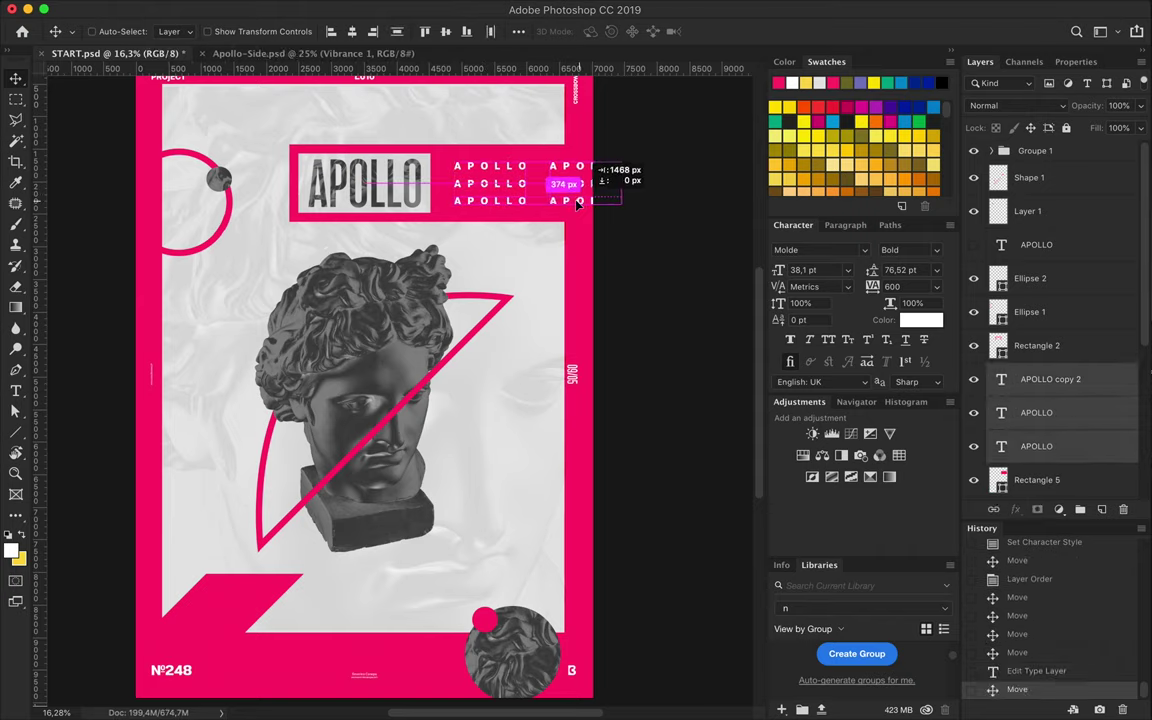
scroll(450, 283, up, 2)
scroll(663, 110, up, 2)
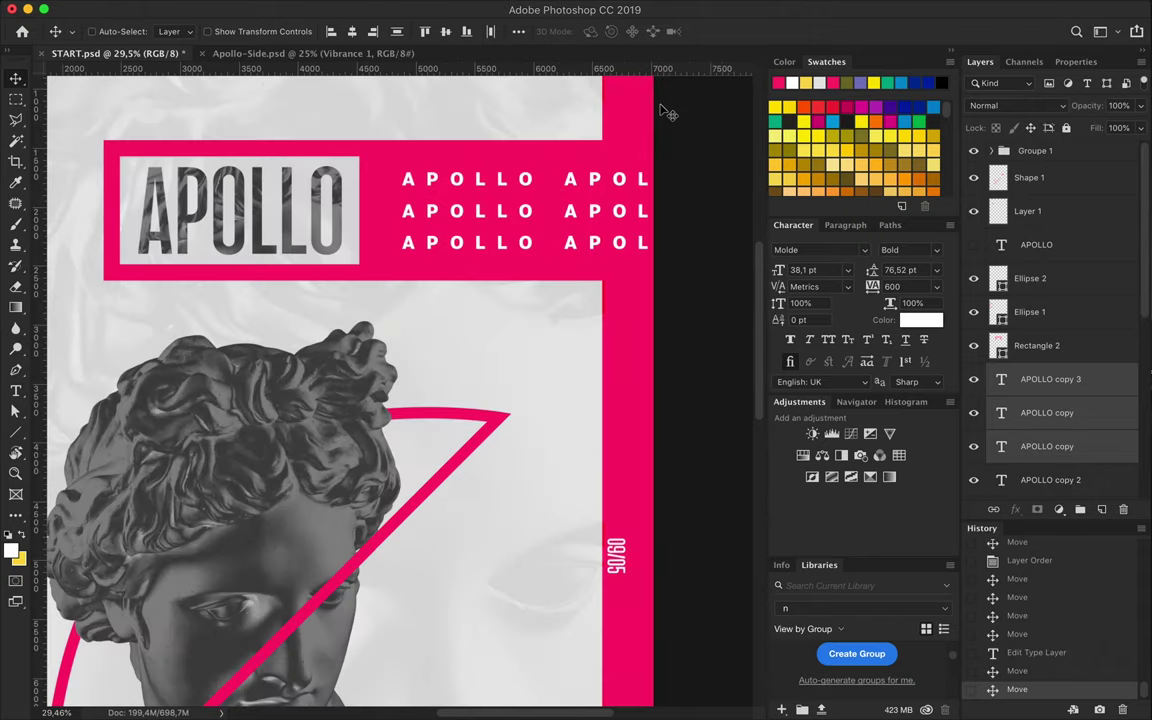
scroll(505, 300, down, 3)
drag(588, 230, 203, 485)
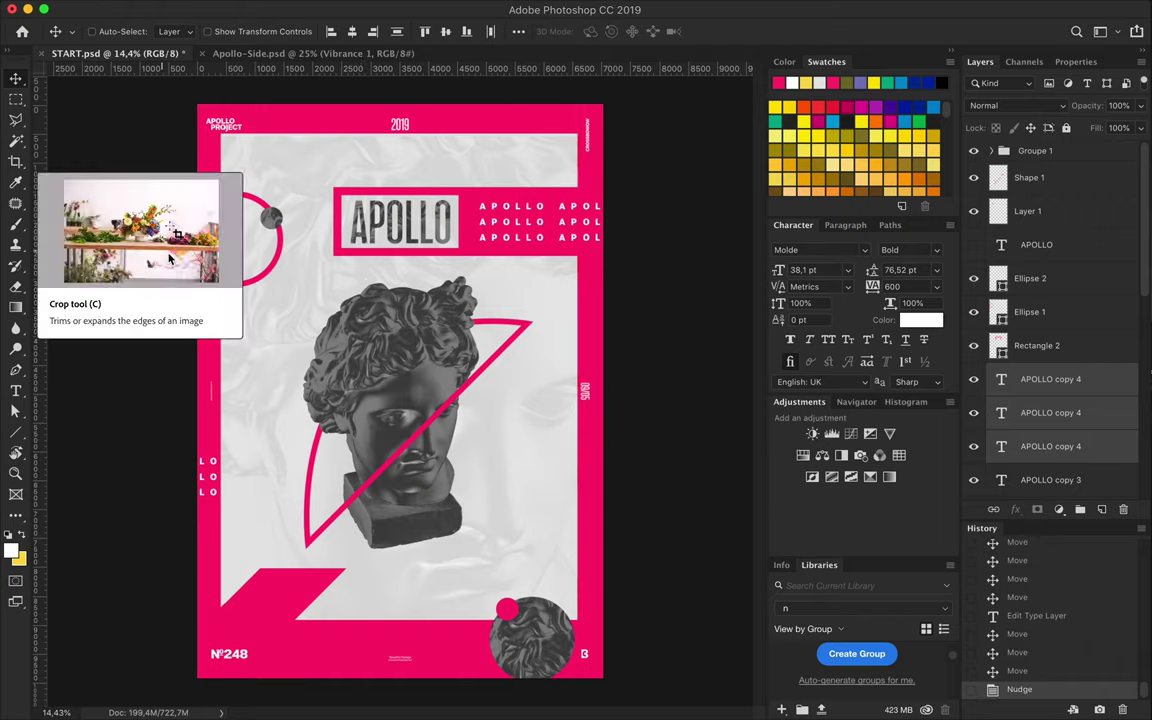
Add a new 3 text above the head, enlarge it greatly and make it compressed bold
click(15, 390)
click(293, 267)
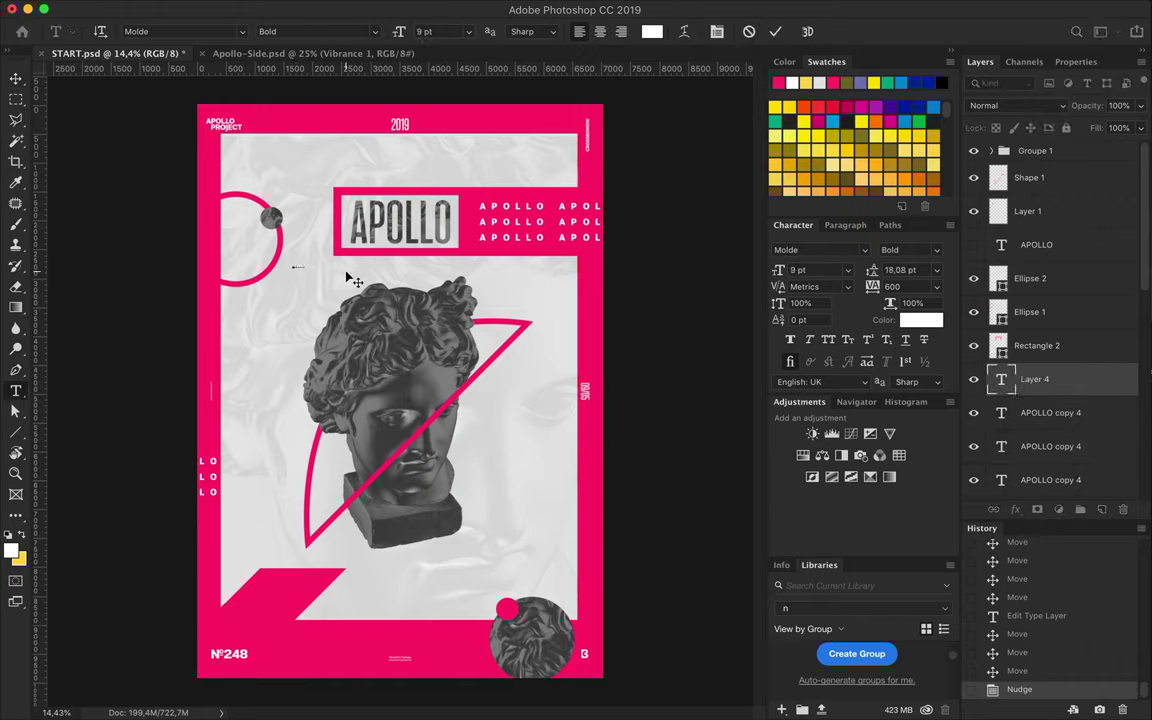
text(3)
key(ctrl+Return)
key(ctrl+t)
drag(300, 272, 400, 322)
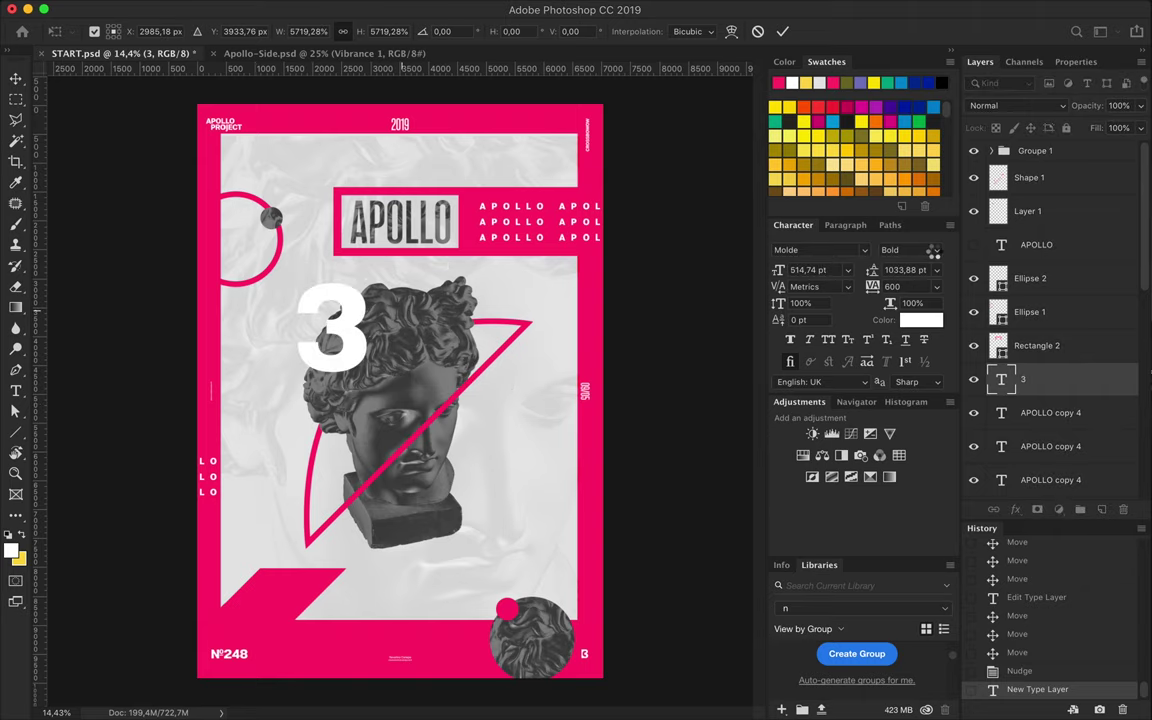
click(910, 249)
click(925, 131)
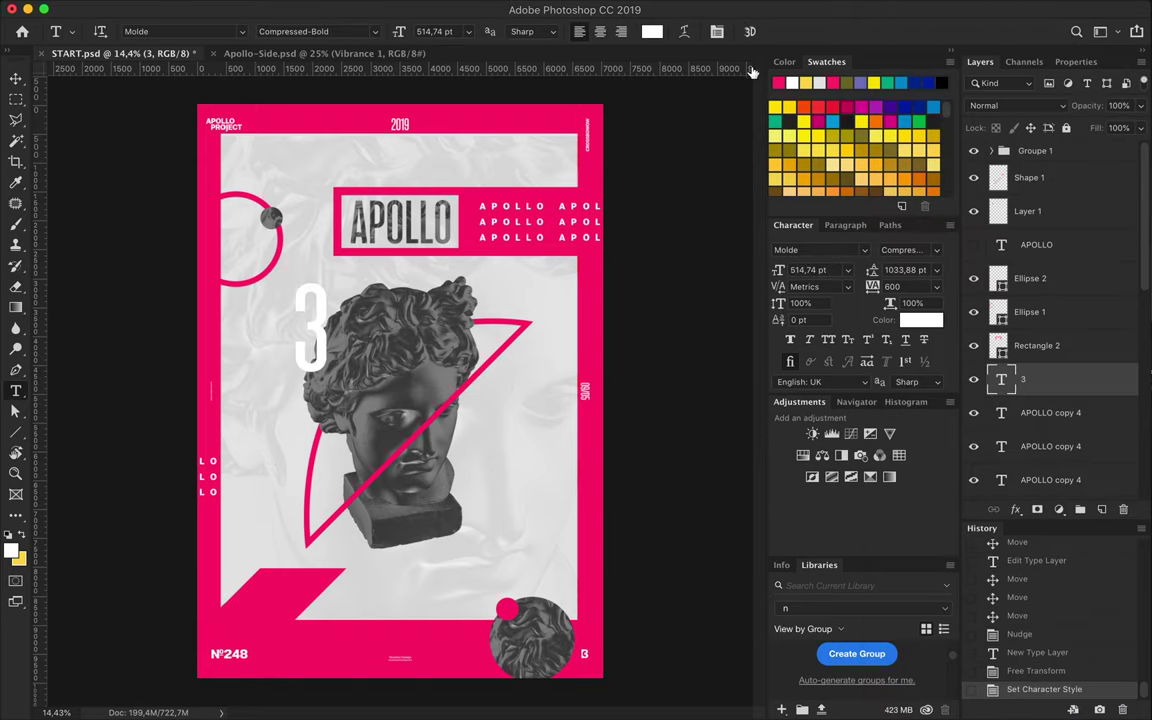
Colour the 3 poster pink and scale it up slightly
click(651, 31)
click(783, 82)
key(Return)
key(ctrl+t)
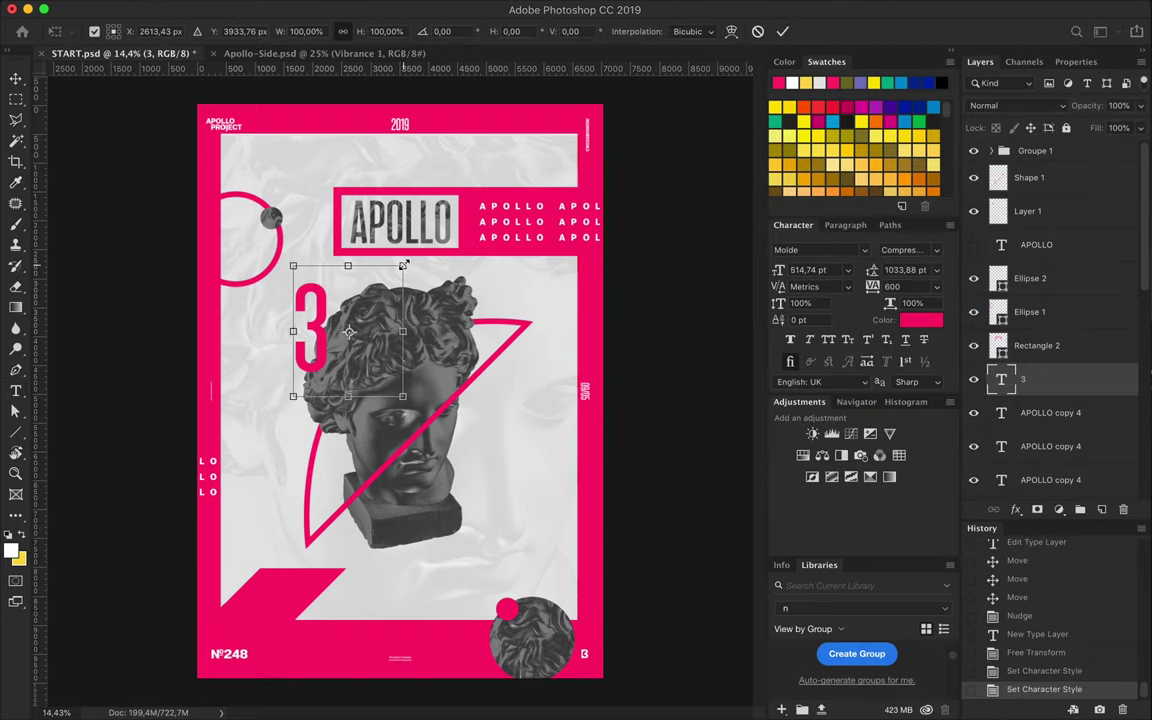
drag(435, 256, 429, 234)
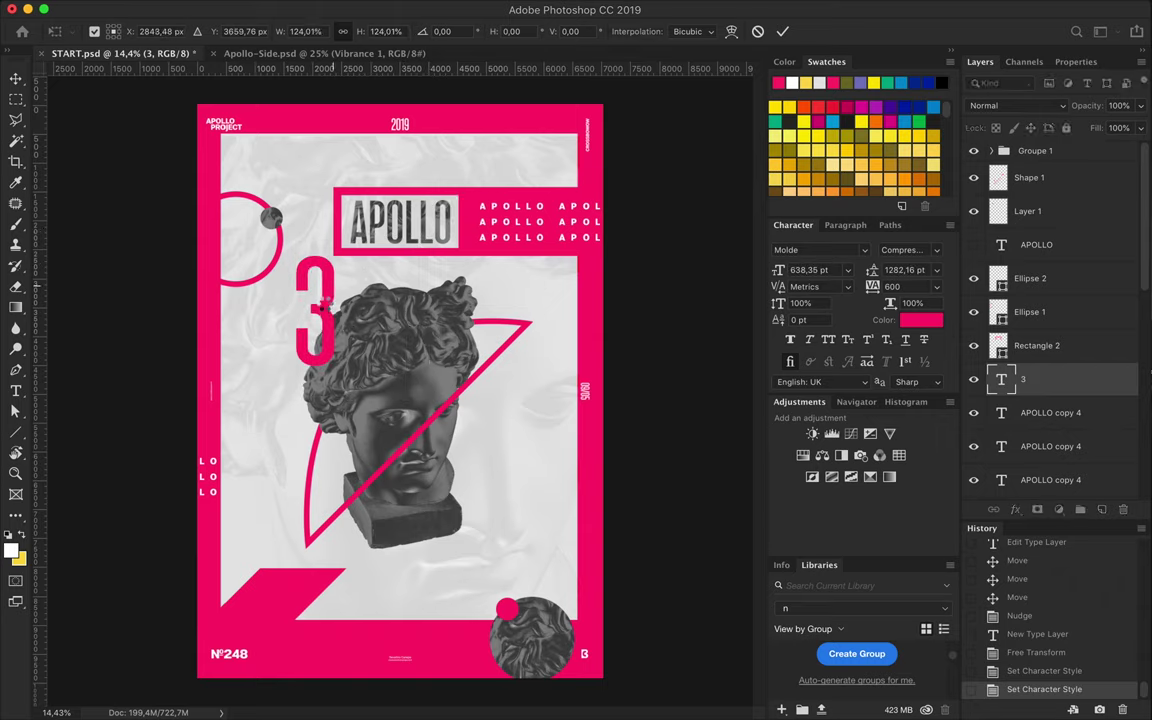
key(Return)
Duplicate the 3 as a 6 with tracking 0, placed on the triangle's diagonal
mouse_move(320, 290)
mouse_down()
mouse_move(476, 474)
mouse_move(476, 458)
mouse_up()
double_click(476, 452)
text(6)
key(Escape)
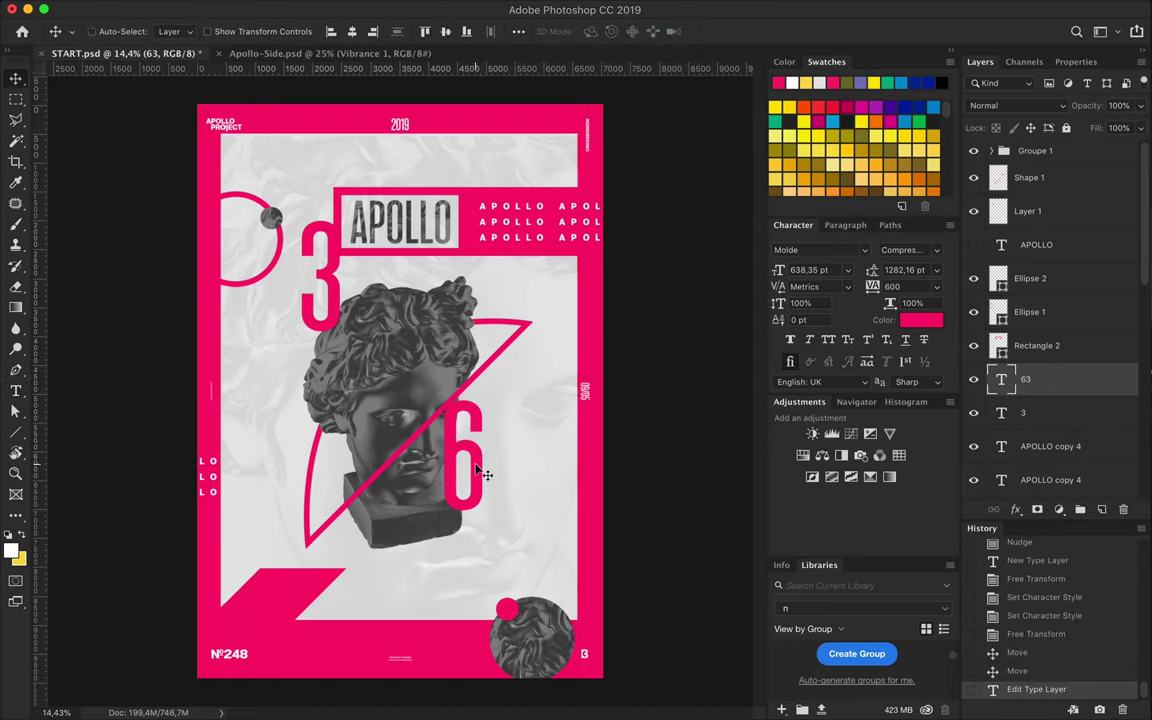
text(0)
key(Return)
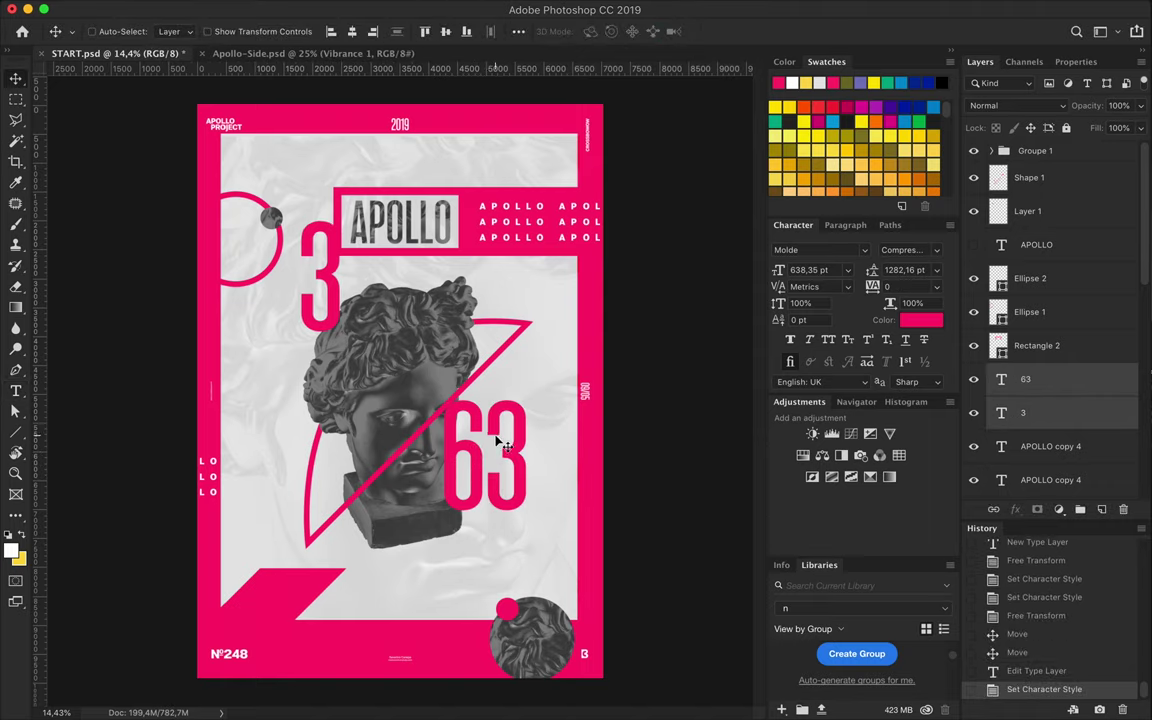
double_click(494, 461)
key(BackSpace)
key(Escape)
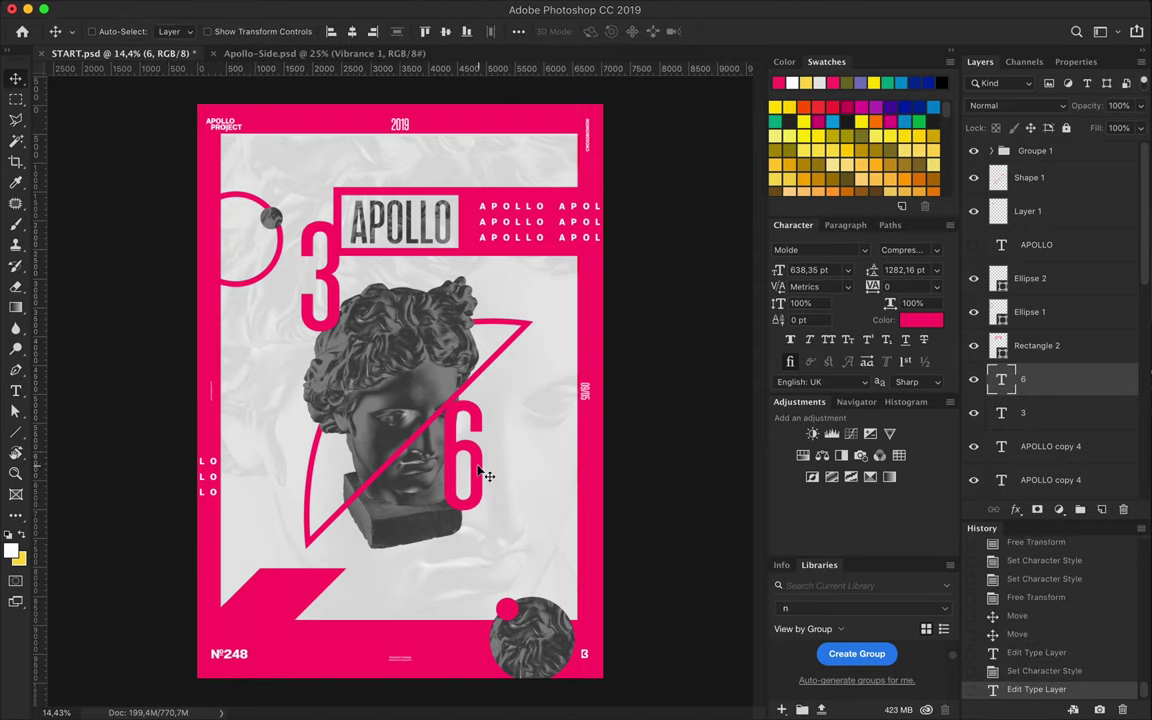
mouse_move(478, 463)
mouse_down()
mouse_move(456, 486)
mouse_move(437, 385)
mouse_move(437, 420)
mouse_up()
Rasterize the 6, cut a polygonal piece onto its own layer and offset it slightly
right_click(1040, 379)
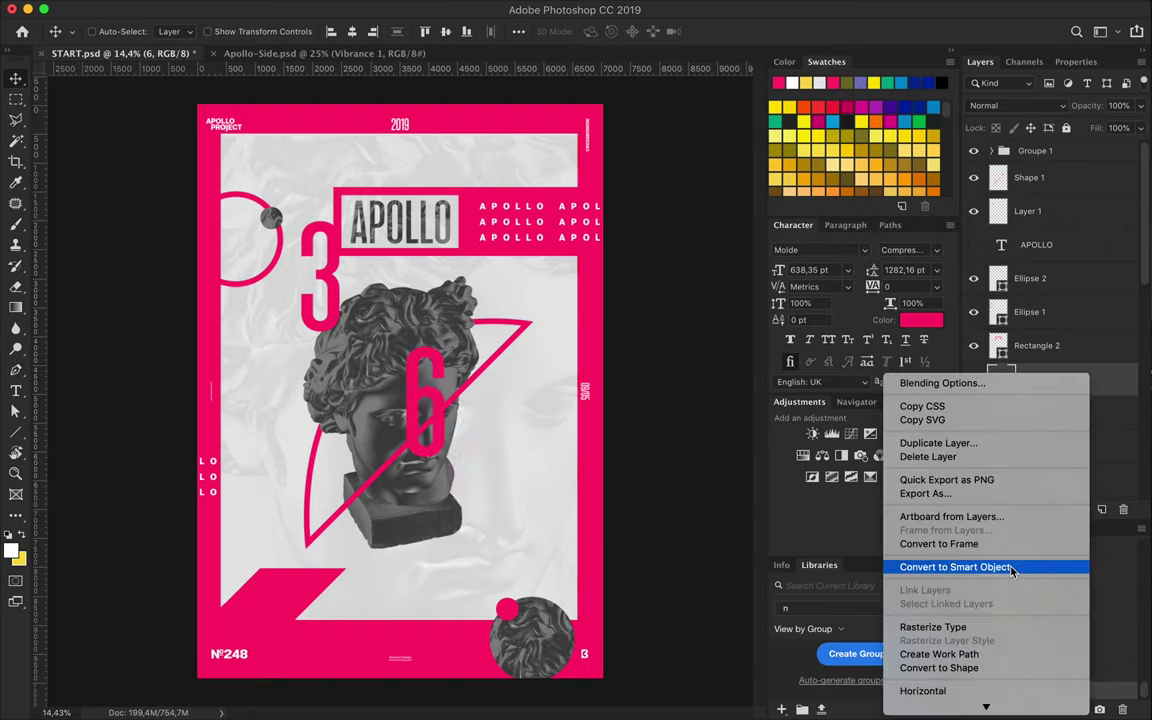
click(875, 625)
key(l)
click(400, 460)
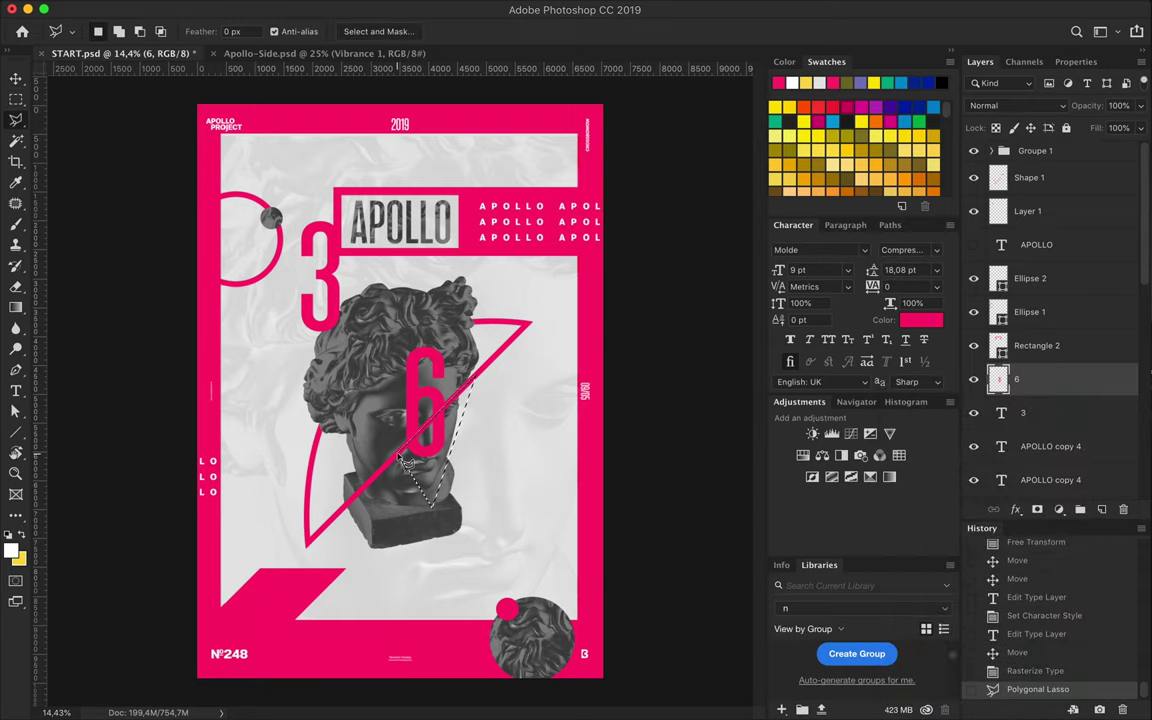
key(super+x)
key(super+v)
key(v)
mouse_move(440, 460)
mouse_down()
mouse_move(527, 352)
mouse_move(471, 386)
mouse_move(423, 465)
mouse_up()
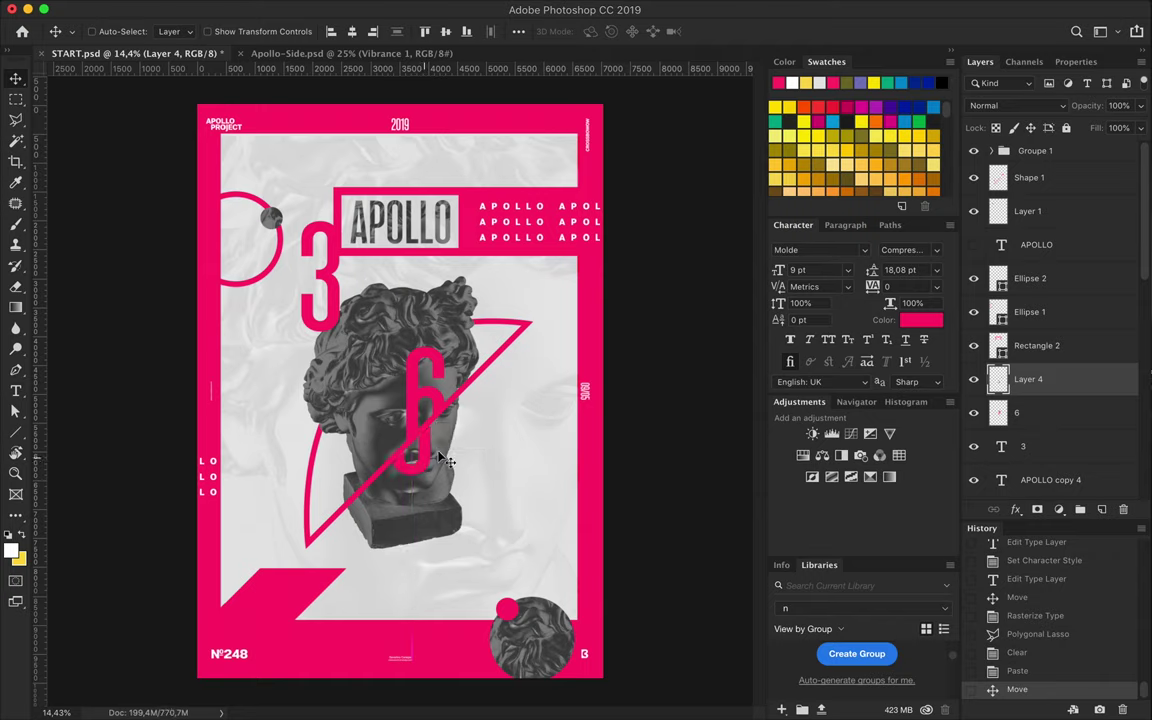
Duplicate the 3 below the bust and retype the copy as 5°
mouse_move(309, 284)
mouse_down()
mouse_move(464, 524)
mouse_move(485, 515)
mouse_up()
double_click(470, 520)
text(5°)
key(super+Return)
key(v)
Layer the 5° between Rectangle 3 and Rectangle 1 above Curves 1 copy, and duplicate the 3 leftward
mouse_move(1036, 244)
mouse_down()
mouse_move(1051, 486)
mouse_move(995, 465)
mouse_up()
drag(477, 530, 485, 548)
drag(1040, 347, 1040, 465)
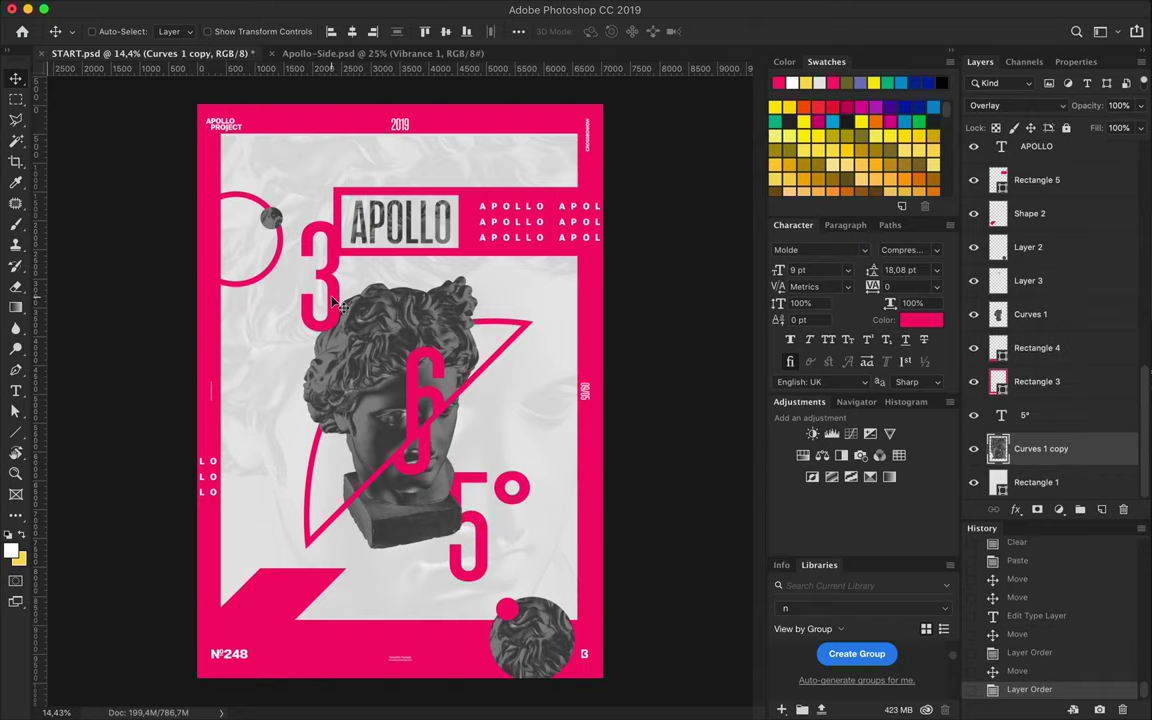
drag(338, 305, 281, 327)
Set the copied 3 to a thin font weight at 958 pt
click(903, 249)
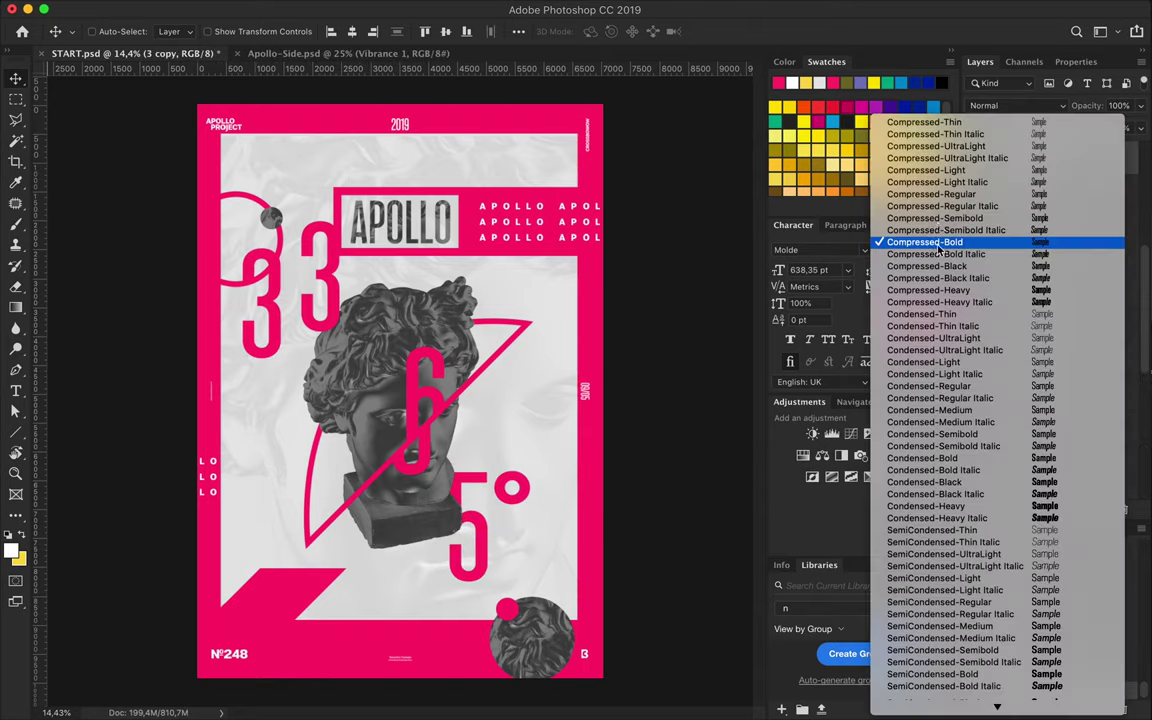
click(930, 137)
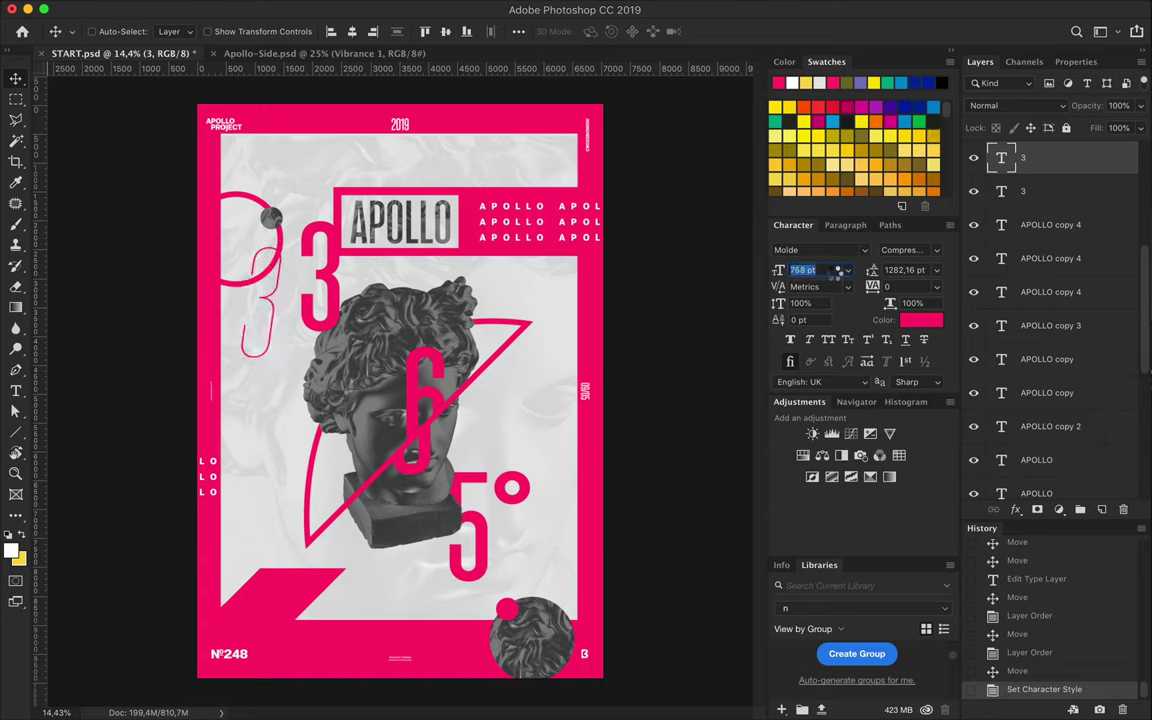
drag(830, 272, 836, 279)
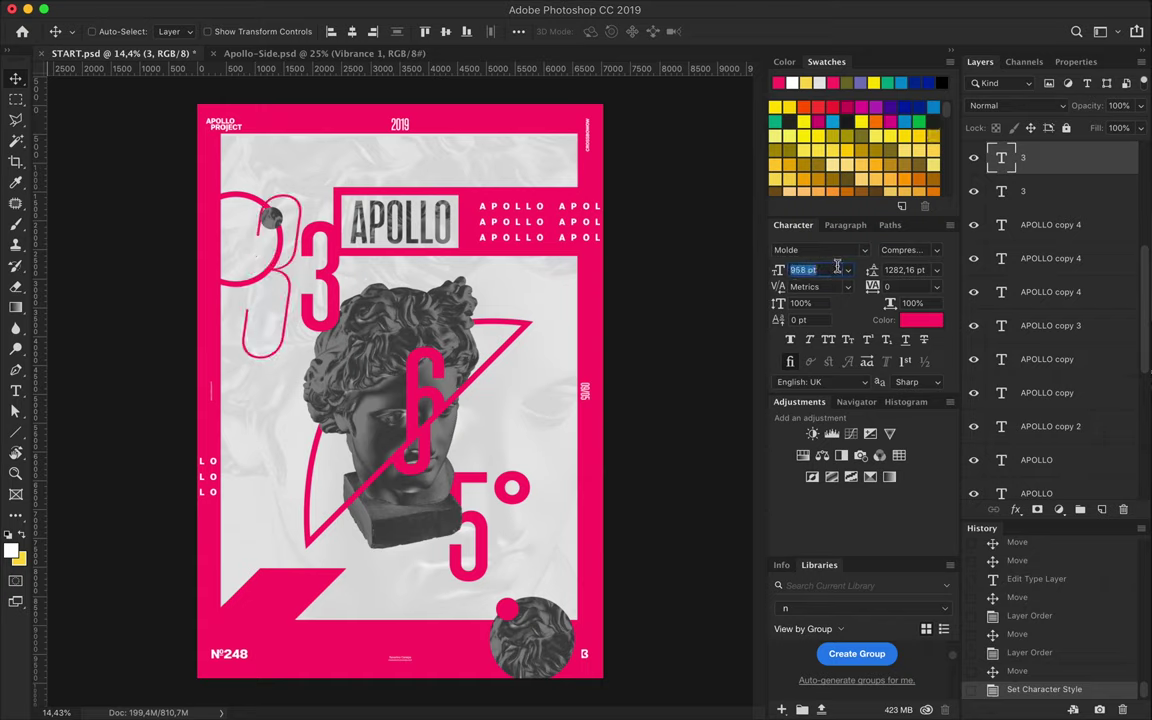
Scale the thin 3 up, narrow it over the bold 3, and rasterize it
key(ctrl+t)
mouse_move(330, 255)
mouse_down()
mouse_move(339, 284)
mouse_move(269, 280)
mouse_move(276, 222)
mouse_up()
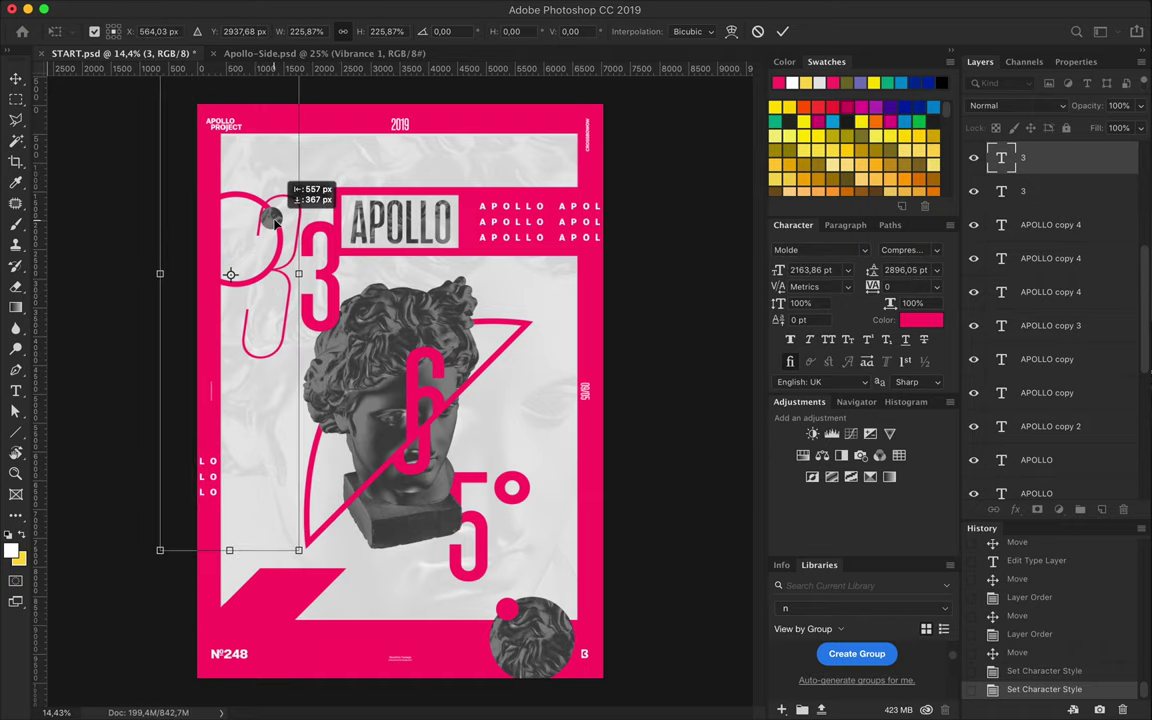
drag(276, 222, 324, 229)
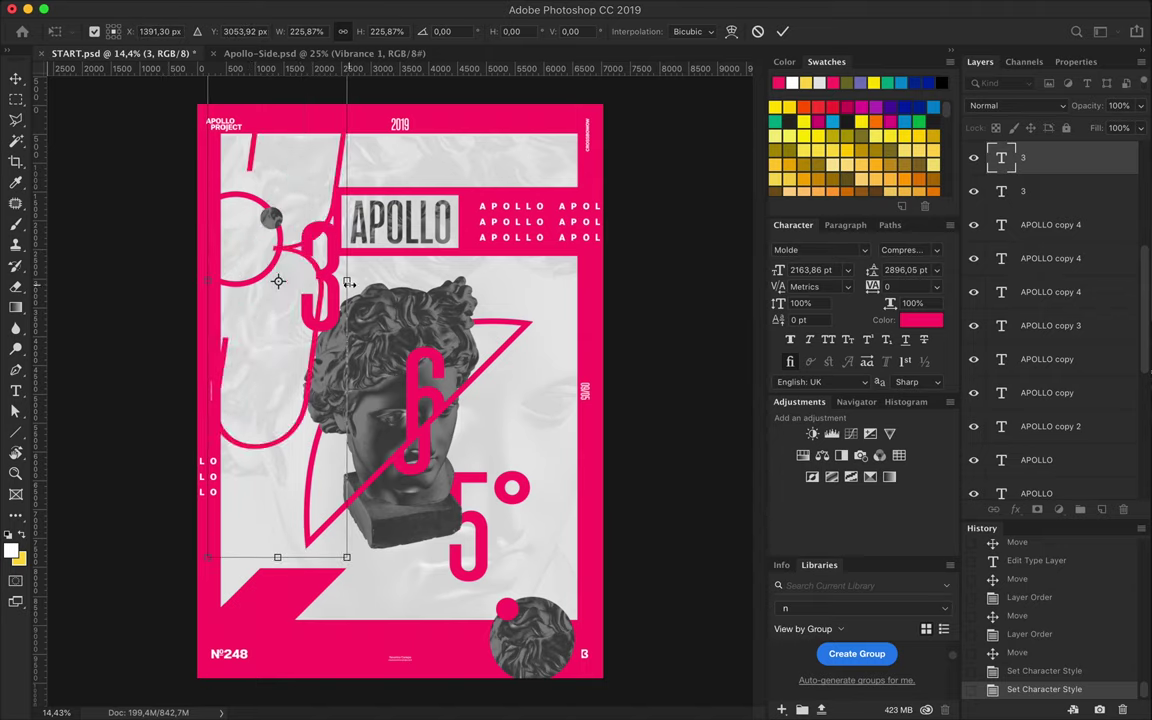
drag(346, 283, 357, 283)
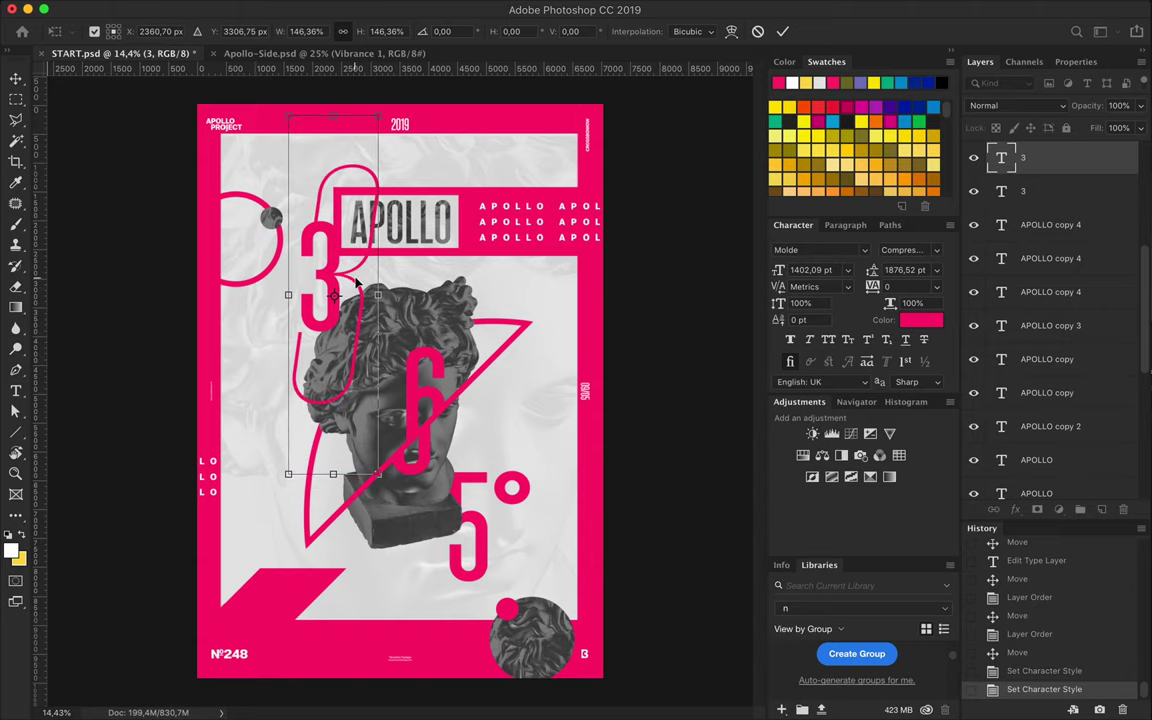
key(Return)
right_click(1040, 157)
click(840, 400)
Clear the thin 3 around the APOLLO area, then delete the thin 3 layer
key(m)
mouse_move(345, 195)
mouse_down()
mouse_move(455, 247)
mouse_move(338, 193)
mouse_up()
key(Delete)
key(ctrl+d)
key(v)
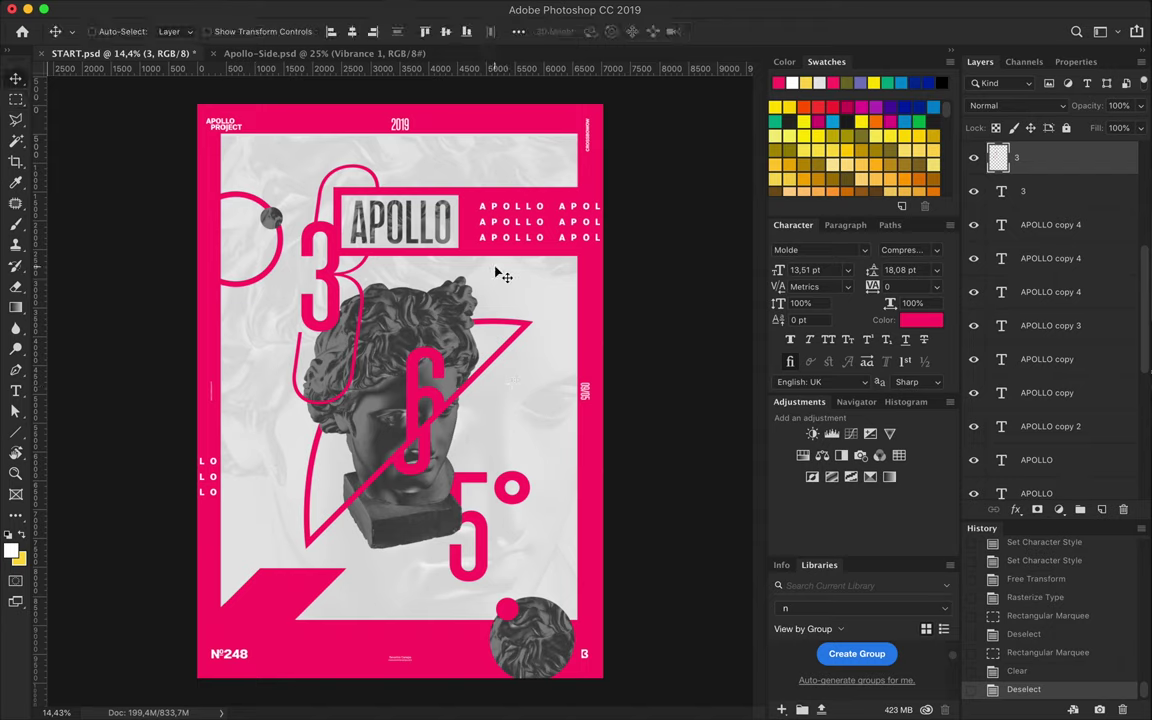
key(ctrl+z)
key(ctrl+d)
key(Delete)
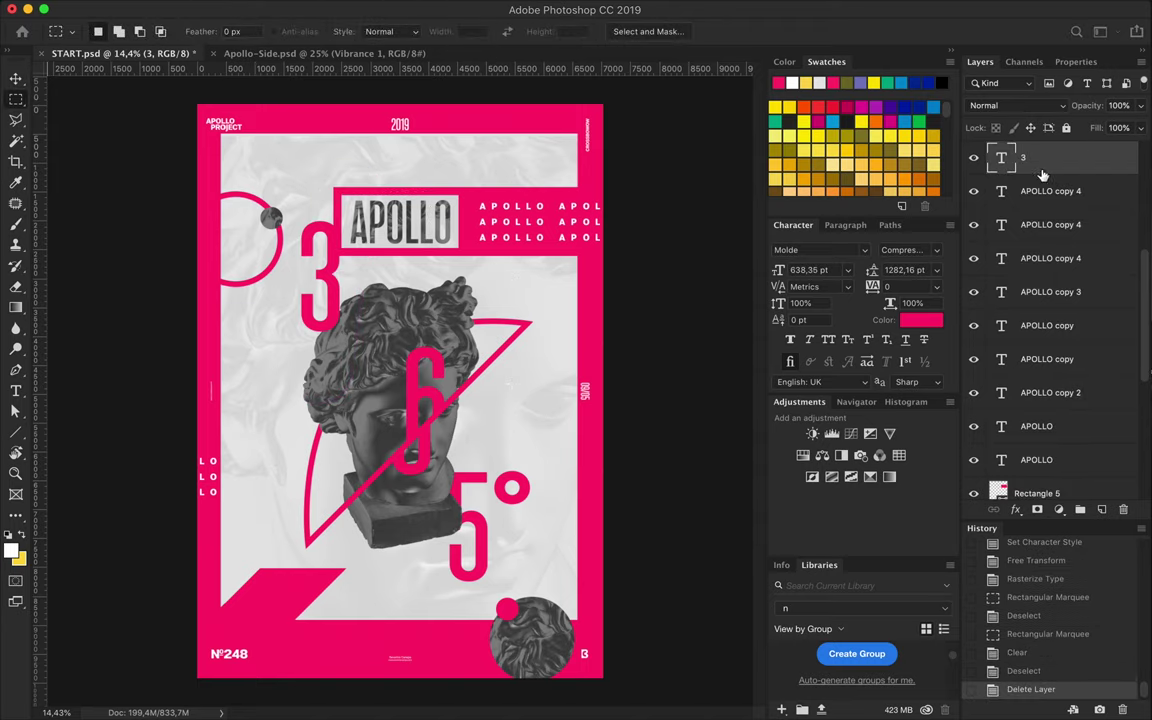
drag(337, 271, 337, 292)
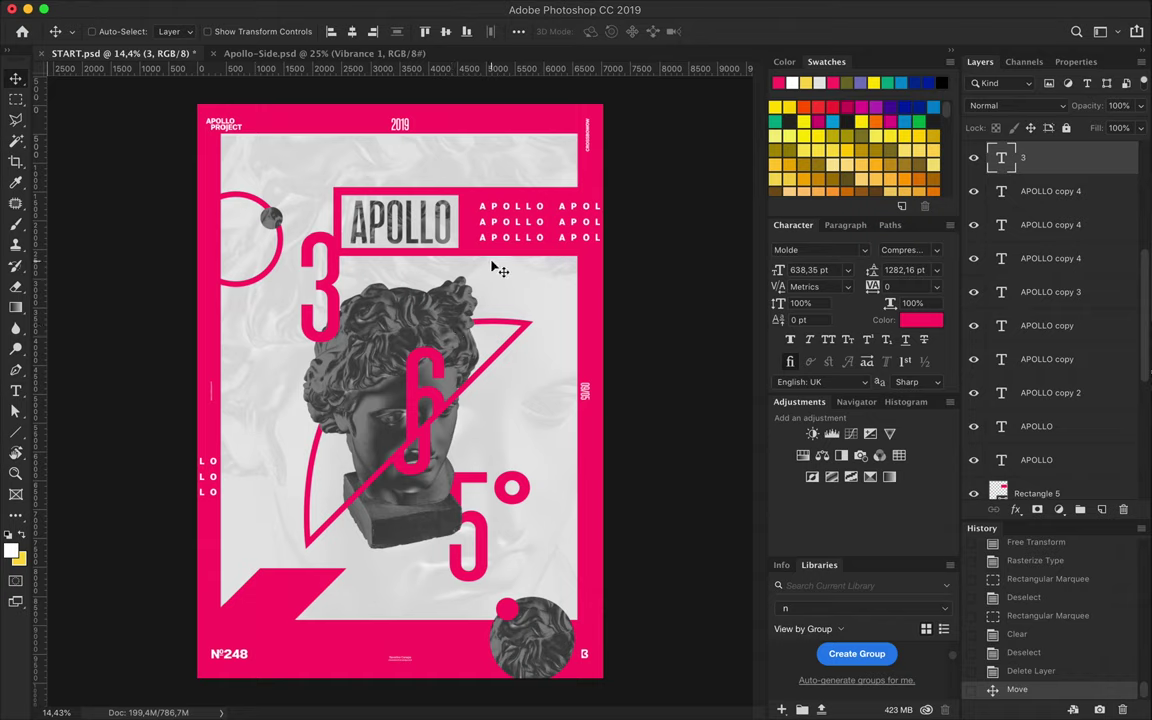
Duplicate the diagonal pink band up to the poster's top-right corner
mouse_move(497, 270)
mouse_down()
mouse_move(445, 230)
mouse_move(536, 143)
mouse_move(410, 132)
mouse_up()
key(ctrl+t)
key(Return)
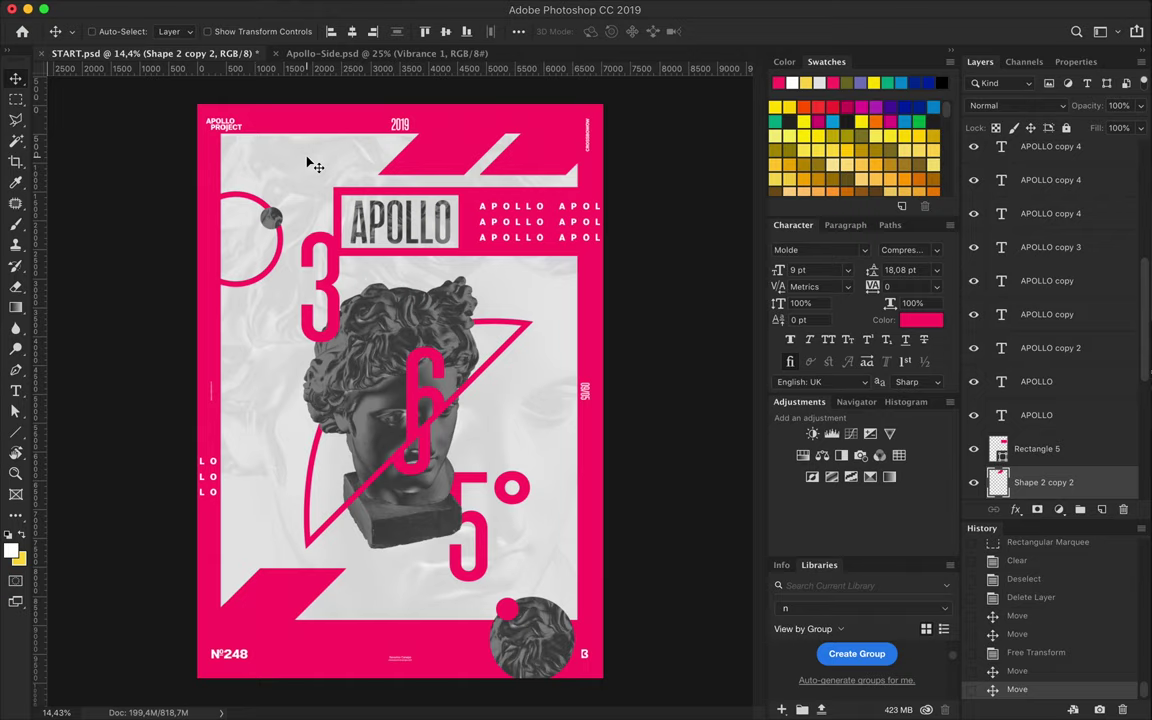
Add a layer mask to the pink frame layer, trying then undoing a black fill
click(309, 115)
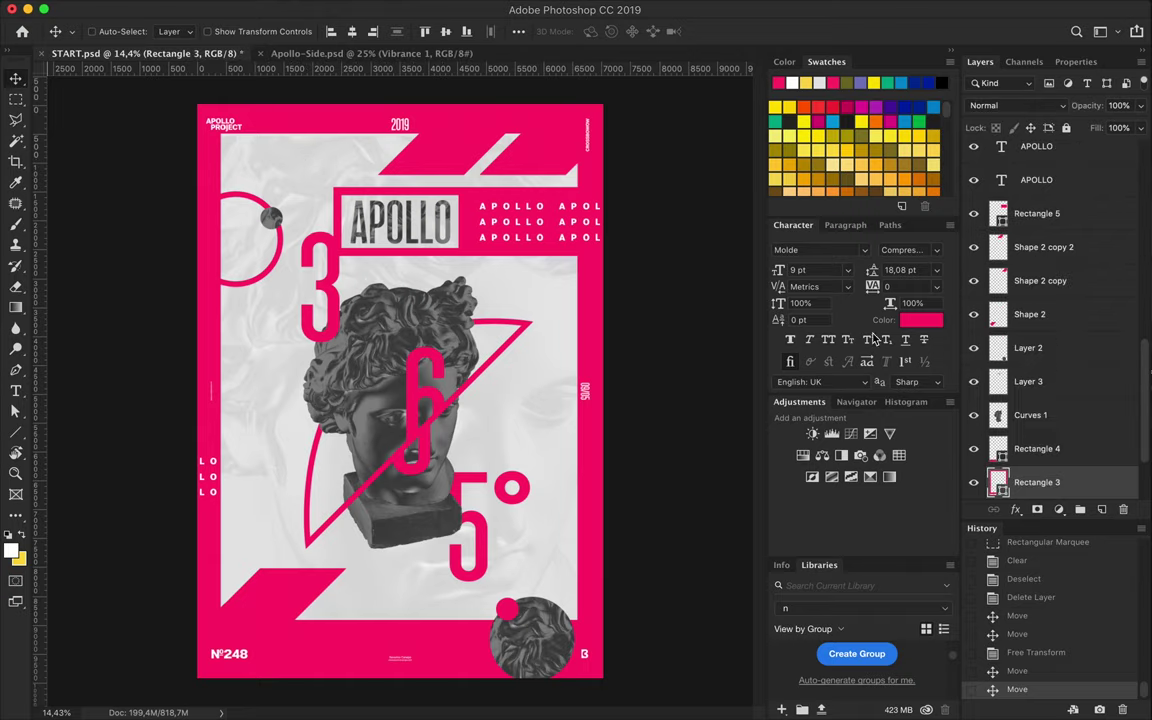
click(1037, 509)
key(m)
key(u)
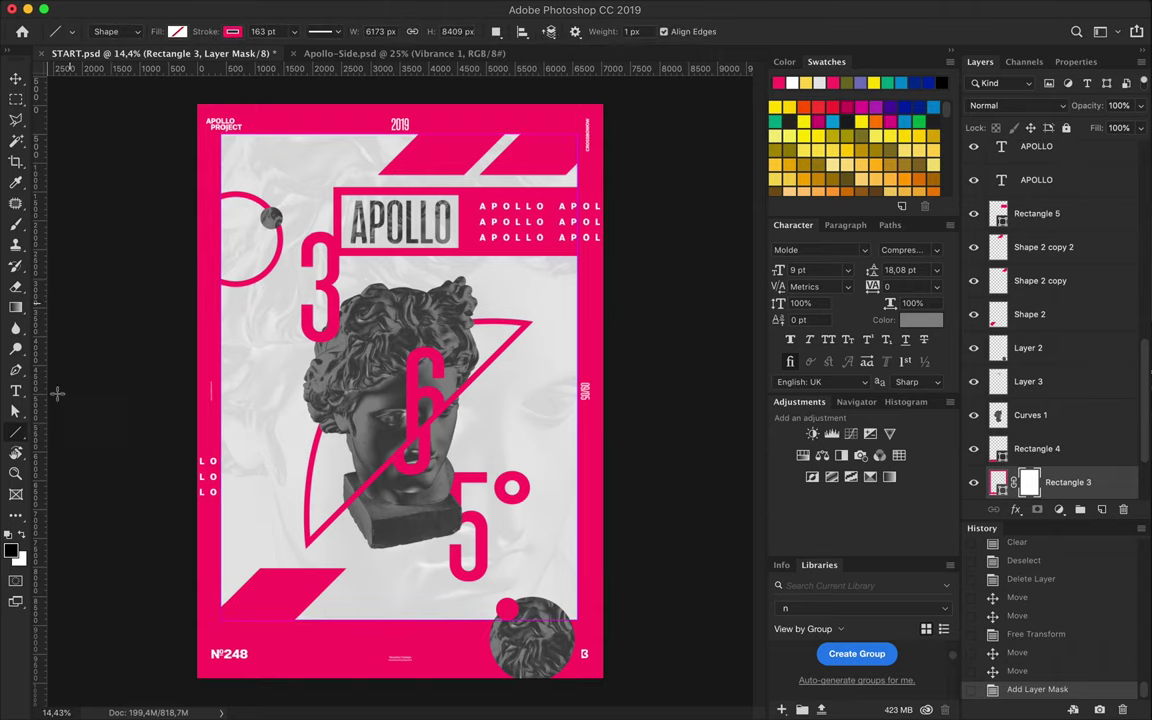
click(177, 31)
click(95, 95)
click(511, 150)
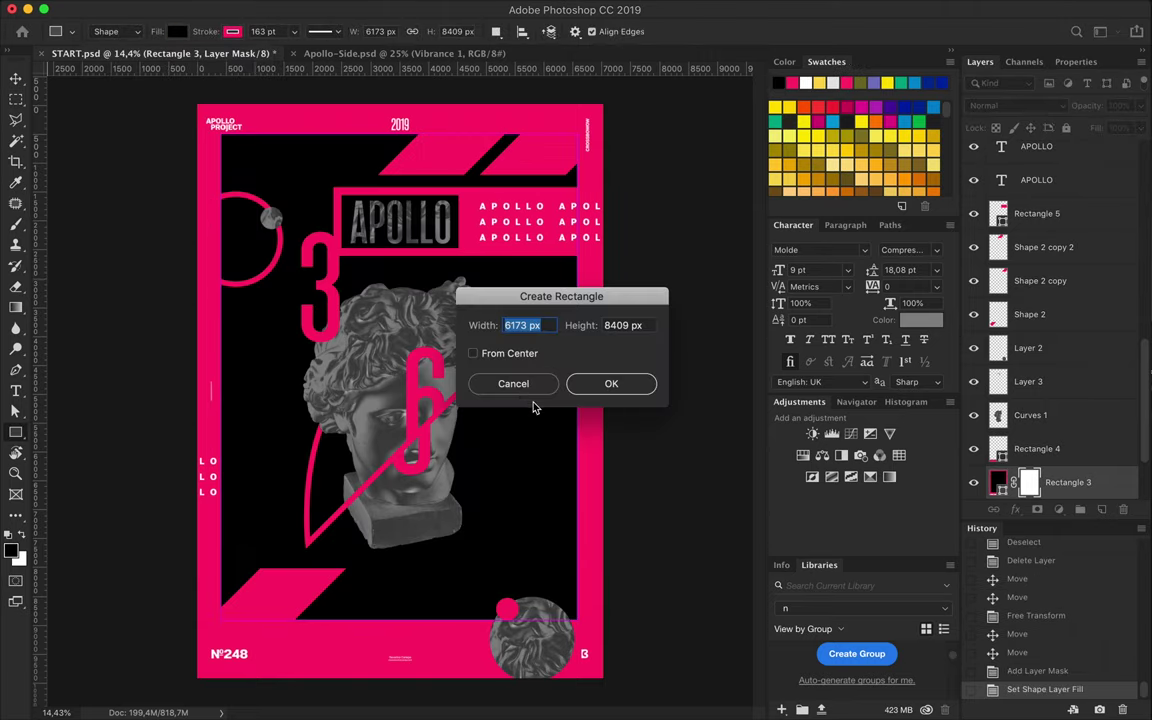
click(506, 380)
key(ctrl+z)
Try removing the frame's pink stroke, undo it, and target the frame's mask
click(232, 31)
click(200, 150)
click(511, 150)
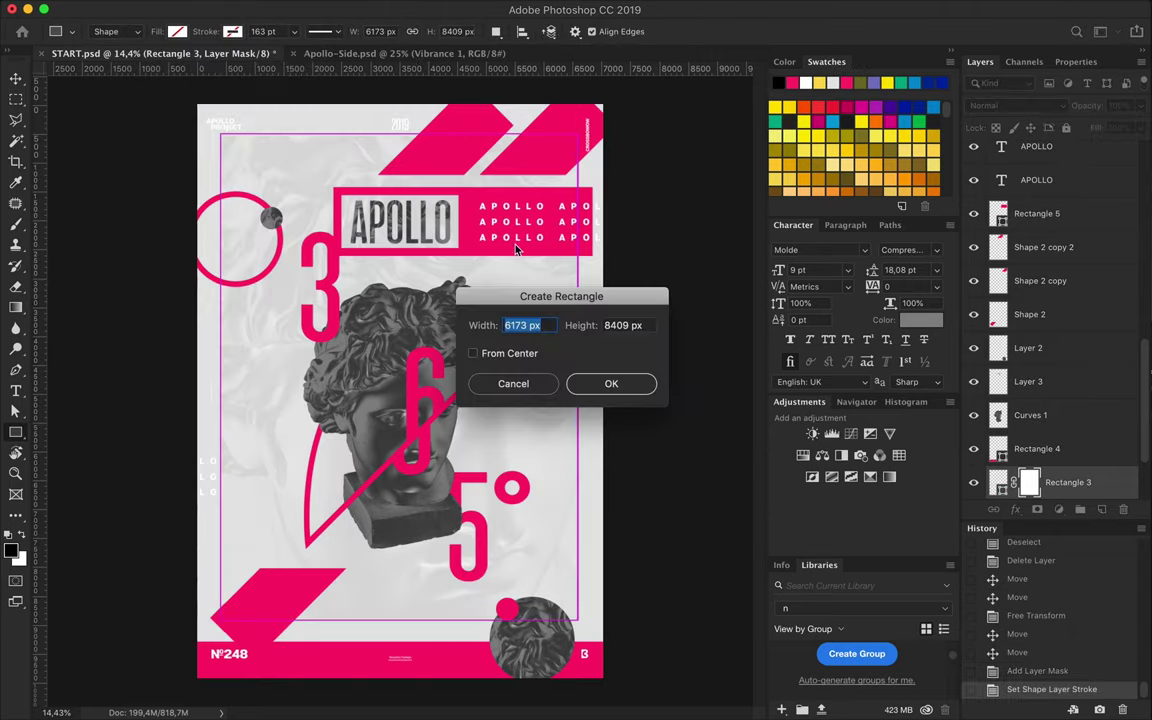
click(514, 386)
key(ctrl+z)
click(1028, 483)
Draw a black, strokeless Rectangle 6 at the top-left and place it above the frame layer
key(a)
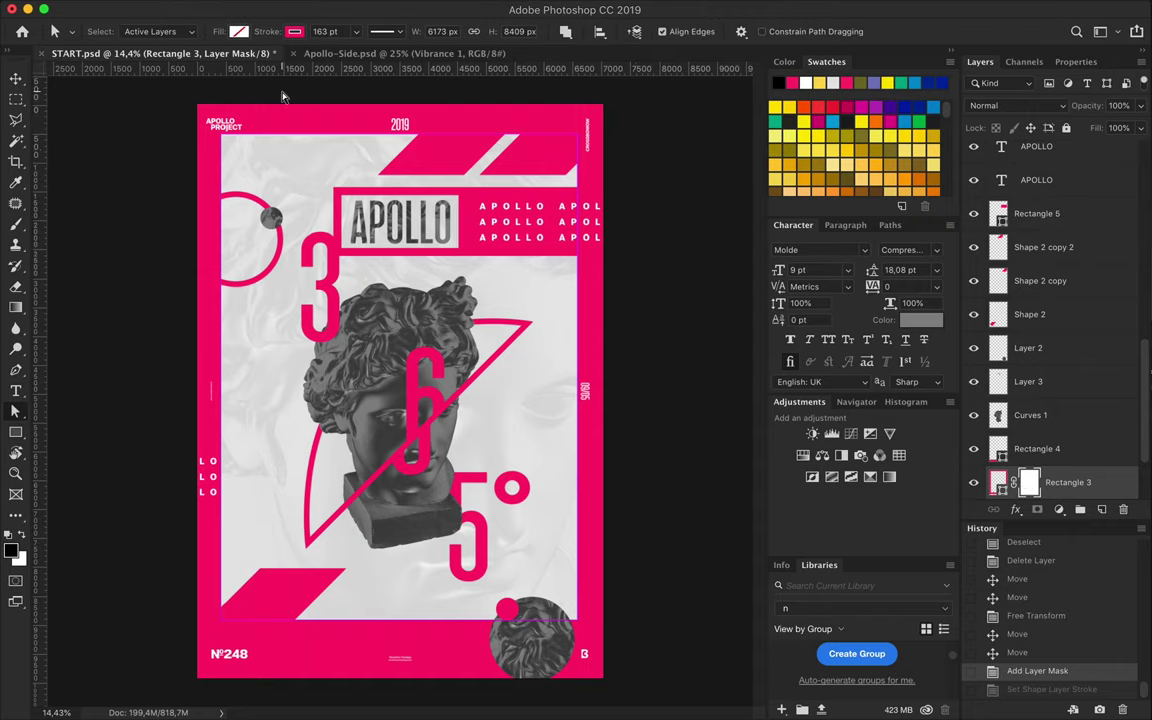
key(u)
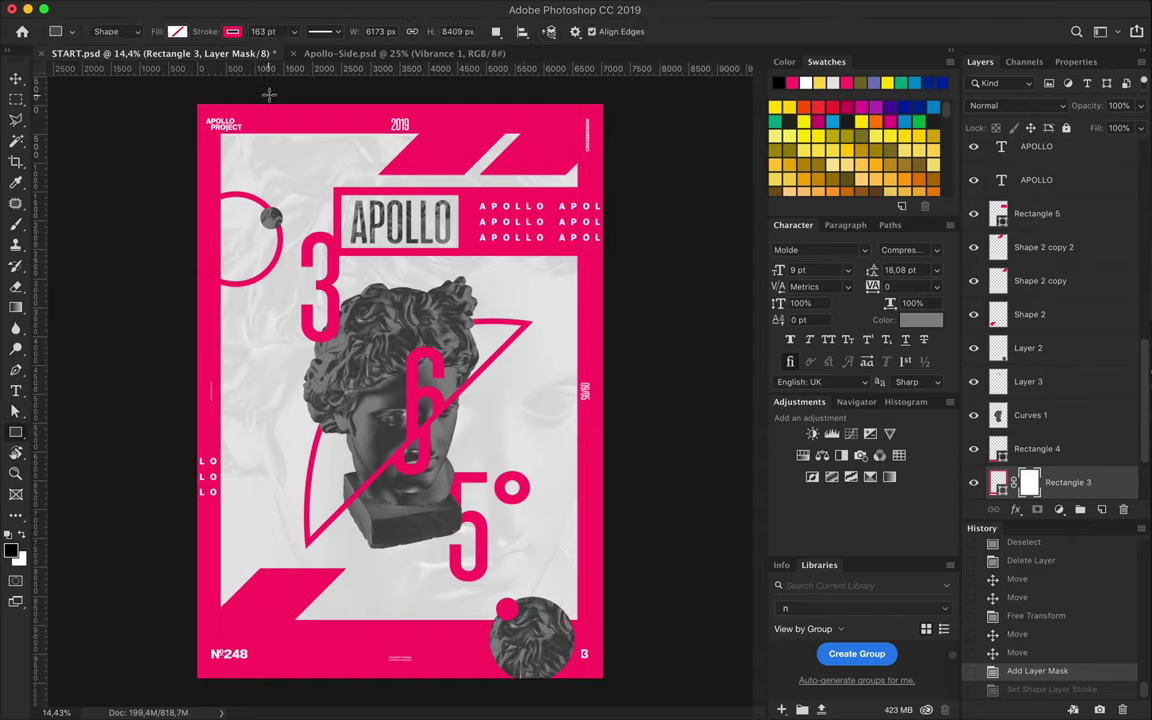
drag(268, 95, 326, 140)
click(233, 31)
click(135, 97)
click(176, 31)
click(170, 105)
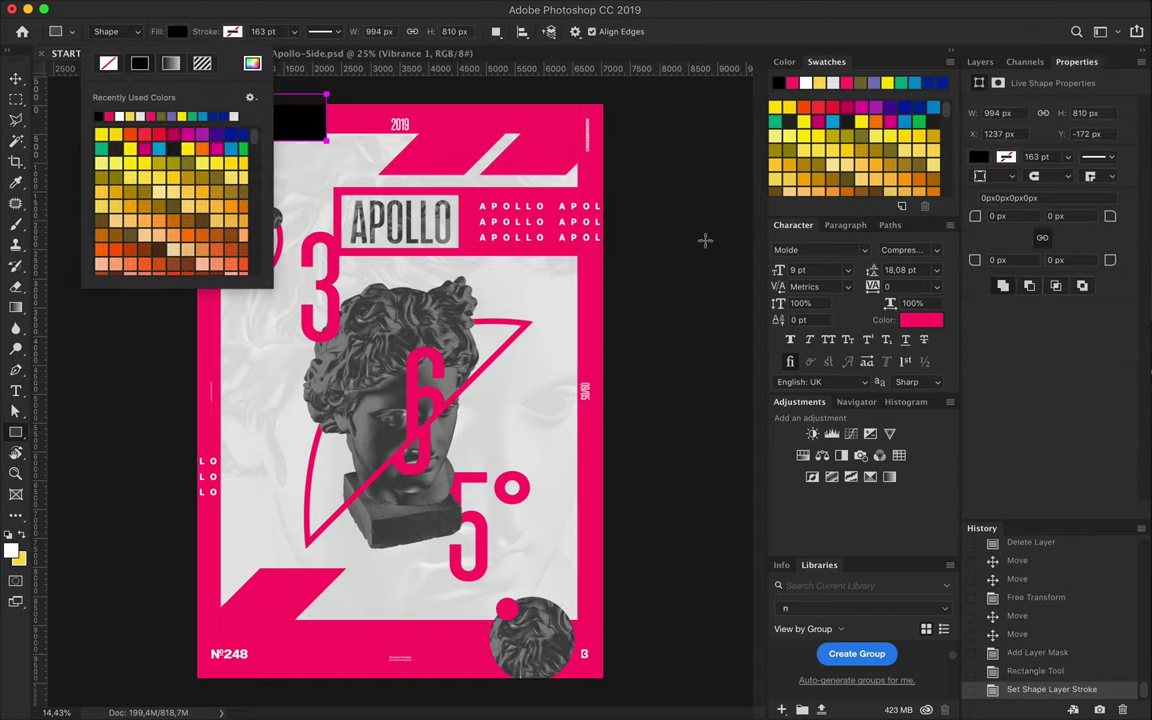
click(981, 61)
drag(1013, 402, 663, 260)
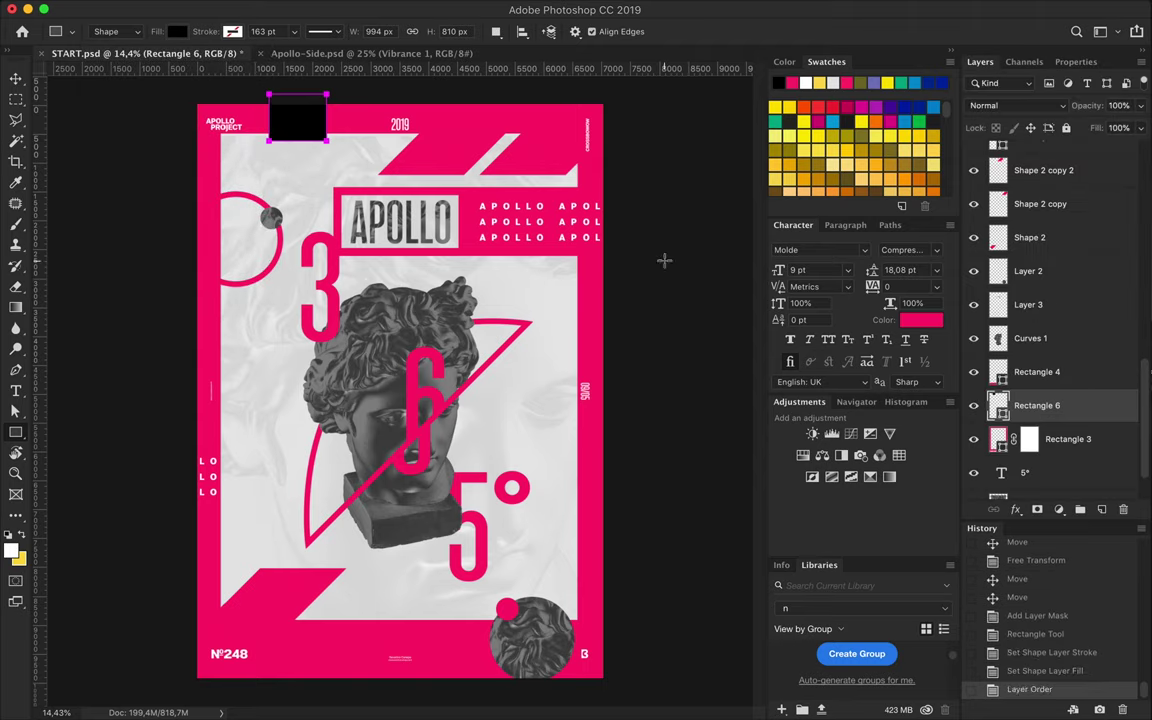
double_click(1029, 438)
click(988, 62)
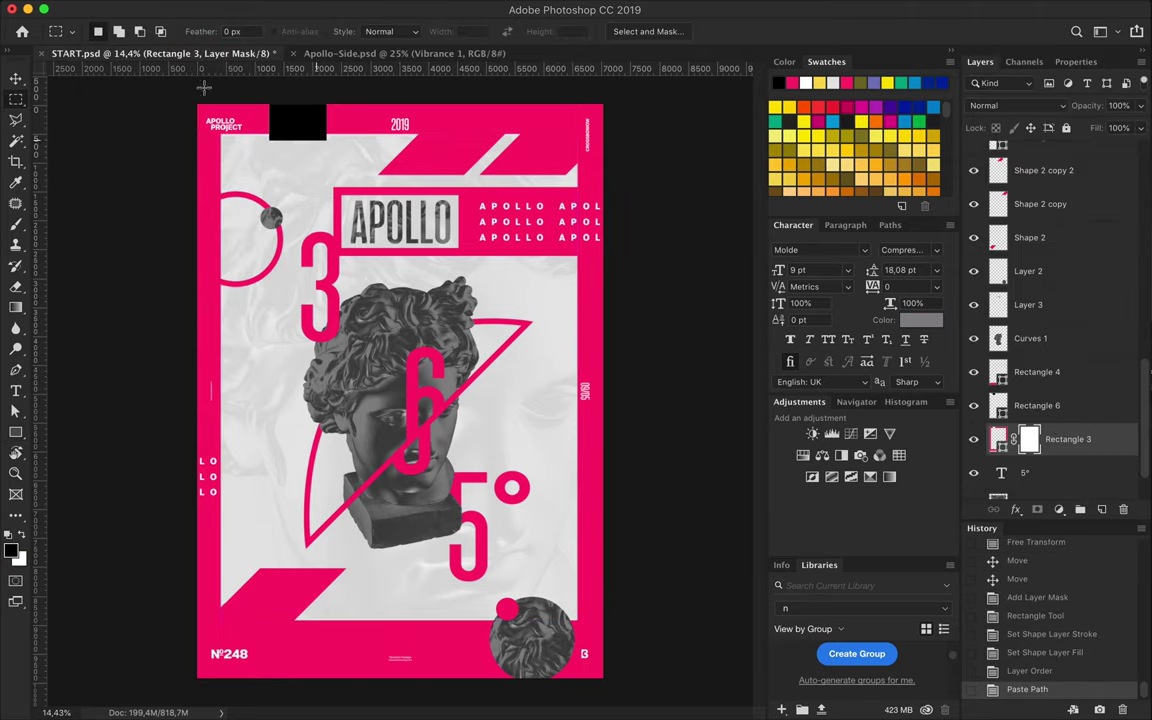
Discard the extra top-left rectangles and bring up the Brush tool's presets
drag(327, 137, 327, 138)
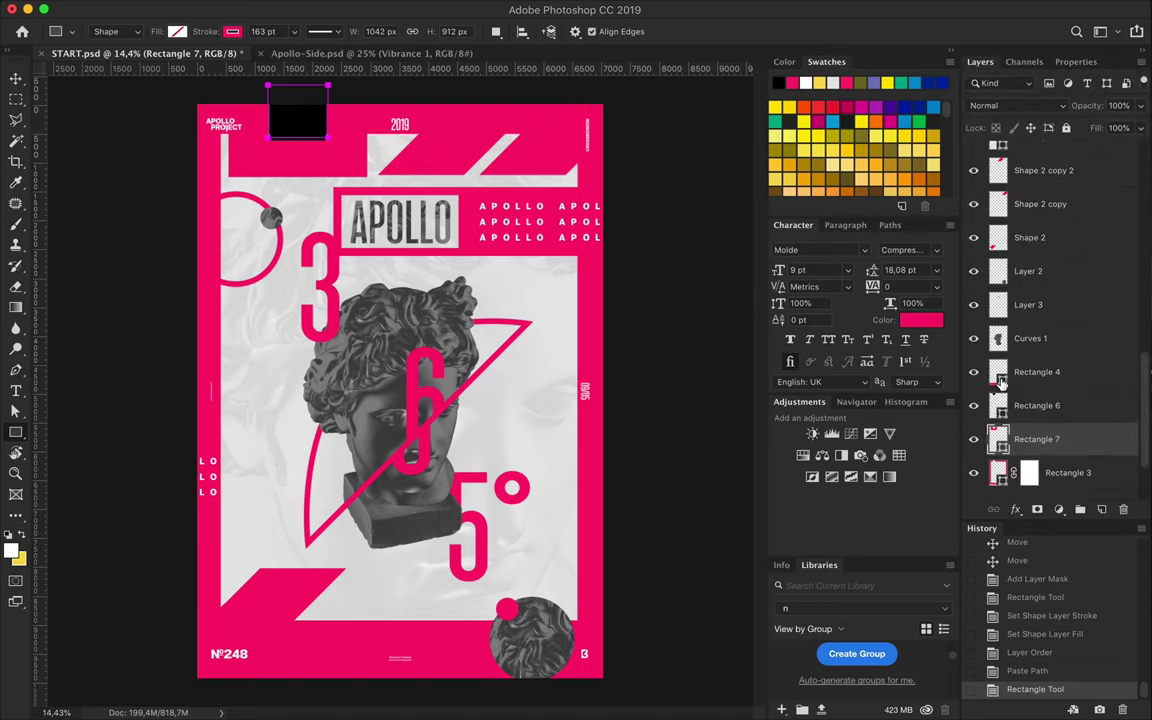
key(ctrl+alt+z)
key(ctrl+alt+z)
key(ctrl+alt+z)
key(ctrl+alt+z)
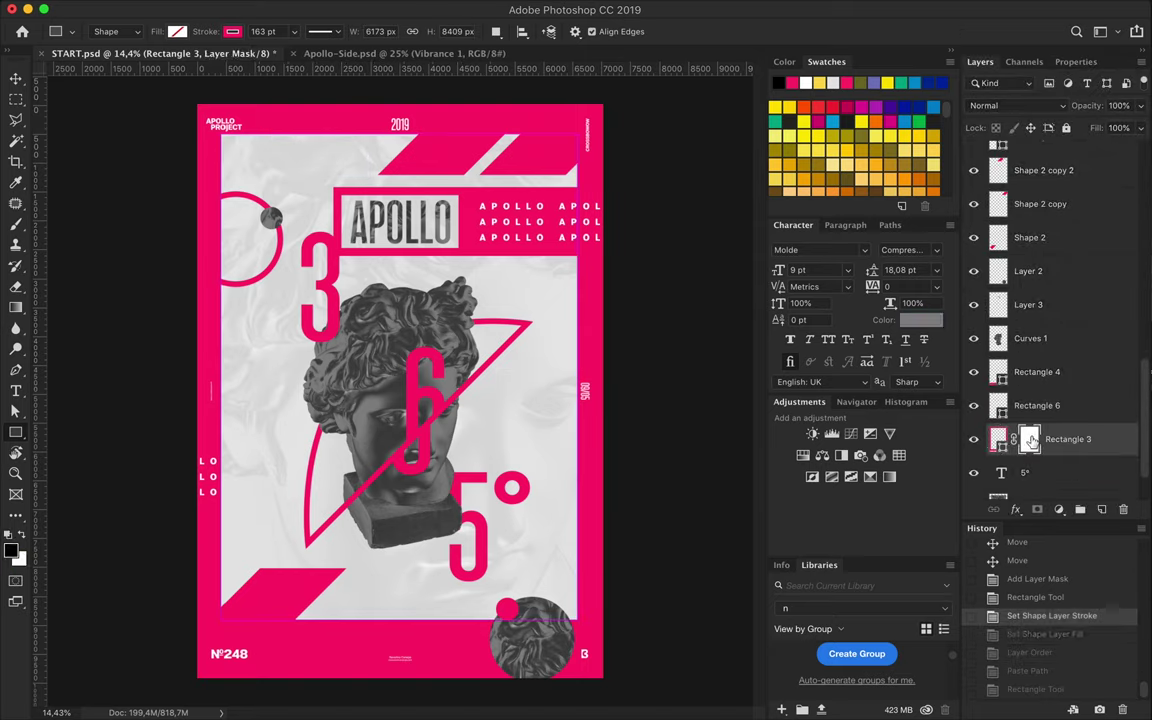
key(b)
click(620, 430)
key(ctrl+z)
key(u)
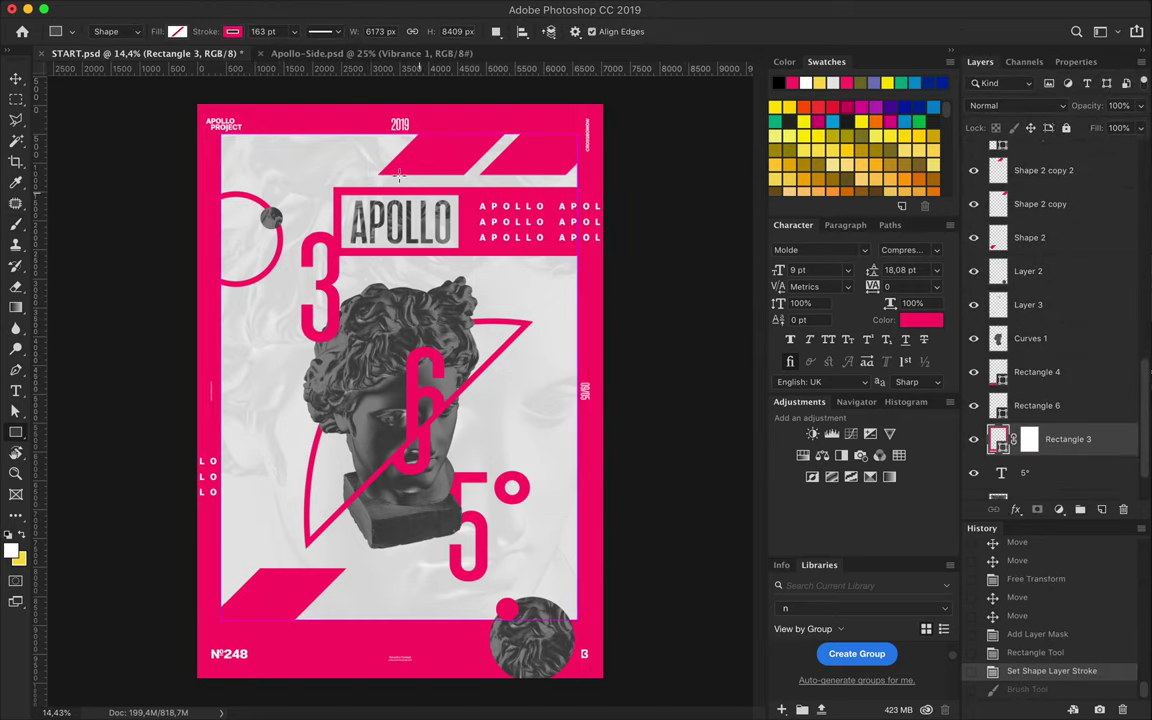
drag(398, 175, 200, 120)
key(ctrl+z)
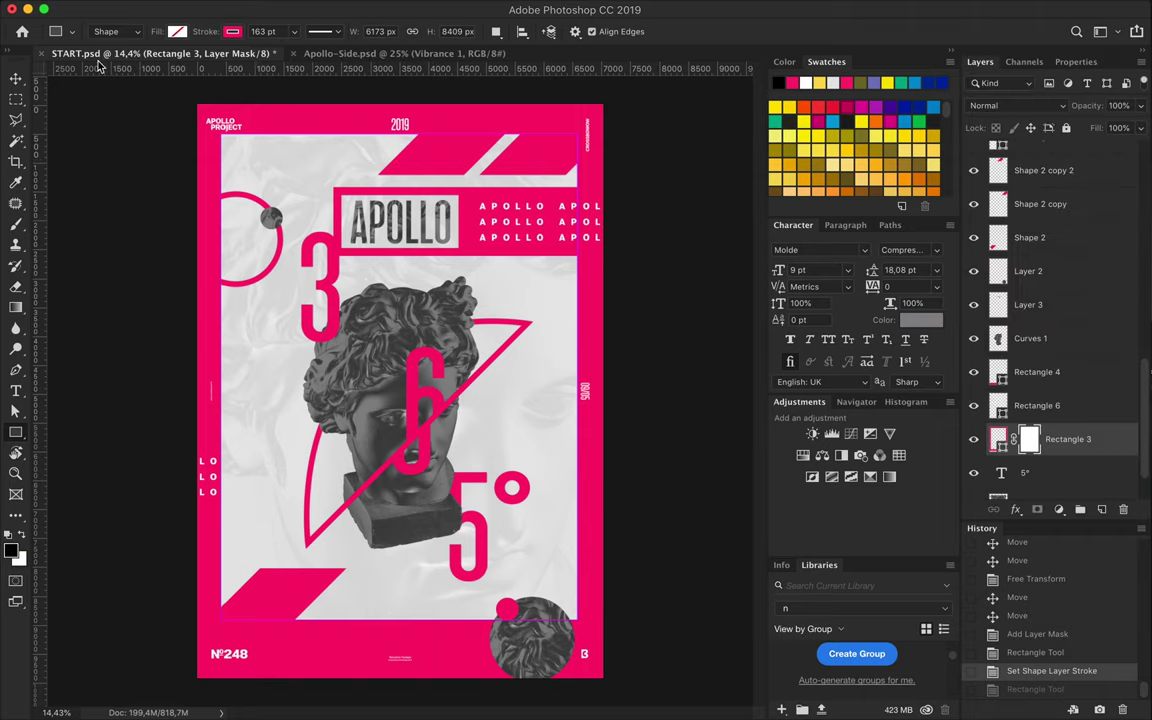
key(b)
click(114, 31)
Try stamping a gap on the frame top with a hard square 22-pixel brush, then undo it
scroll(146, 318, down, 5)
scroll(146, 318, down, 5)
scroll(146, 318, down, 5)
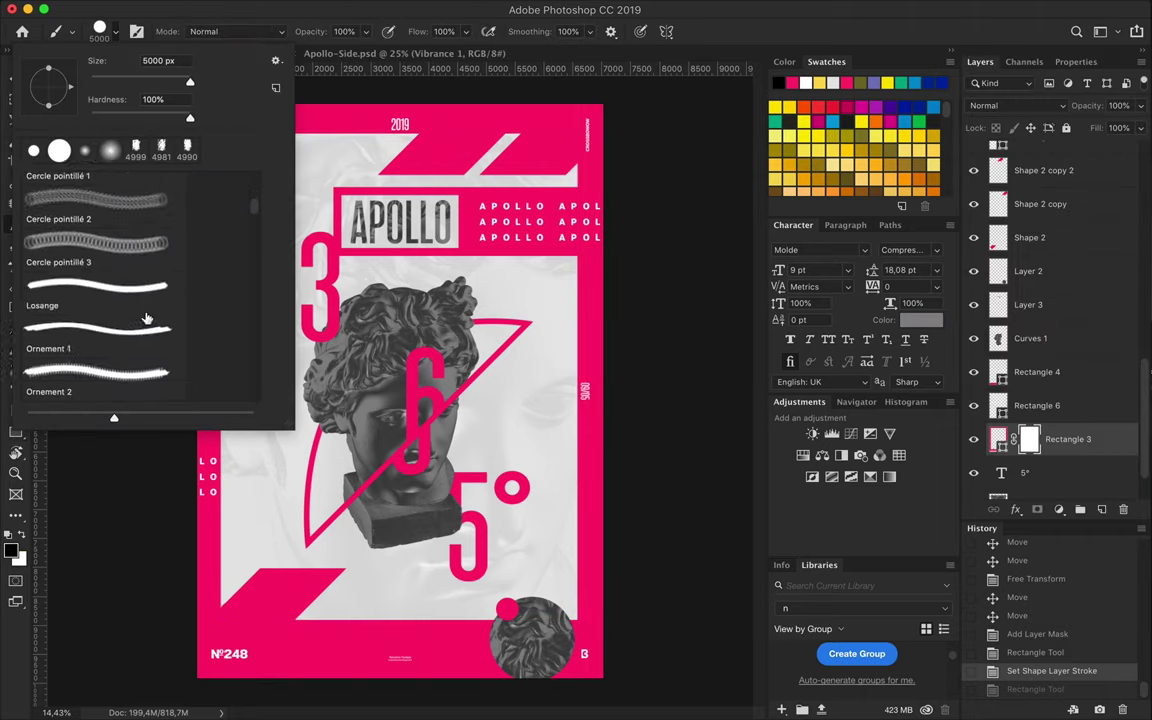
scroll(146, 318, down, 5)
scroll(118, 340, down, 5)
scroll(118, 340, down, 5)
scroll(113, 340, down, 5)
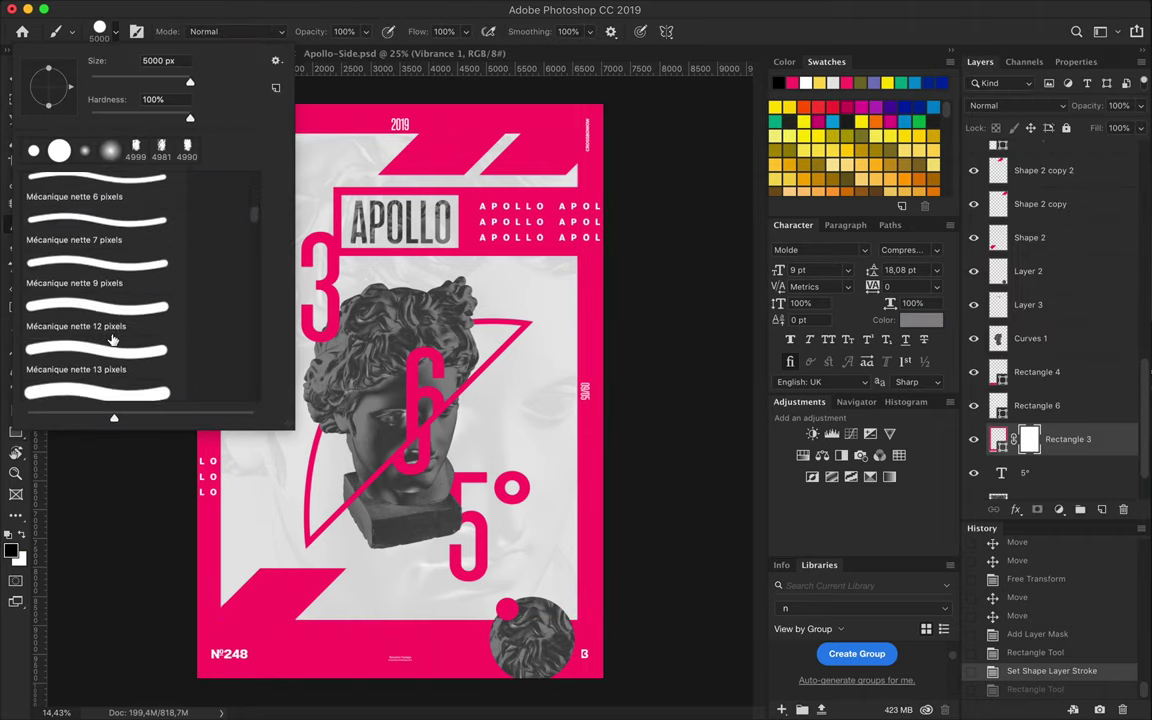
scroll(113, 340, down, 5)
scroll(110, 350, down, 5)
scroll(105, 360, down, 5)
scroll(99, 376, down, 5)
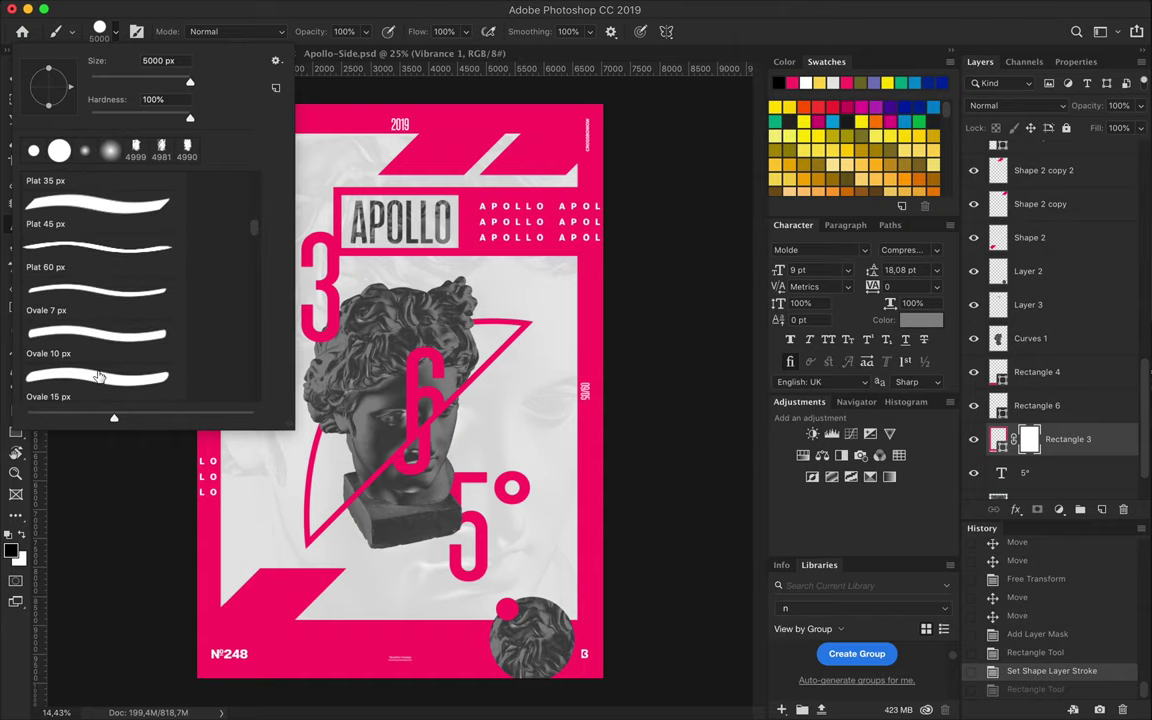
scroll(99, 376, down, 5)
scroll(98, 301, down, 5)
scroll(98, 305, down, 5)
scroll(99, 310, down, 5)
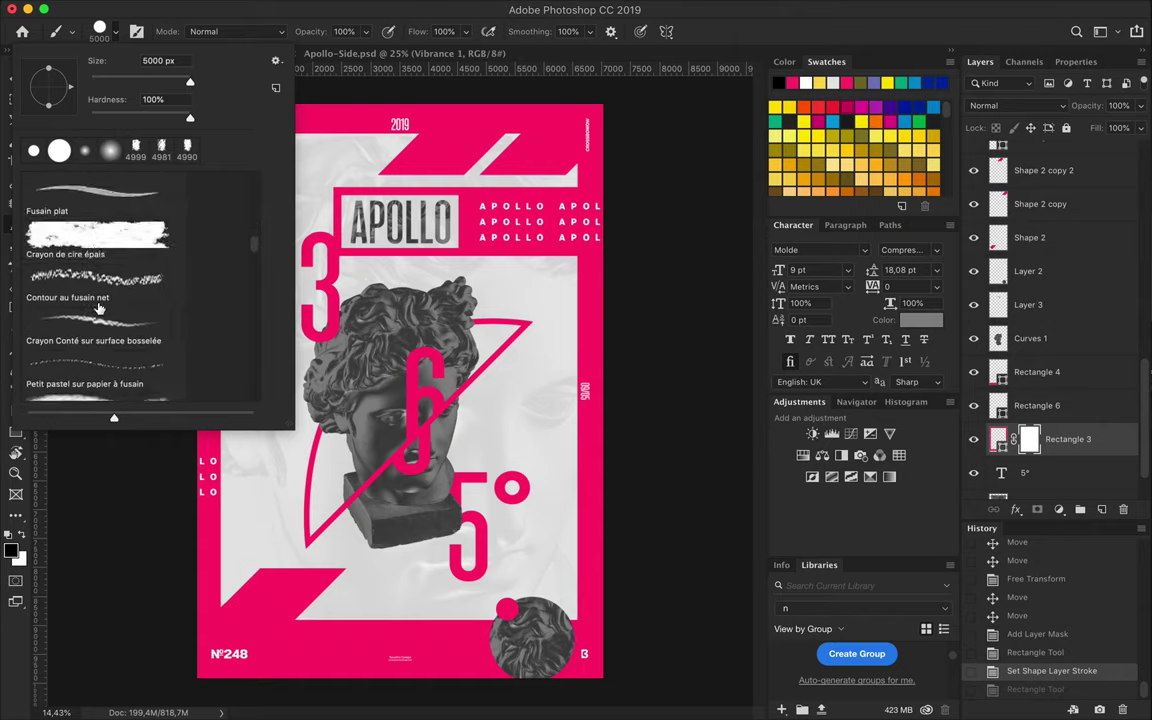
scroll(99, 310, down, 5)
scroll(98, 300, down, 5)
scroll(98, 292, down, 5)
scroll(97, 284, down, 5)
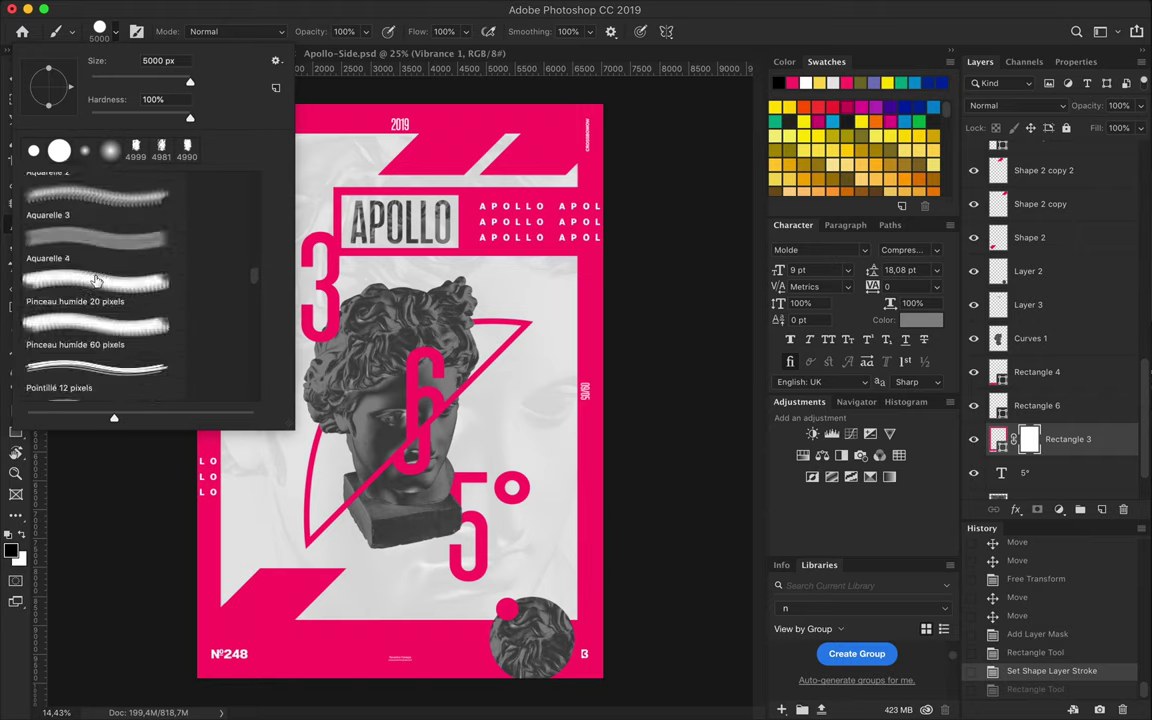
scroll(97, 281, down, 5)
scroll(97, 281, down, 5)
click(95, 287)
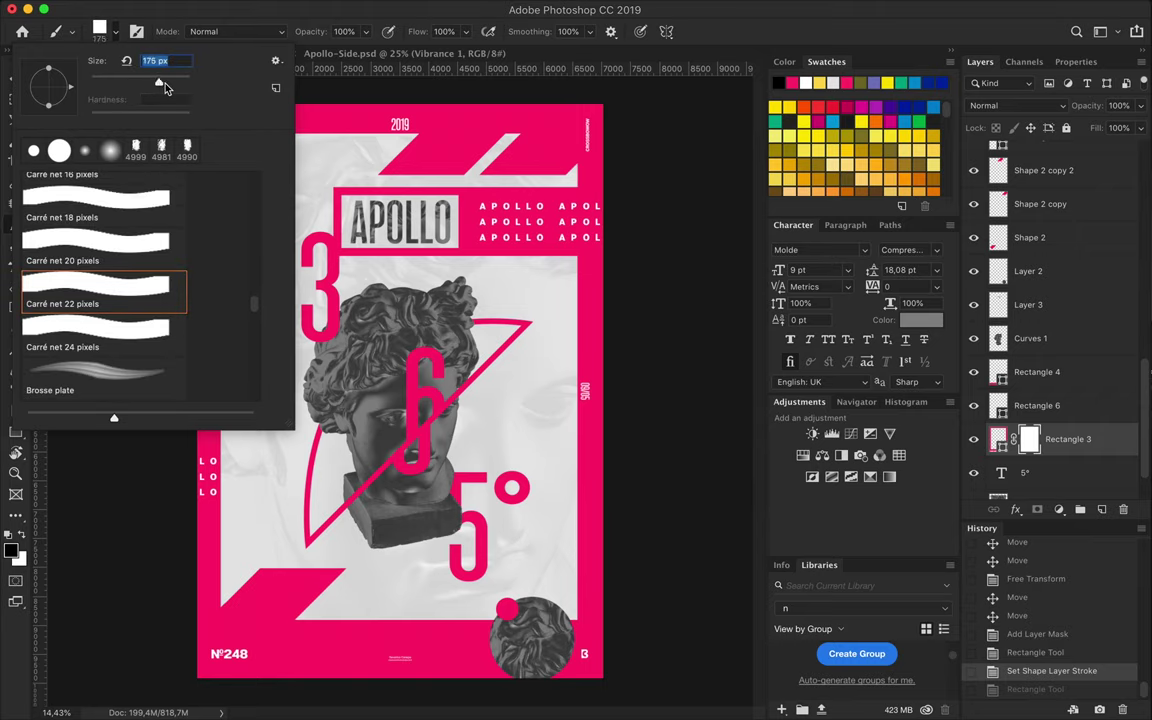
key(Return)
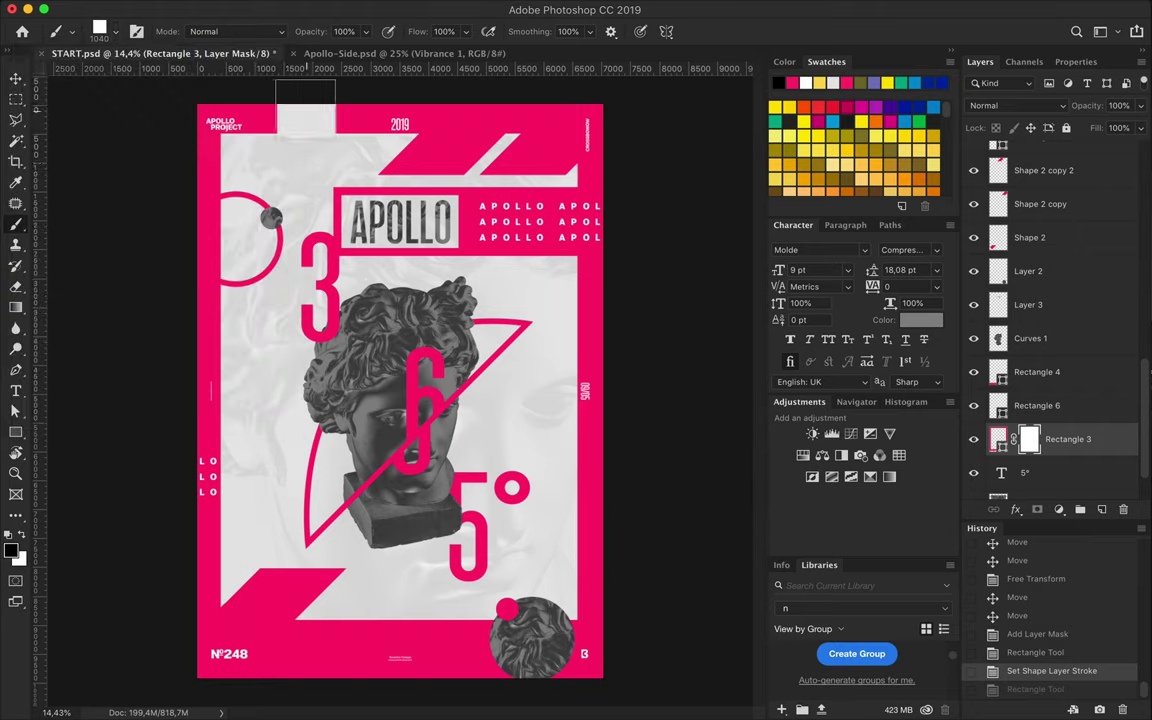
click(490, 183)
scroll(490, 183, up, 3)
scroll(490, 183, up, 2)
key(ctrl+z)
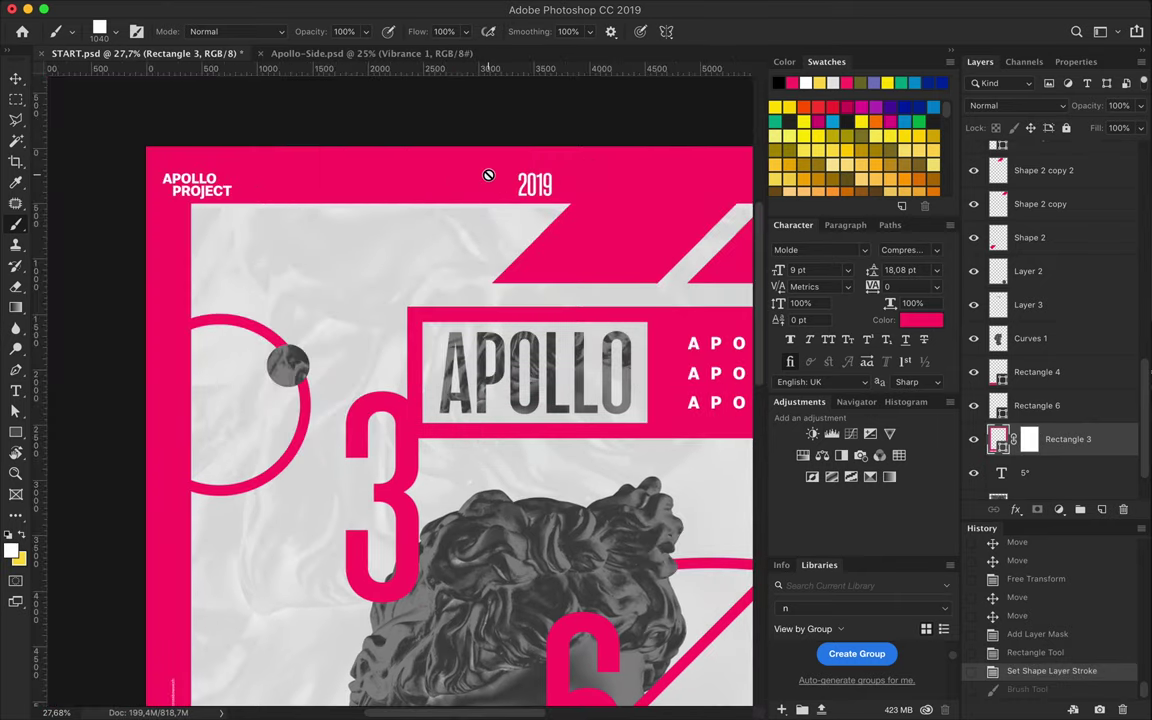
Cut a gap into the frame's top edge by marquee-selecting it and filling with the Paint Bucket
key(m)
click(407, 95)
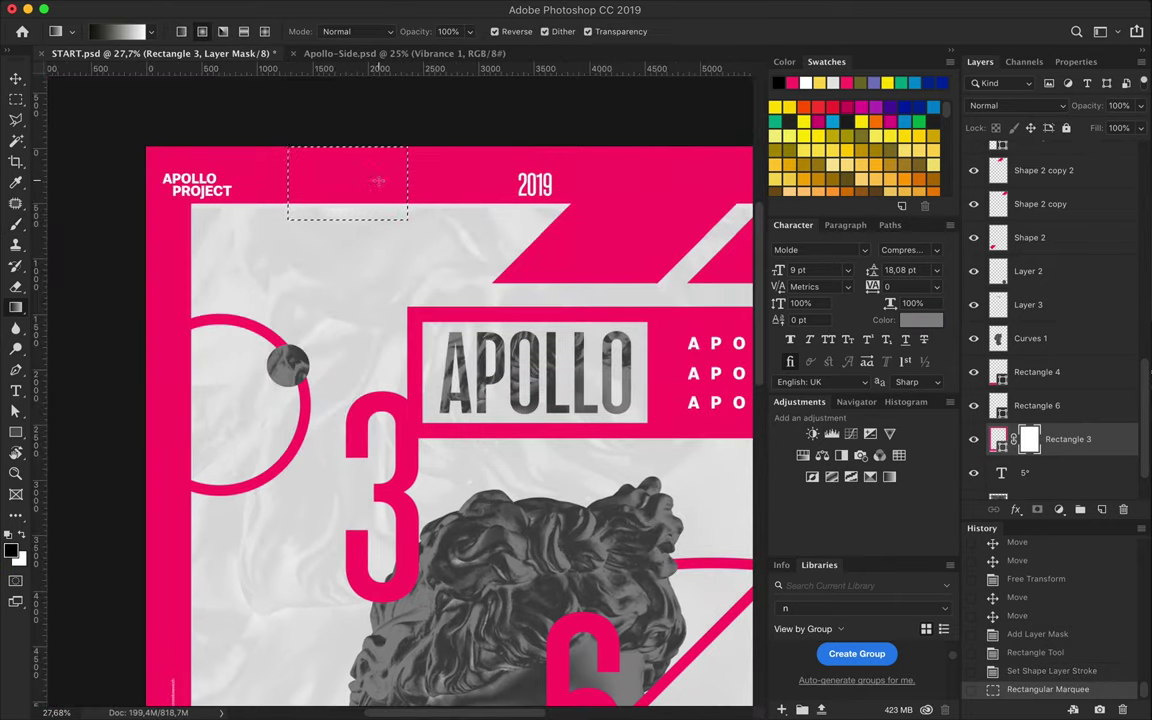
right_click(16, 307)
click(80, 291)
click(318, 190)
Paint striped notches out of the frame's right edge beside the 5°
scroll(566, 323, down, 2)
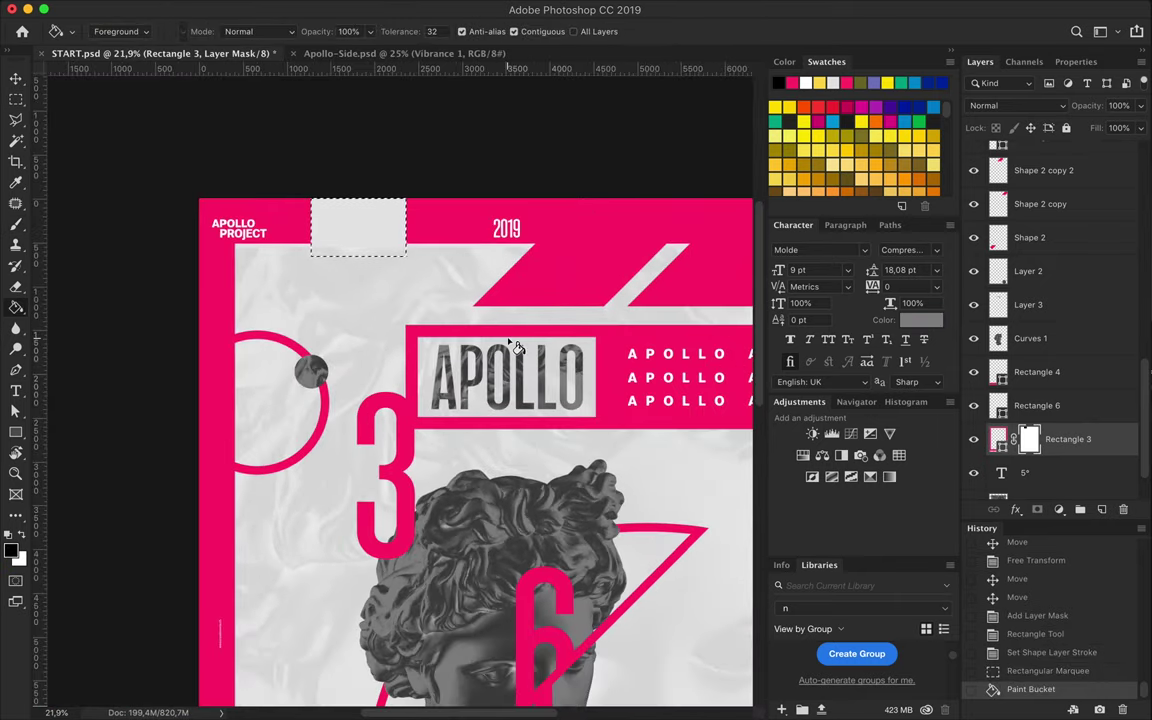
scroll(540, 323, down, 3)
key(m)
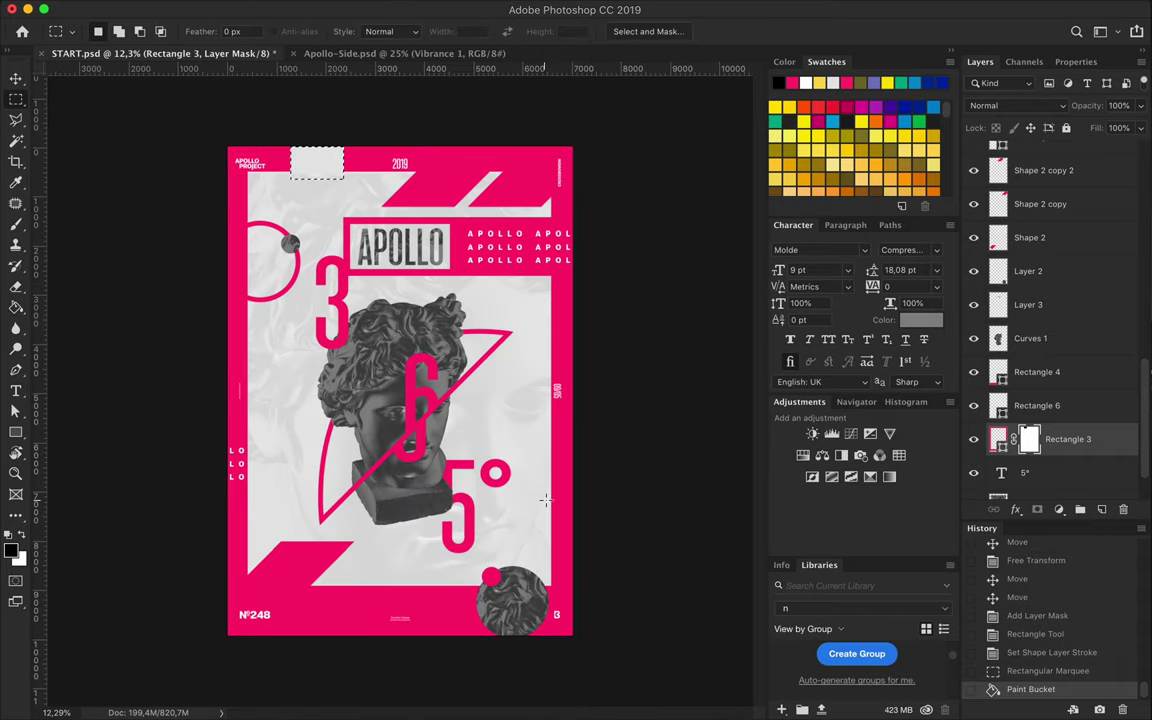
drag(583, 487, 585, 520)
mouse_move(549, 527)
mouse_down()
mouse_move(579, 532)
mouse_move(571, 463)
mouse_up()
Deselect and save the poster document
key(b)
key(m)
key(ctrl+d)
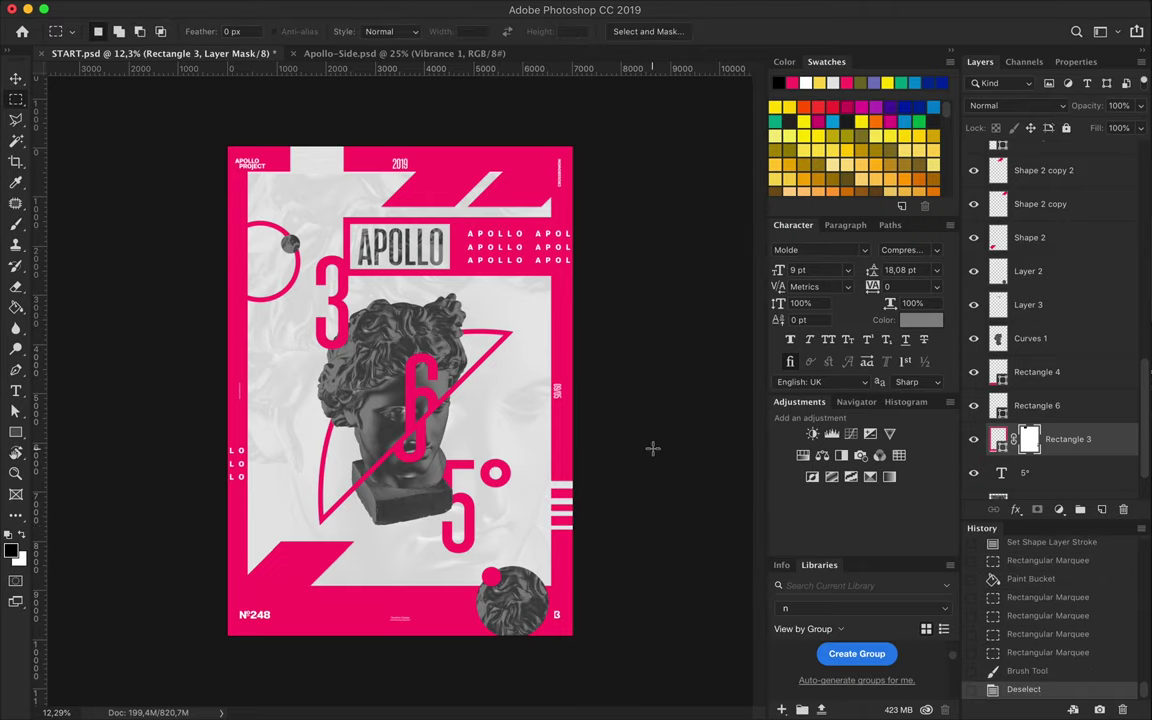
key(ctrl+s)
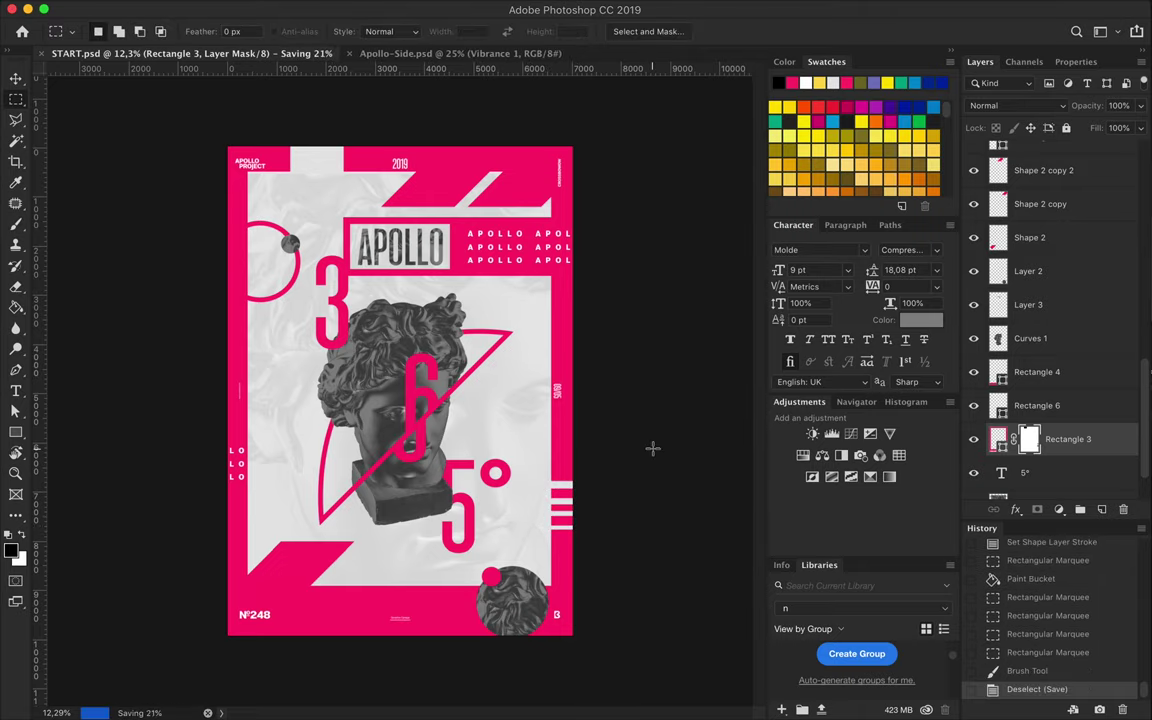
Paste a marble texture strip as a new layer and lay it horizontally across the left frame edge
scroll(500, 390, up, 2)
scroll(367, 323, up, 2)
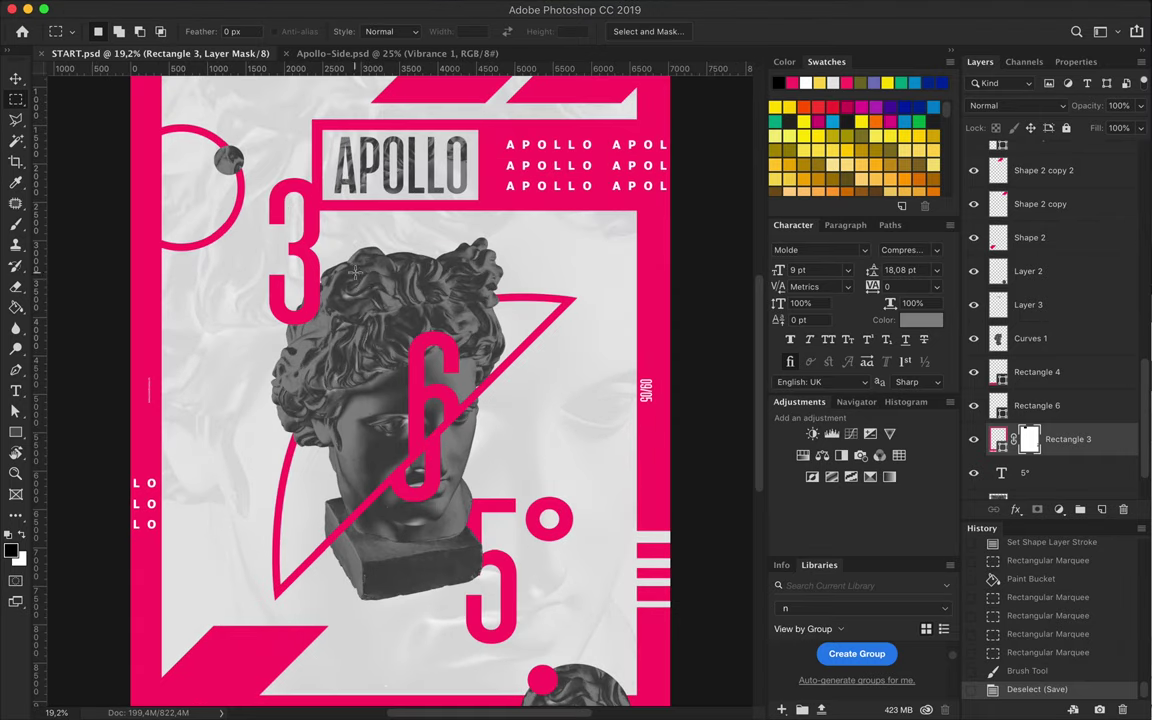
drag(355, 270, 340, 400)
key(ctrl+v)
key(v)
mouse_move(212, 300)
mouse_down()
mouse_move(178, 288)
mouse_move(95, 330)
mouse_up()
scroll(300, 330, down, 2)
key(Return)
drag(240, 325, 268, 335)
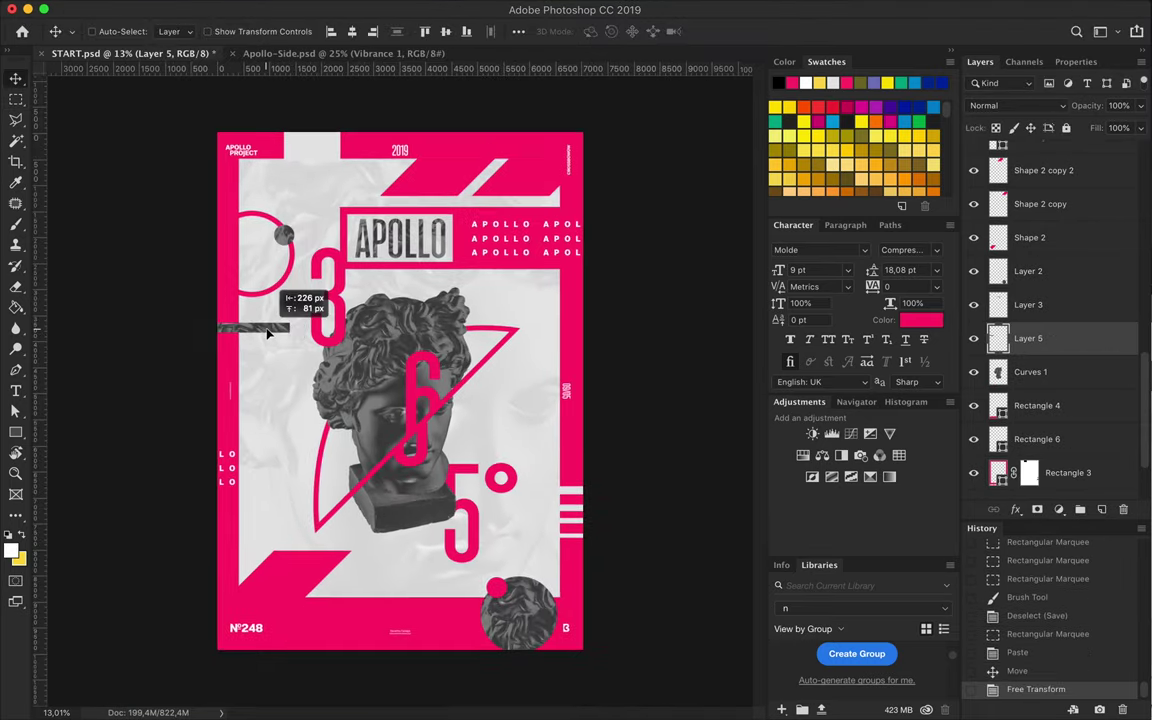
Add a marble block beside the 6 and a copy of the strip on the top edge, brought to front
key(m)
drag(302, 296, 455, 325)
key(ctrl+v)
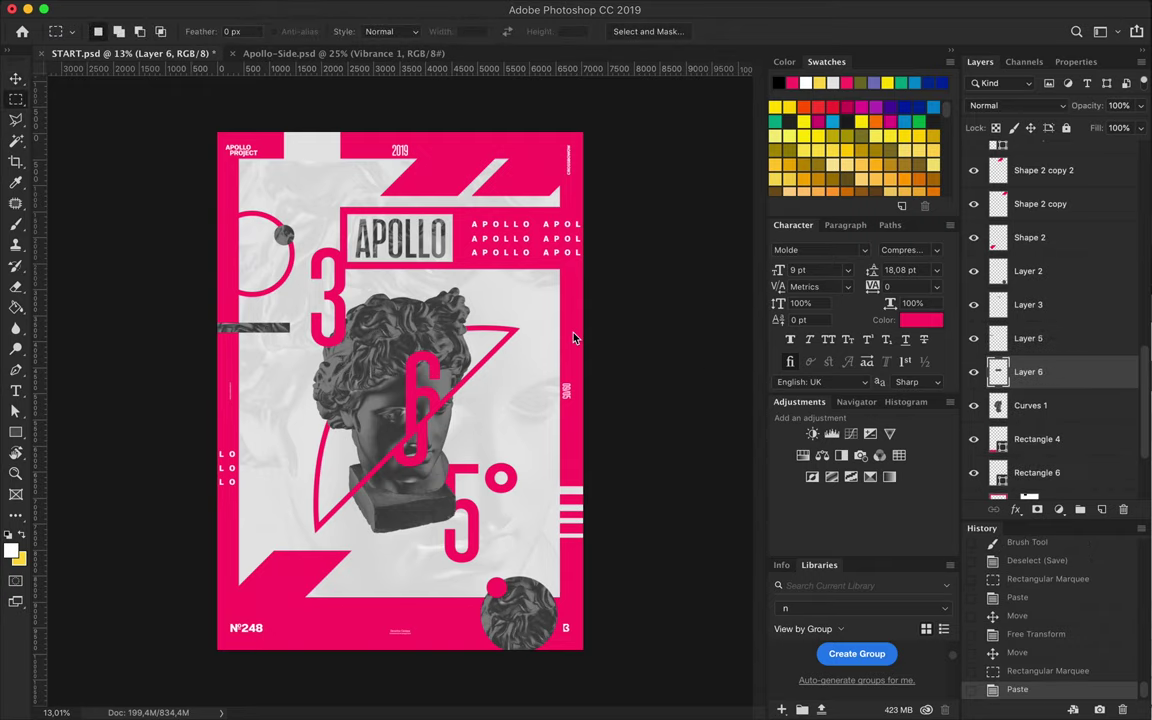
key(v)
drag(573, 338, 330, 657)
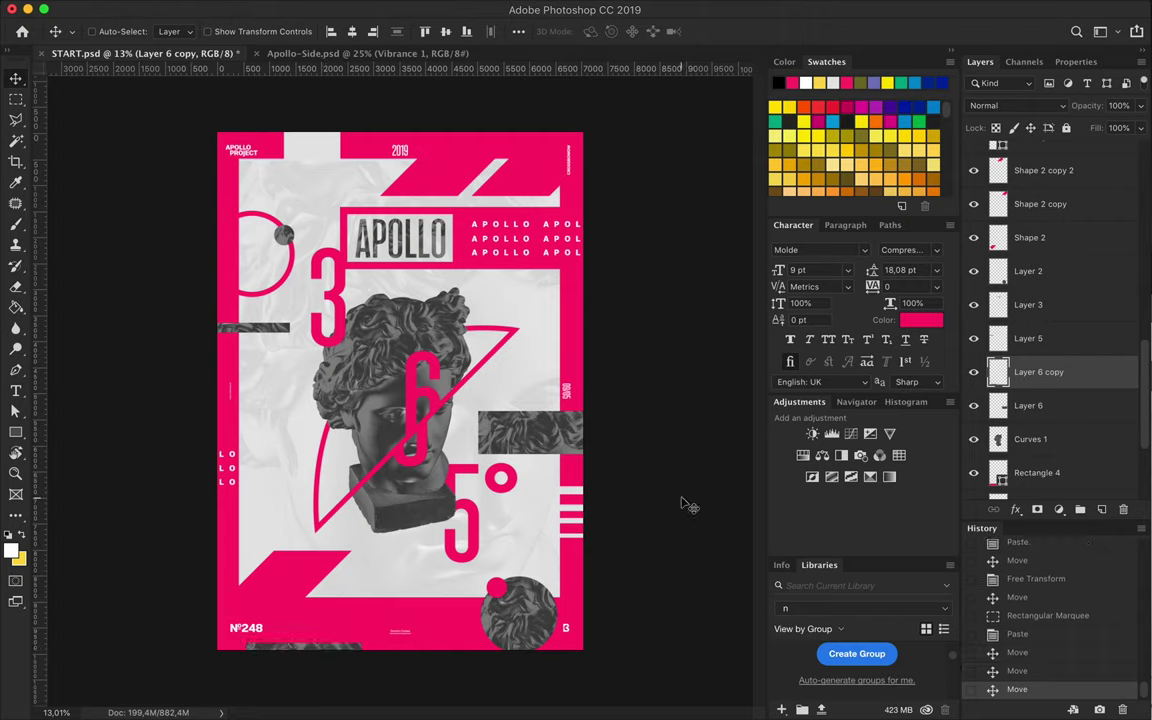
drag(255, 327, 570, 140)
key(ctrl+shift+bracketright)
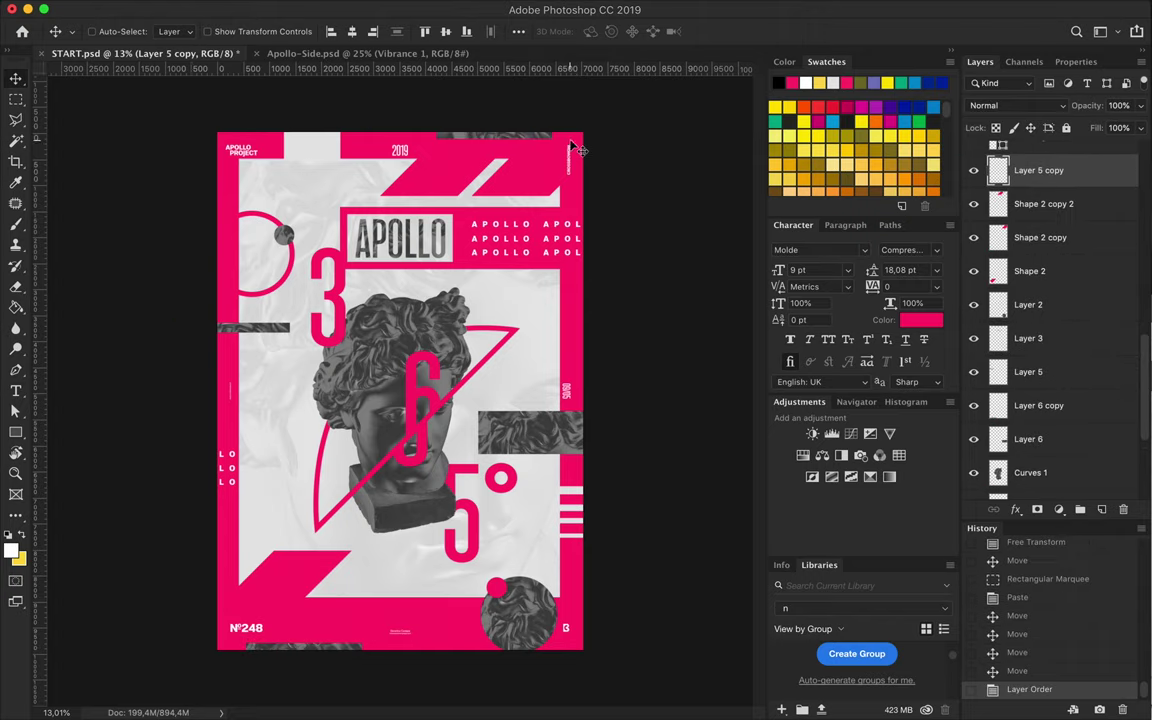
Copy a thin marble piece and stack short stripes of it to the statue's left
key(m)
drag(340, 262, 400, 290)
key(ctrl+c)
key(ctrl+v)
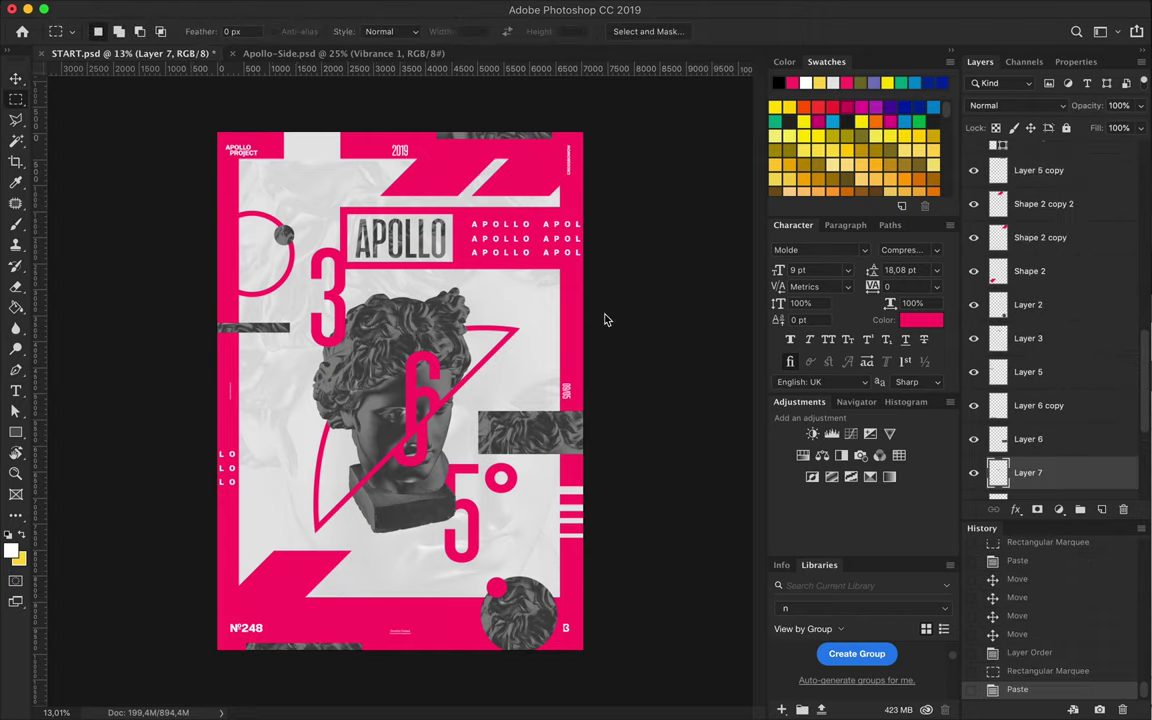
key(v)
mouse_move(607, 319)
mouse_down()
mouse_move(283, 393)
mouse_move(283, 530)
mouse_up()
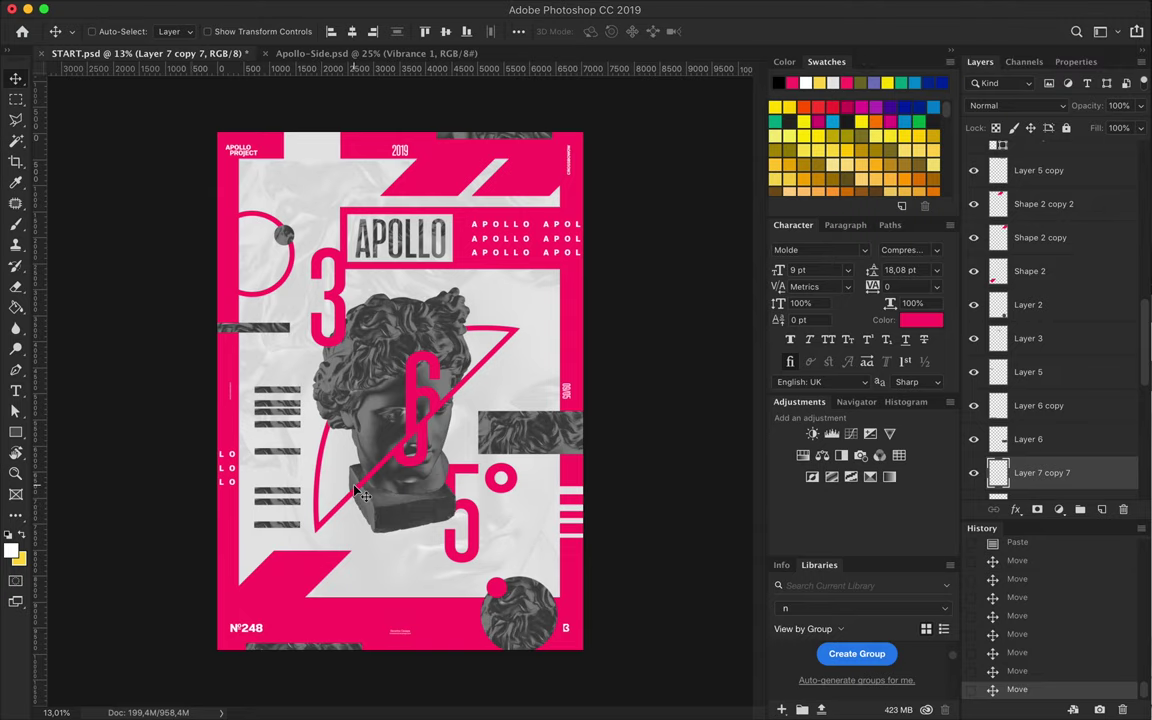
Delete the surplus stripe layers while keeping the curves adjustment layer
scroll(398, 575, up, 1)
ctrl+click(243, 372)
key(Delete)
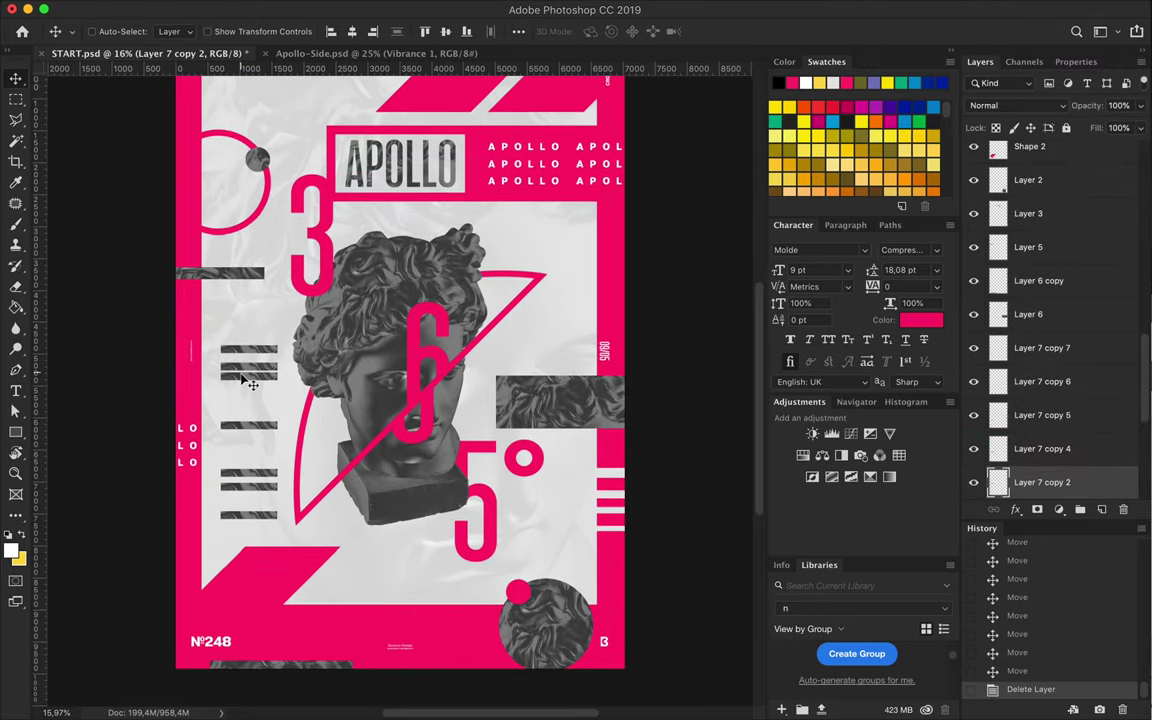
drag(243, 372, 244, 392)
ctrl+click(252, 480)
key(Delete)
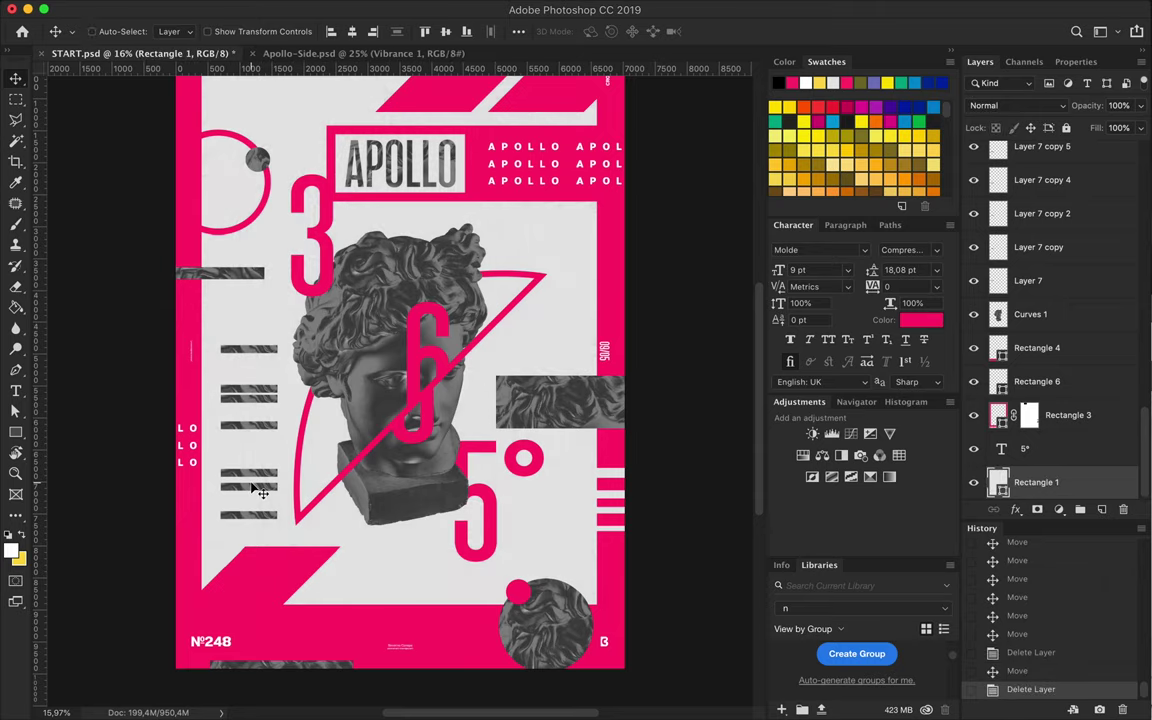
key(ctrl+z)
ctrl+click(245, 490)
key(Delete)
Select all Layer 7 stripe copies and scale them into a narrower stack
scroll(237, 489, down, 1)
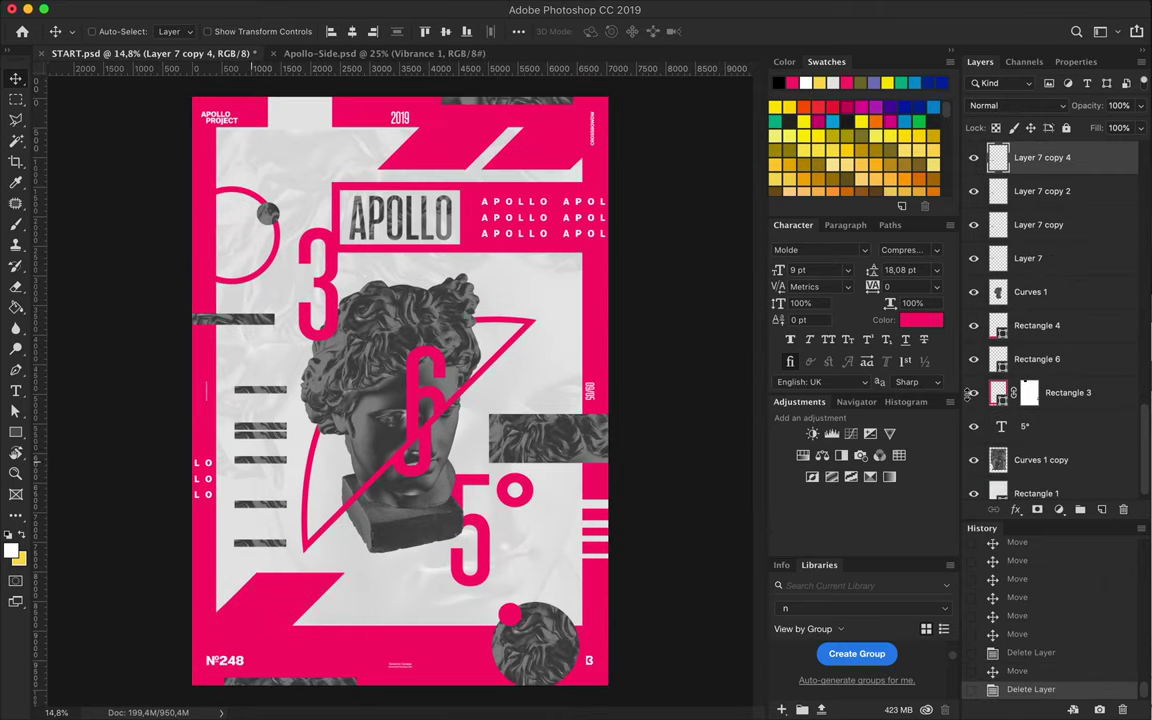
scroll(1043, 312, up, 1)
shift+click(1040, 393)
shift+click(1042, 225)
key(ctrl+t)
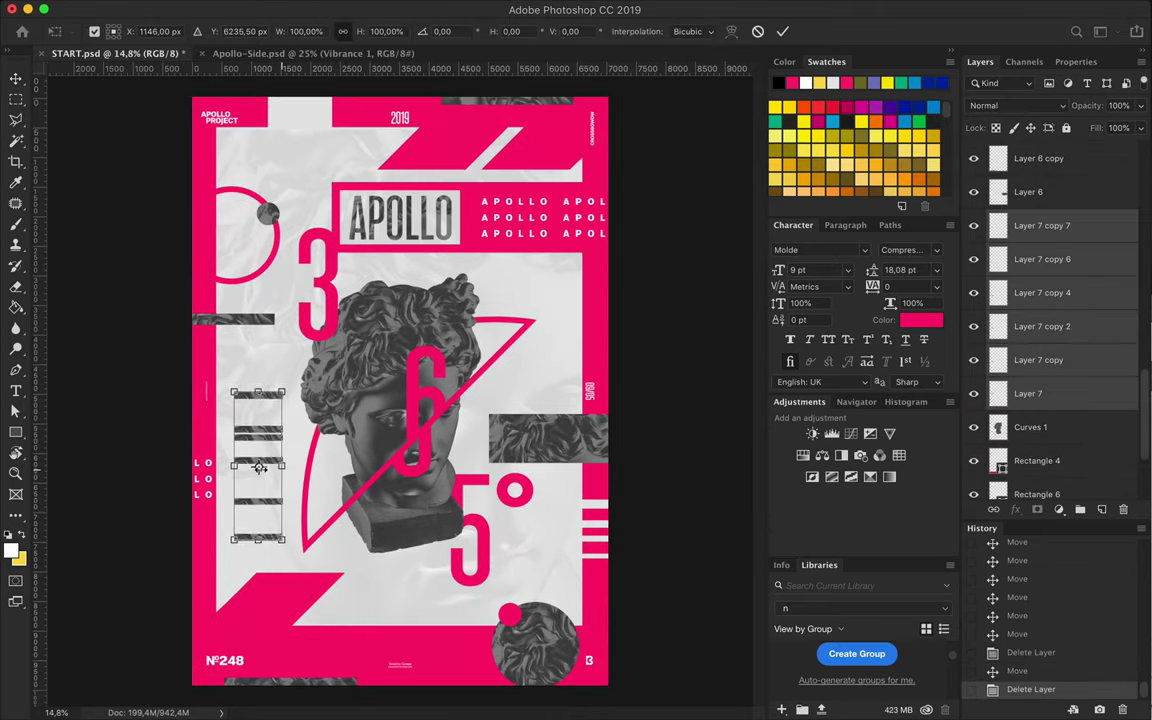
mouse_move(287, 465)
mouse_down()
mouse_move(245, 466)
mouse_move(248, 421)
mouse_move(559, 331)
mouse_up()
key(Return)
Rotate the duplicated stripes and place them near the right frame edge
key(ctrl+t)
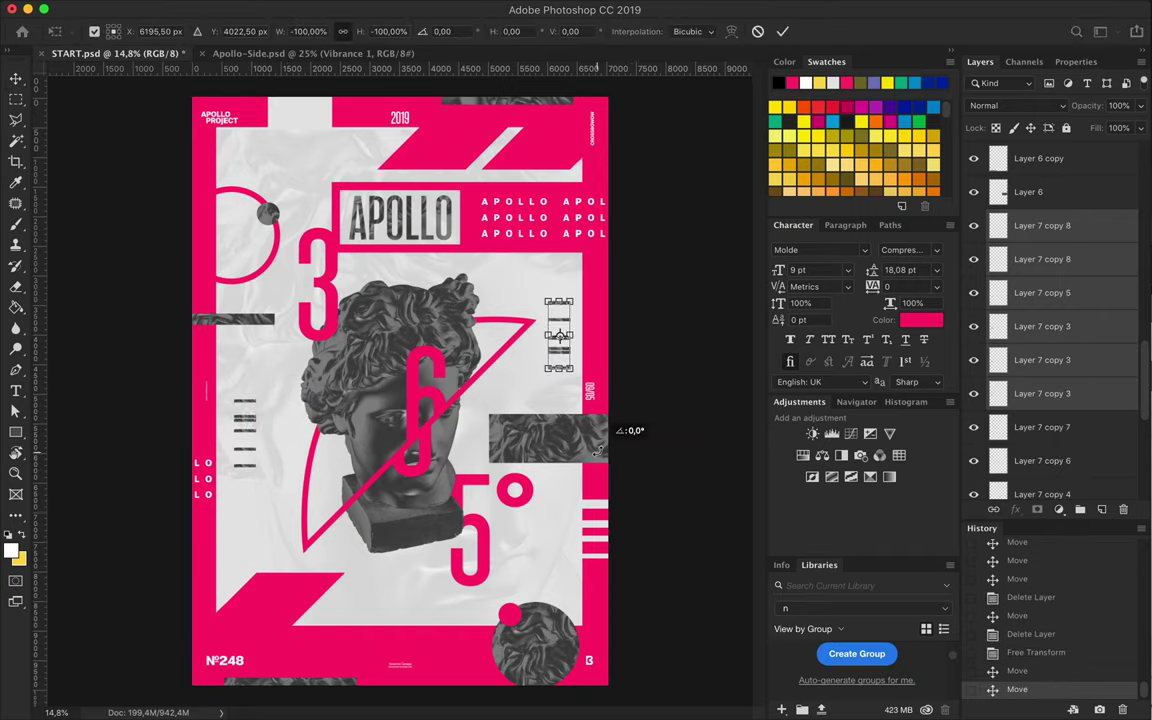
drag(598, 450, 588, 295)
key(Return)
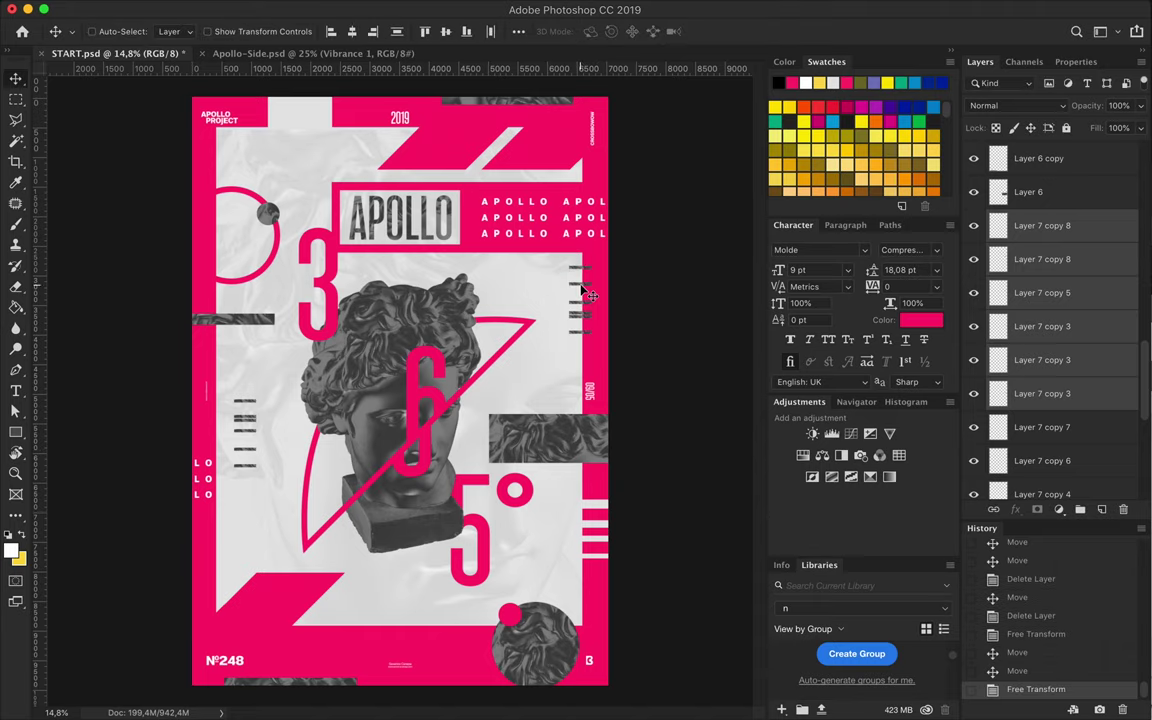